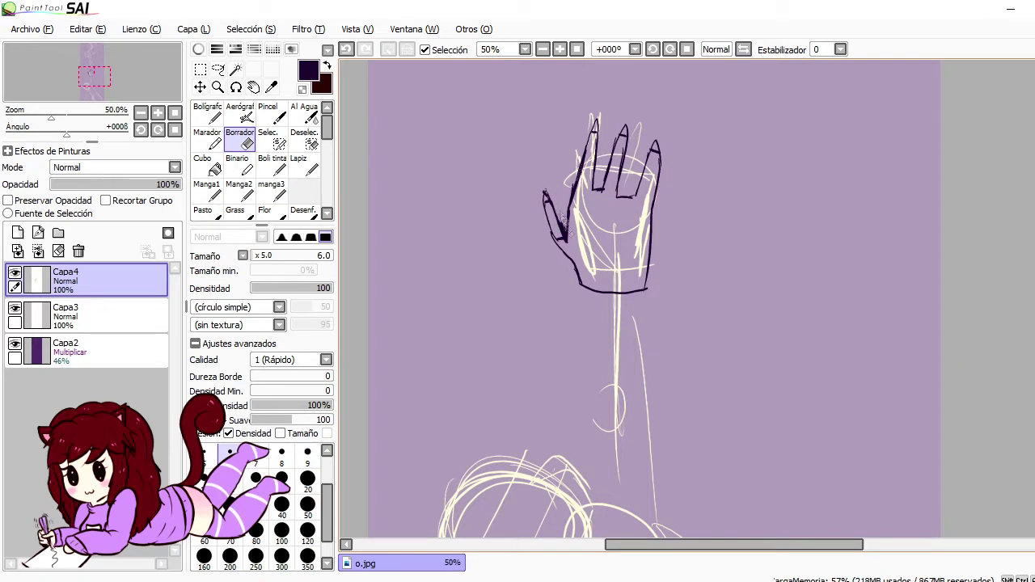
Ink a spiked bracelet around the lower hand's wrist on Capa4 with the Boli tinta brush at size 9
key("n")
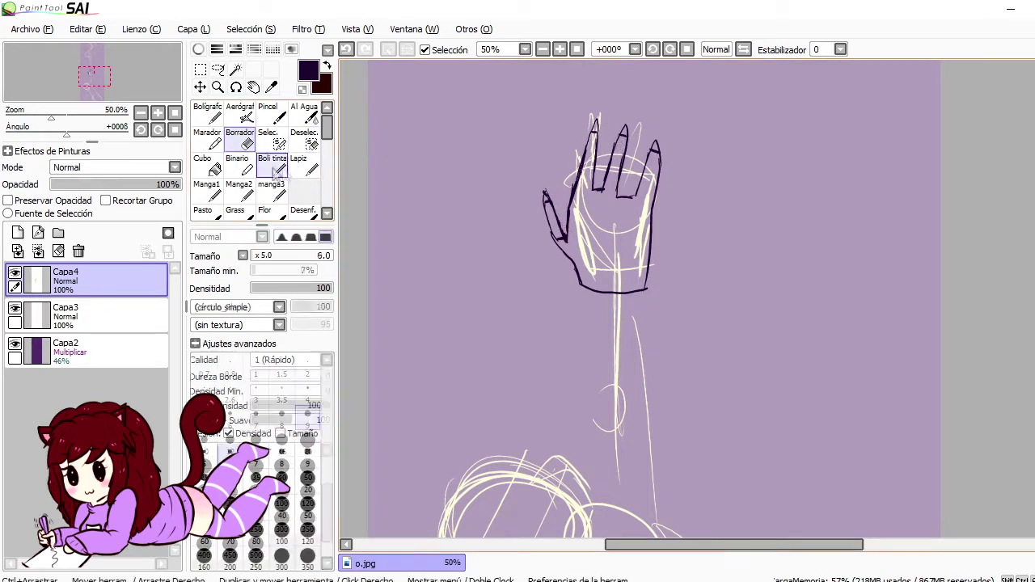
left_click_drag(578, 305, 648, 308)
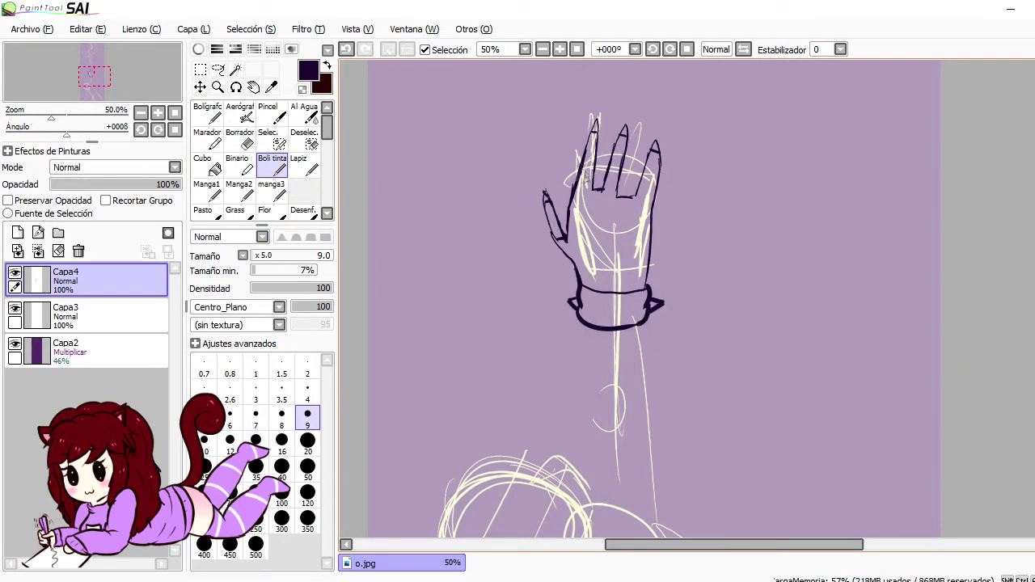
key("minus")
Ink both sides of the raised forearm below the bracelet, undoing and redrawing strokes that miss the sketch
left_click_drag(647, 314, 645, 364)
mouse_move(683, 312)
left_mouse_down()
mouse_move(717, 351)
mouse_move(659, 407)
mouse_move(655, 462)
left_mouse_up()
left_click_drag(647, 355, 648, 381)
left_click(345, 49)
left_click(345, 49)
left_click(345, 49)
key("minus")
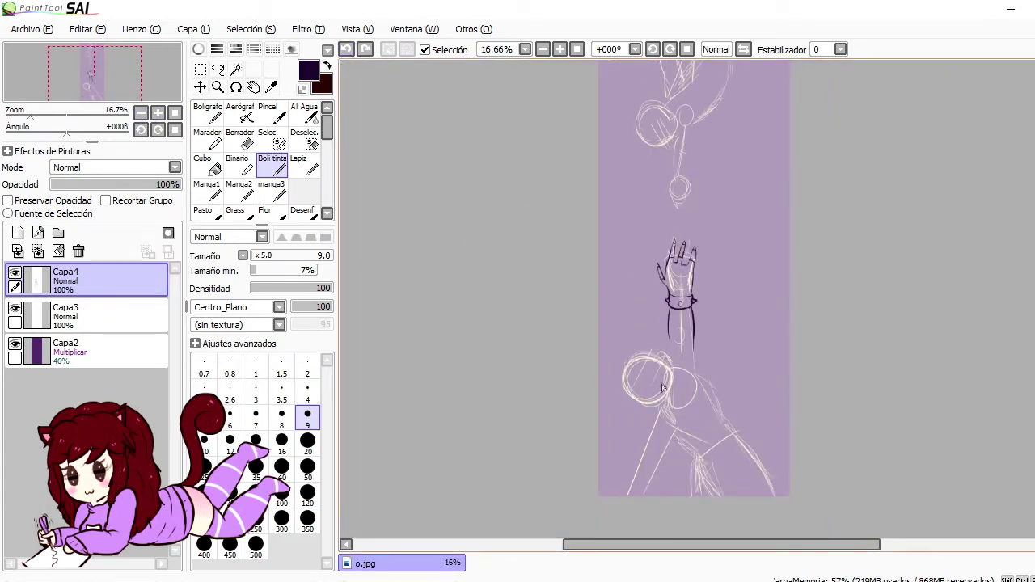
left_click_drag(693, 343, 694, 378)
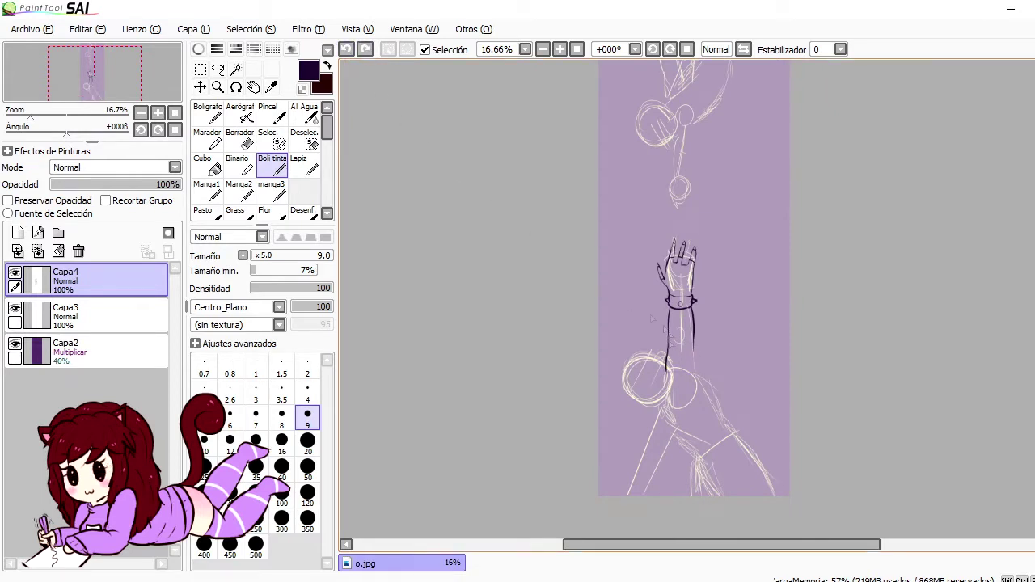
Ink a rounded shoulder piece with a pointed tip at the forearm's lower end and erase the overlapping arm lines
key("plus")
key("plus")
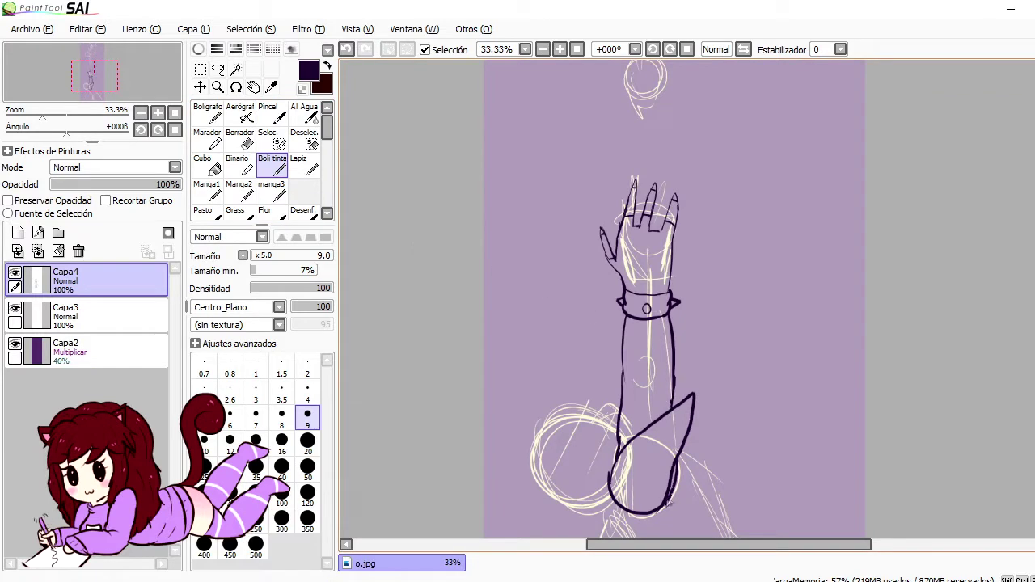
key("e")
key("n")
Ink the lower figure's head contour and eye over the sketched circle, undoing stray strokes
key("minus")
scroll(683, 299, "down", 2)
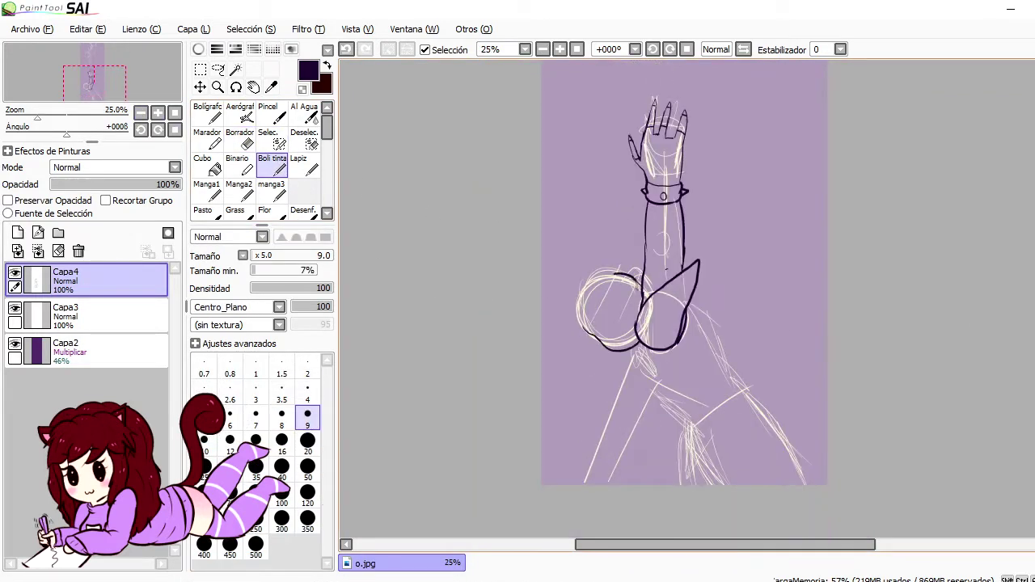
key("ctrl+z")
left_click_drag(616, 277, 621, 322)
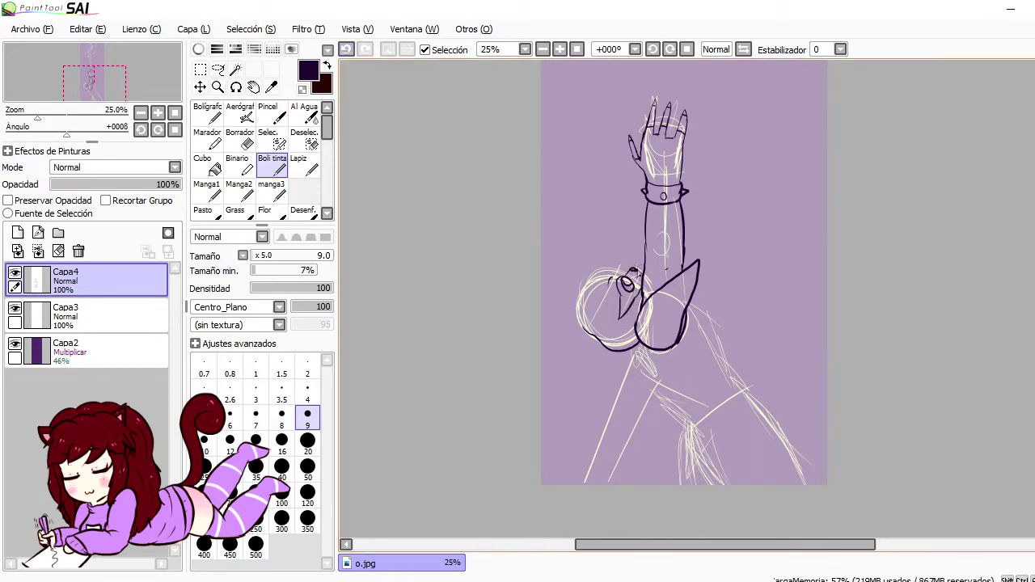
key("ctrl+z")
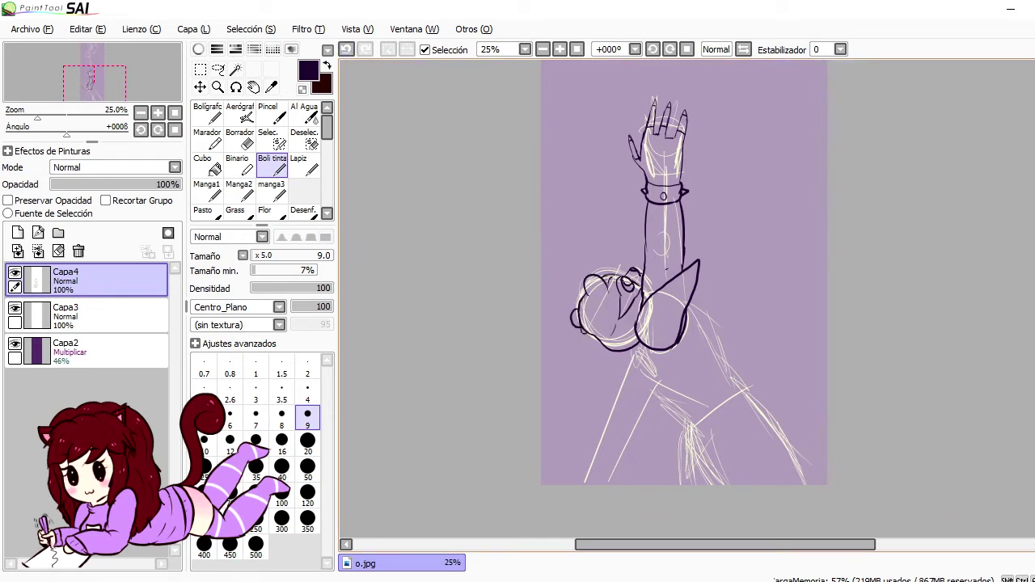
Ink a cylindrical horn with a ringed base on the lower figure's head and erase the lines overlapping its base
left_click_drag(582, 277, 577, 304)
key("ctrl+plus")
key("e")
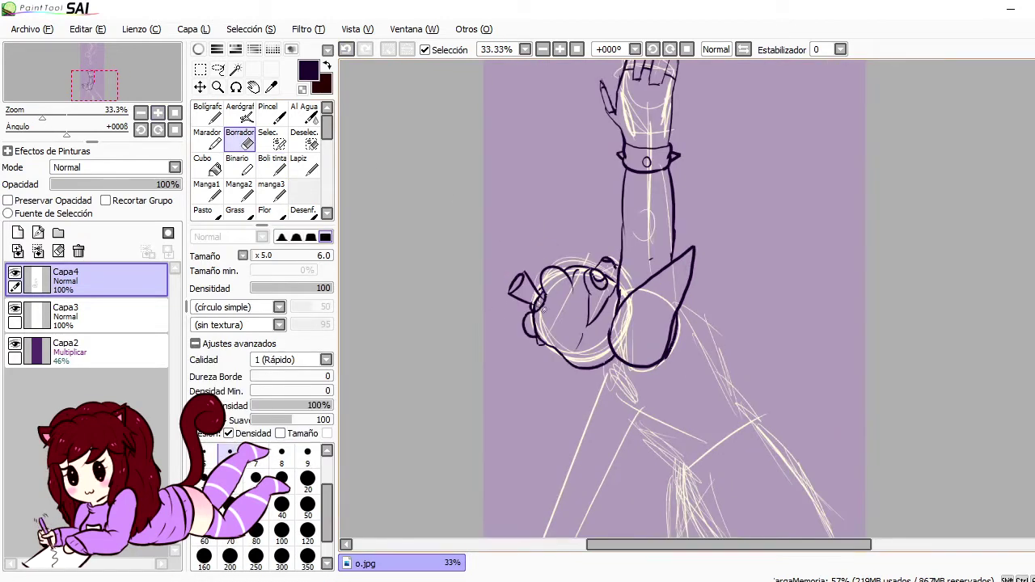
key("ctrl+z")
key("bracketright")
key("bracketright")
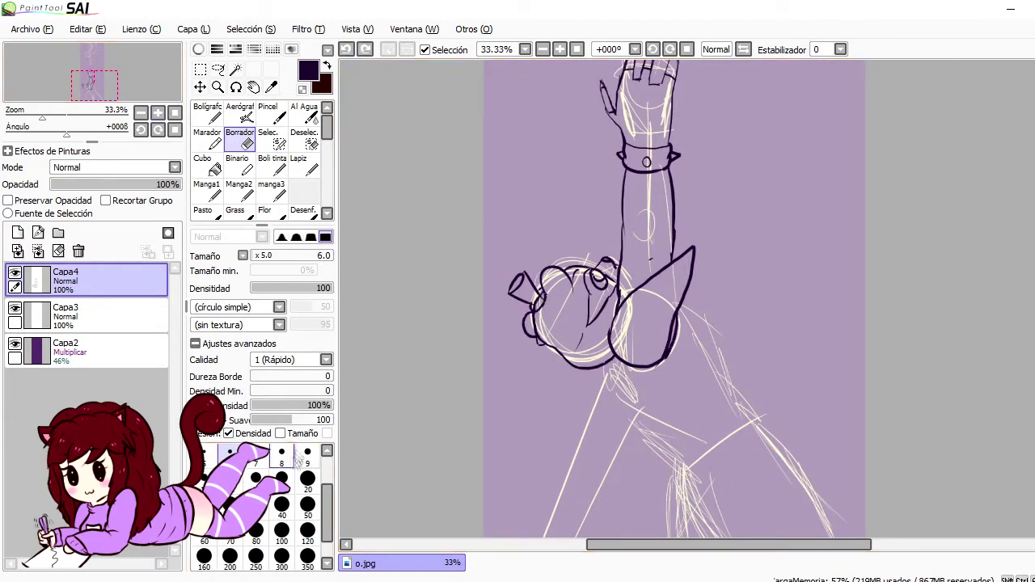
key("ctrl+plus")
left_click(454, 293)
key("b")
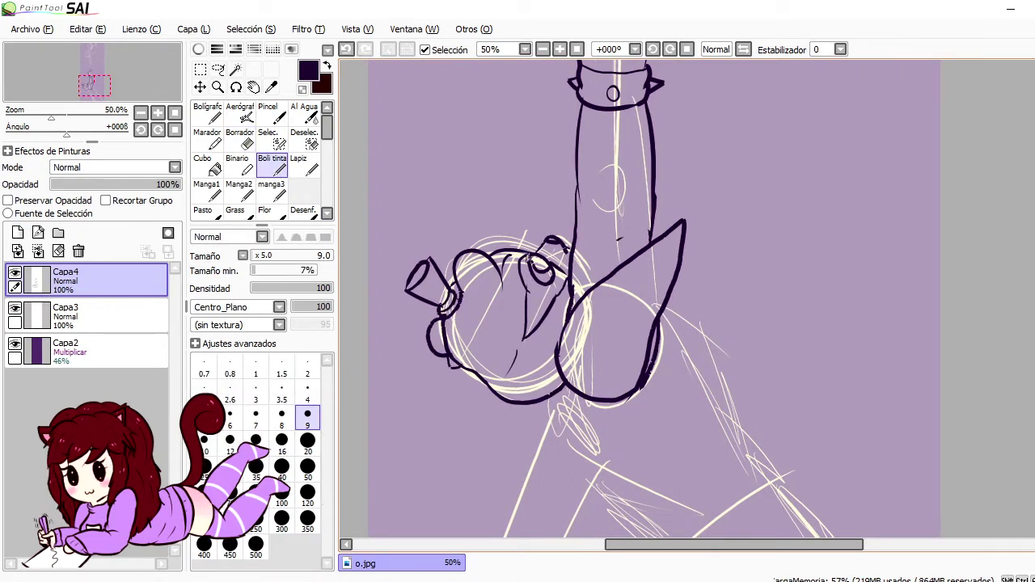
key("ctrl+z")
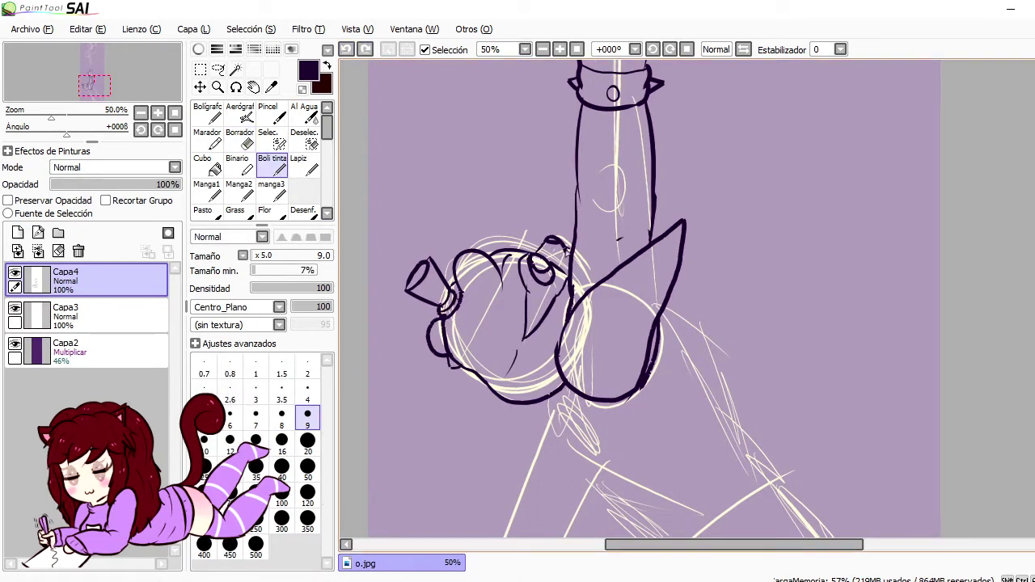
Ink the lower figure's back, front and leg contours from the shoulder down to the canvas edge
scroll(560, 252, "down", 5)
key("ctrl+minus")
key("ctrl+minus")
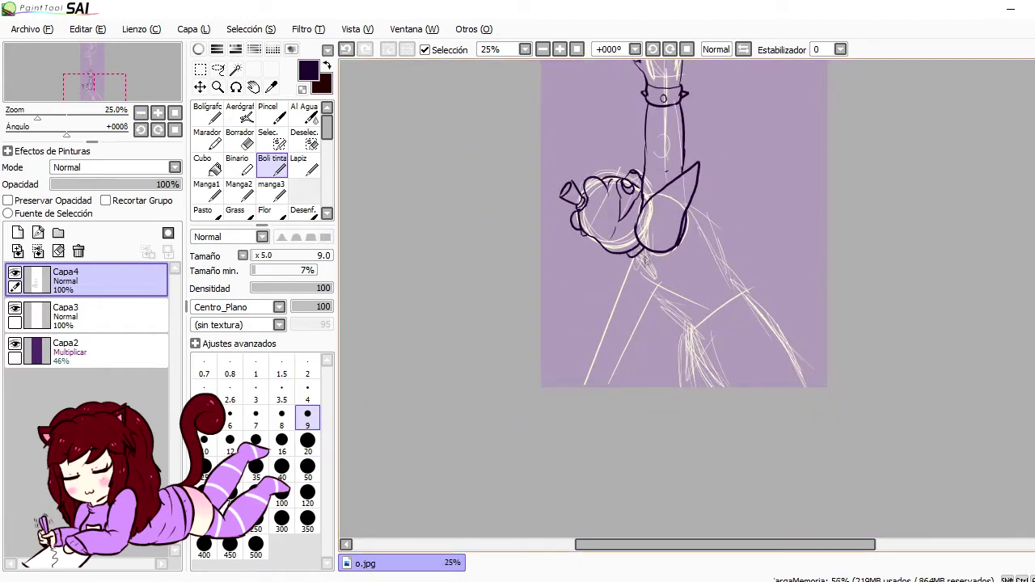
mouse_move(689, 205)
left_mouse_down()
mouse_move(730, 263)
mouse_move(732, 322)
mouse_move(751, 293)
mouse_move(809, 387)
left_mouse_up()
left_click_drag(669, 324, 687, 376)
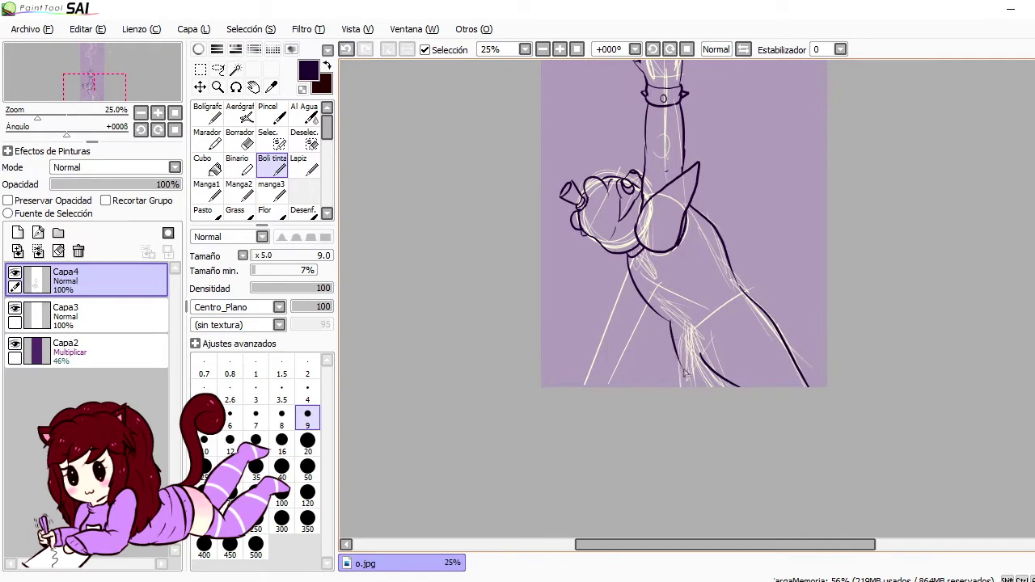
Ink the lower figure's arm along its back and the pointed shape and limb hanging beneath its neck
key("ctrl+z")
left_click_drag(688, 210, 738, 286)
left_click_drag(631, 254, 602, 324)
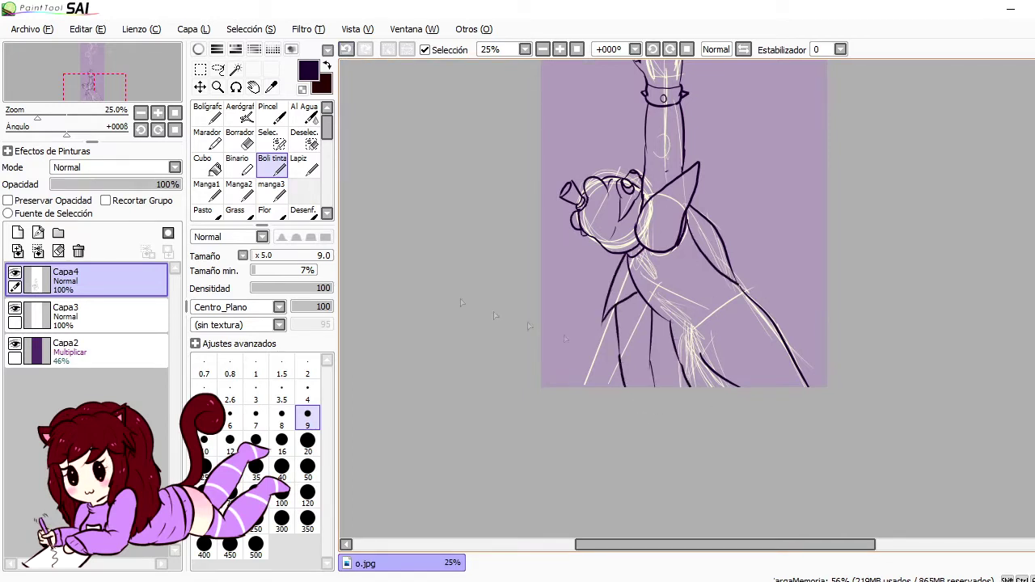
key("minus")
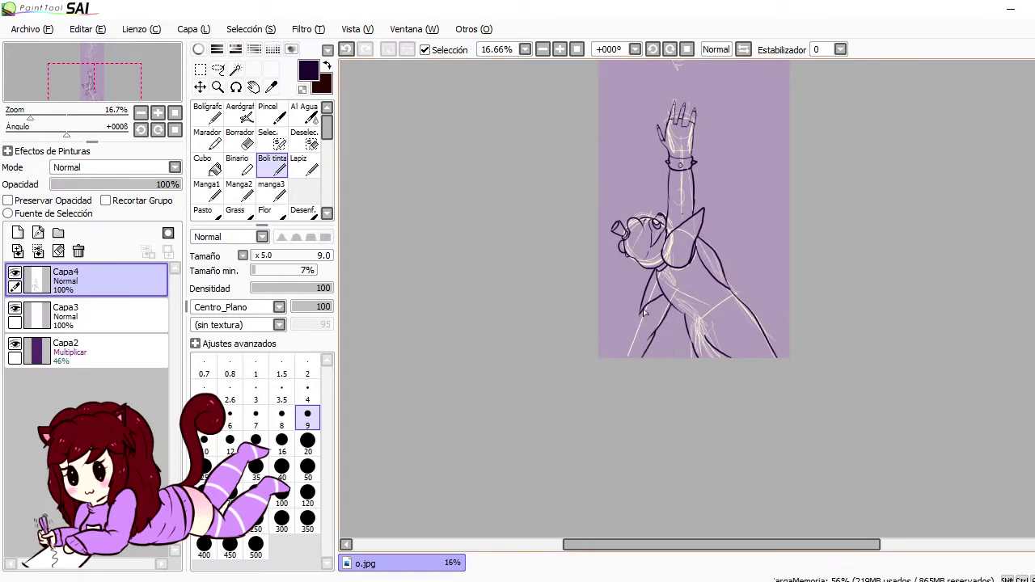
Rotate the canvas to 22° at the upper figure and ink its short sleeve and eye
scroll(565, 403, "up", 6)
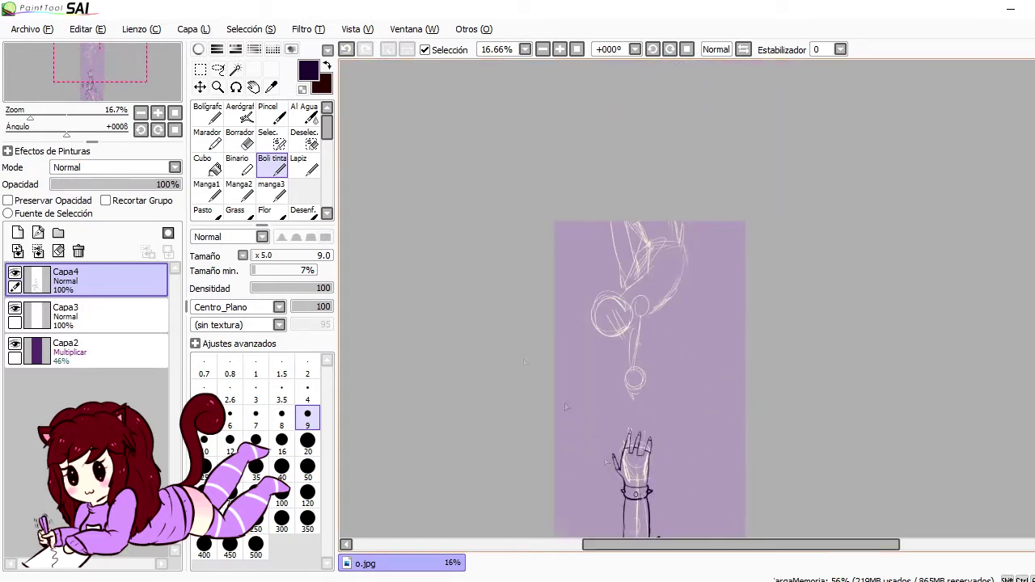
key("plus")
key("plus")
mouse_move(564, 402)
left_mouse_down()
mouse_move(513, 294)
mouse_move(526, 275)
mouse_move(541, 286)
left_mouse_up()
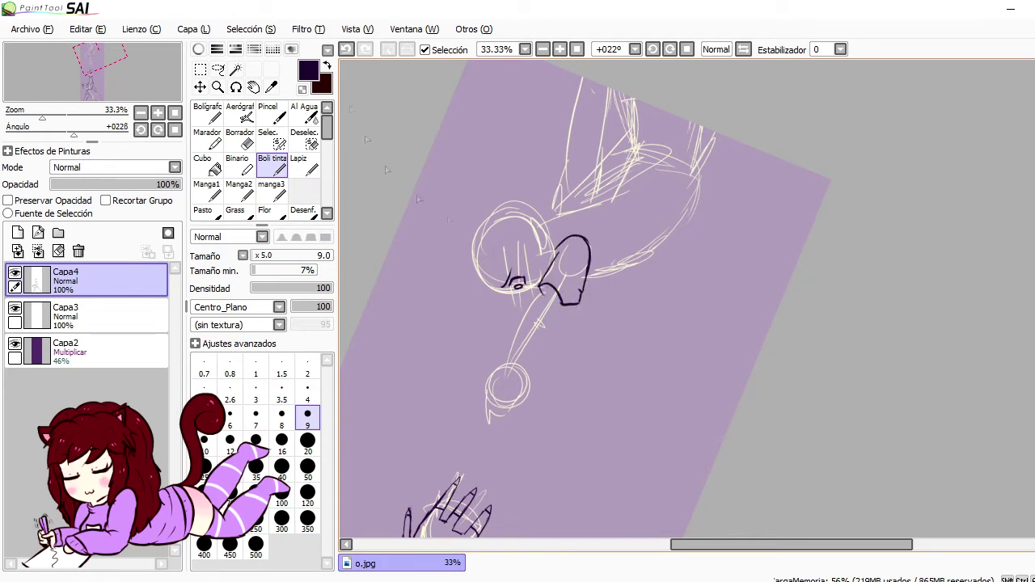
Ink the upper figure's outstretched forearm and spread hand, tidying the sleeve opening
key("e")
mouse_move(553, 305)
left_mouse_down()
mouse_move(540, 294)
mouse_move(505, 368)
left_mouse_up()
left_click_drag(569, 307, 522, 396)
key("ctrl+z")
left_click_drag(541, 355, 511, 372)
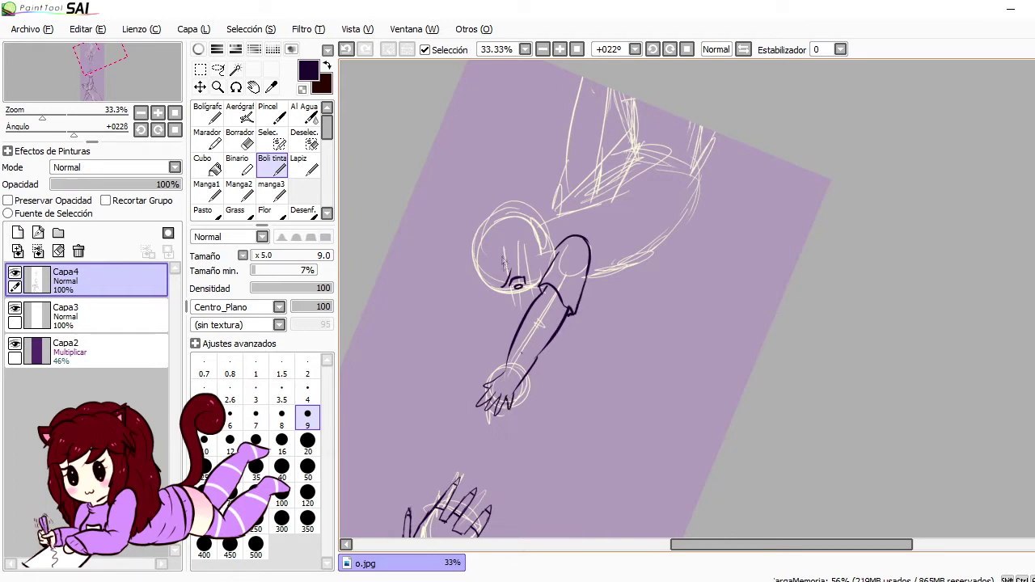
Rotate the canvas to 90° and ink the upper figure's facial profile and spiky hair
left_click_drag(506, 284, 540, 290)
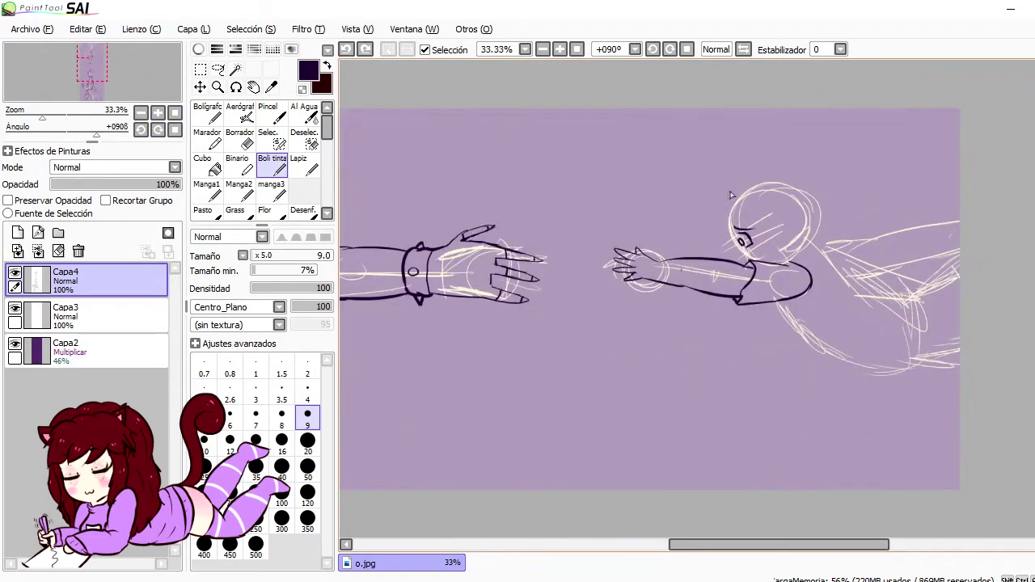
left_click_drag(730, 193, 742, 223)
key("ctrl+z")
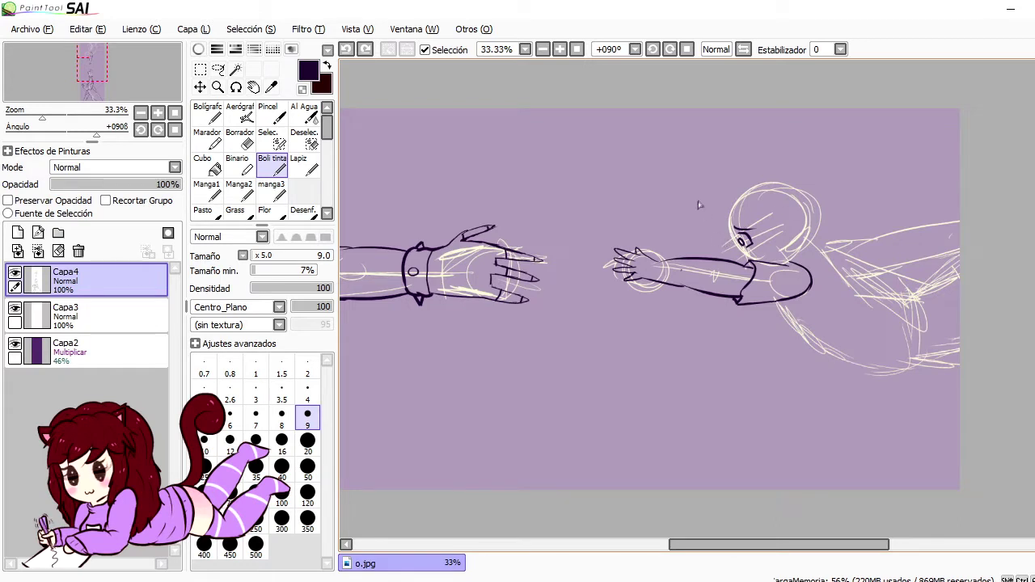
left_click_drag(730, 194, 722, 230)
left_click_drag(764, 204, 791, 212)
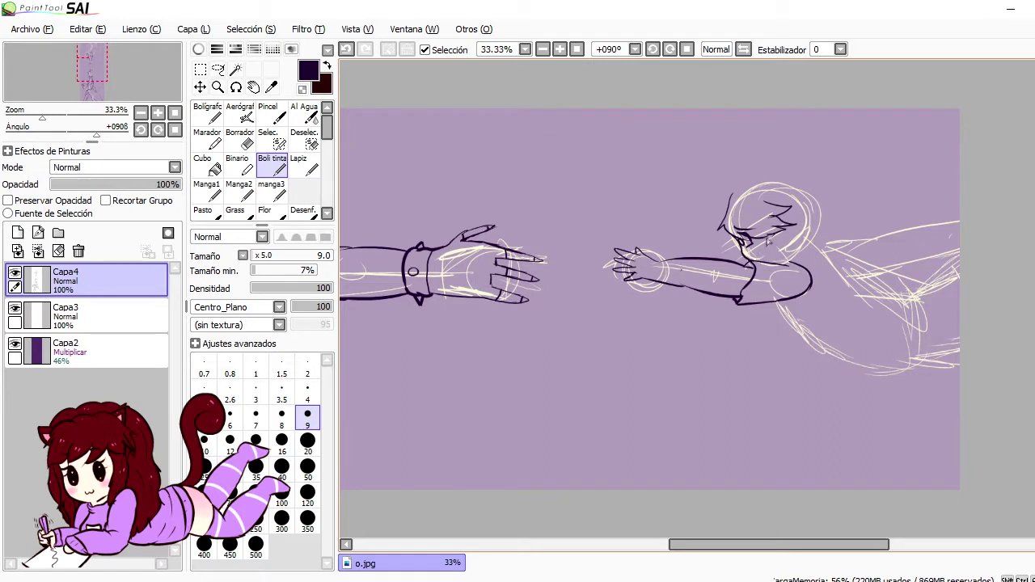
mouse_move(754, 189)
left_mouse_down()
mouse_move(814, 185)
mouse_move(840, 212)
left_mouse_up()
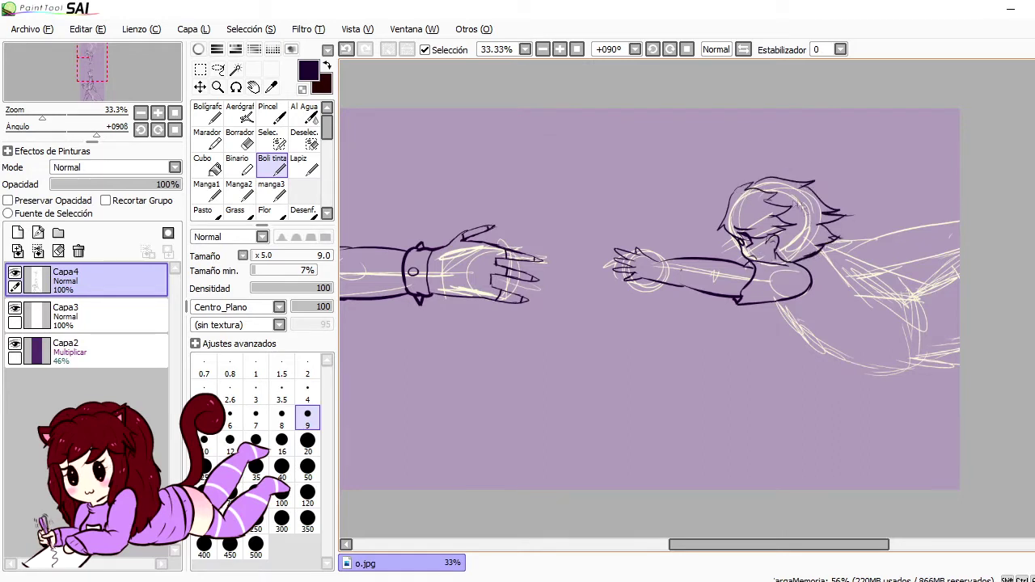
Ink the upper figure's torso, other arm and waist contours, undoing the misplaced stroke behind the neck
left_click_drag(827, 241, 865, 245)
left_click(346, 49)
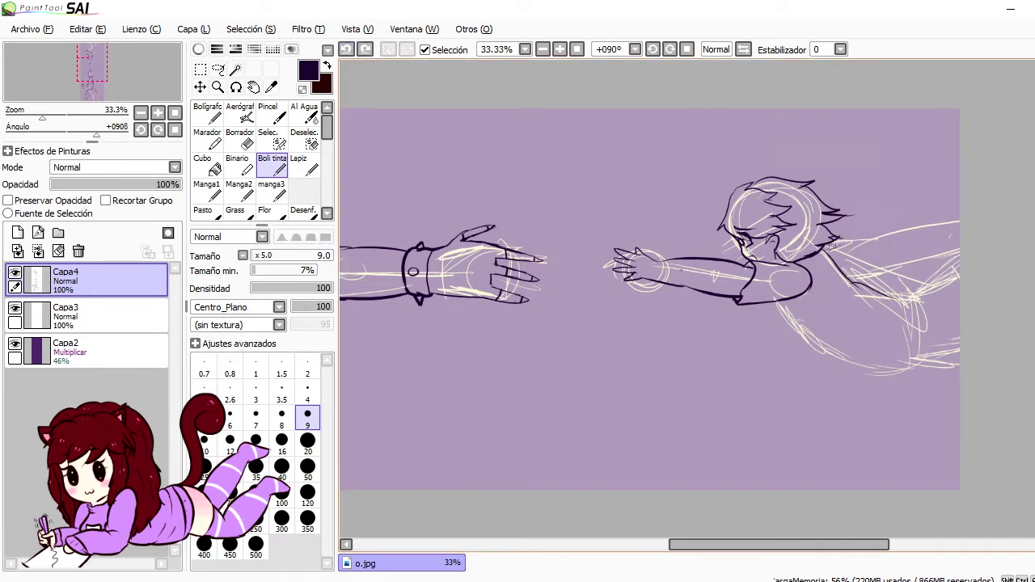
left_click_drag(780, 304, 912, 356)
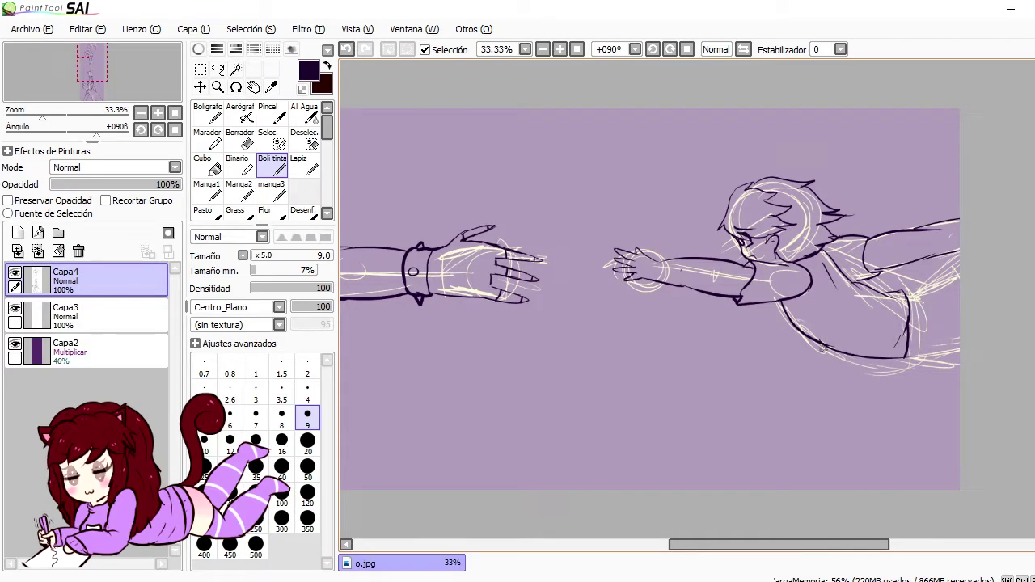
Reset the canvas rotation, delete the sketch layer Capa3 and set Capa2's opacity to 32%
key("Home")
scroll(723, 246, "down", 2)
scroll(723, 247, "up", 1)
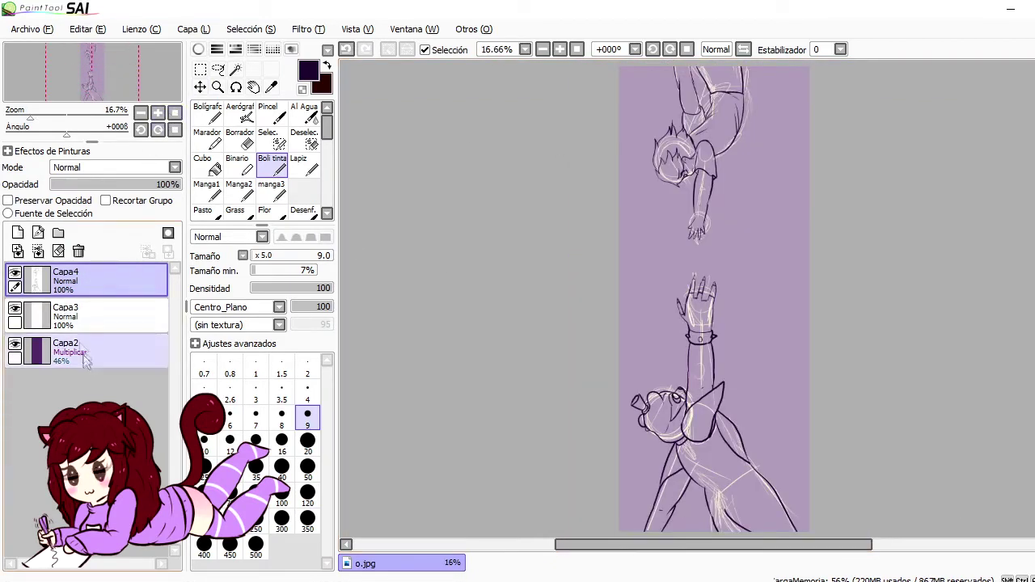
left_click(157, 113)
left_click(175, 112)
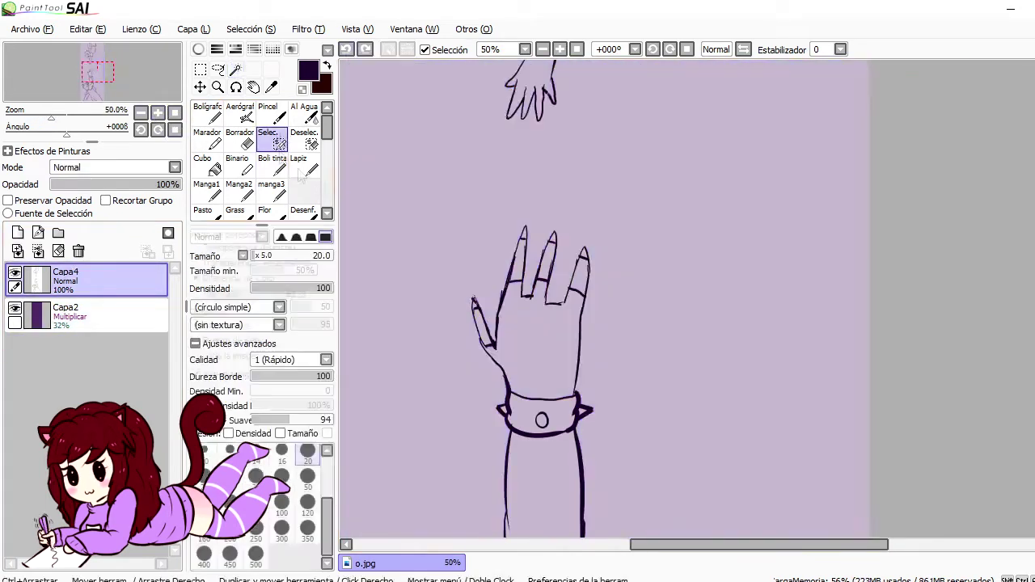
Close the line gap at the thumb's base and select the lower figure's palm and forearm with the magic wand
key("ctrl+plus")
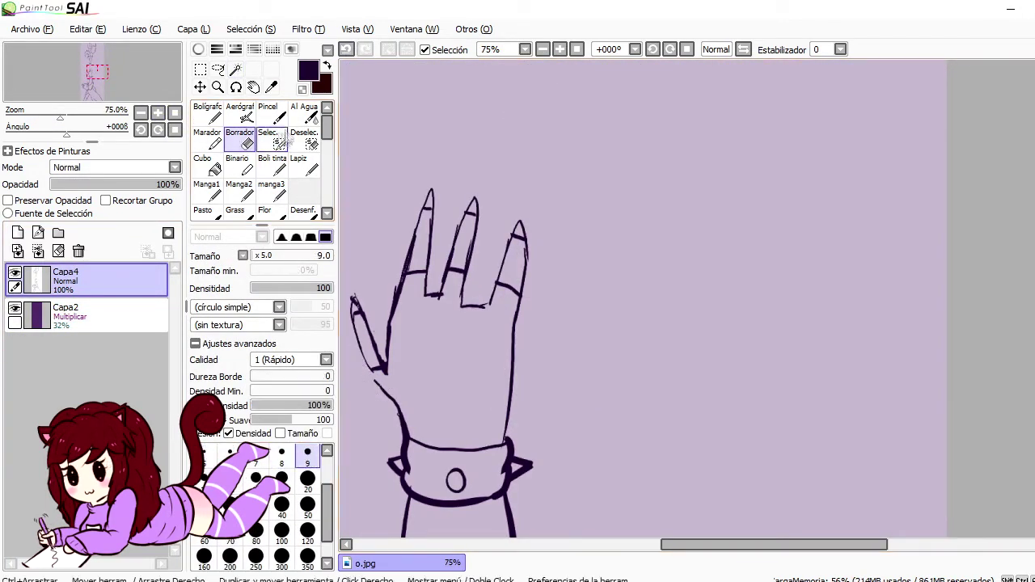
left_click(272, 166)
key("w")
left_click(400, 364)
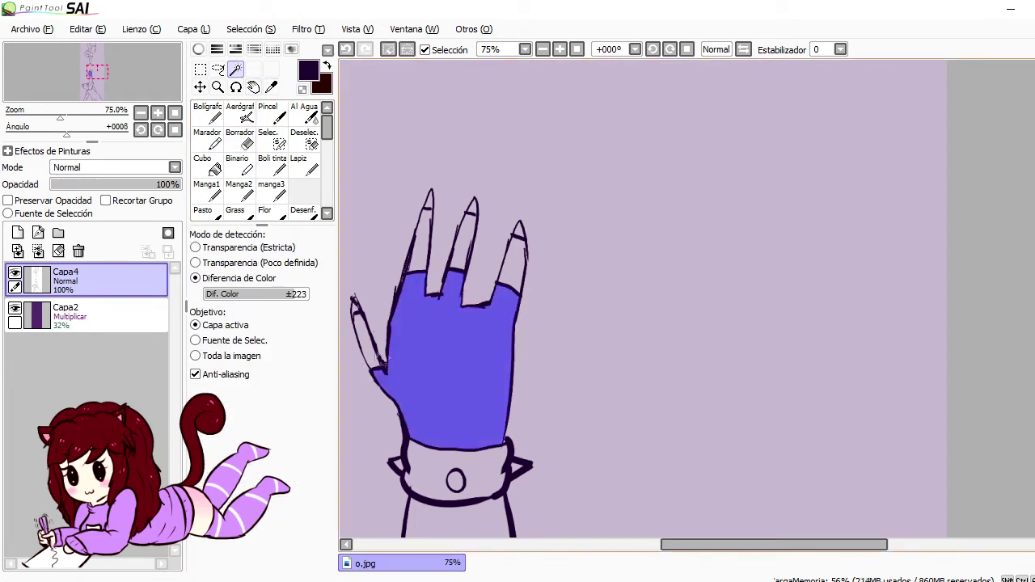
scroll(400, 364, "down", 5)
left_click(453, 364)
Add the lower figure's head and the small rounded bump beside it to the selection using Selec. and the magic wand
left_click_drag(713, 545, 623, 544)
scroll(623, 544, "down", 5)
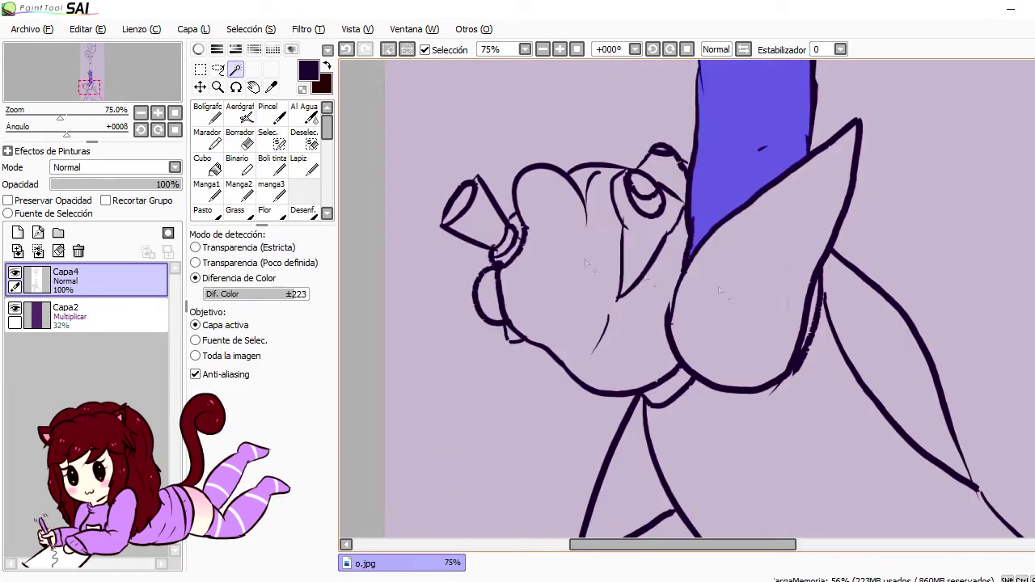
left_click(274, 139)
left_click_drag(491, 295, 486, 277)
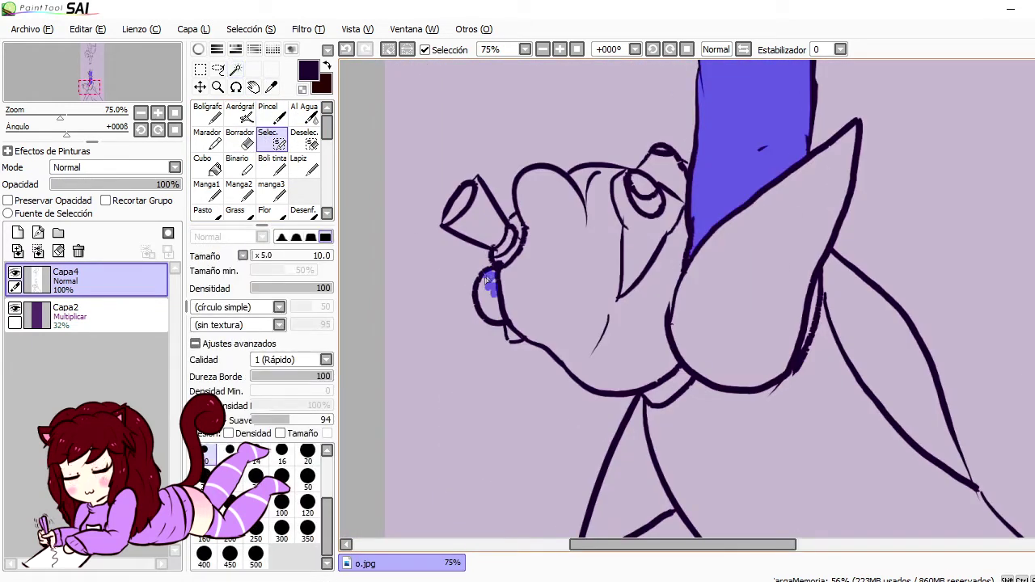
key("w")
left_click(531, 235)
left_click(275, 139)
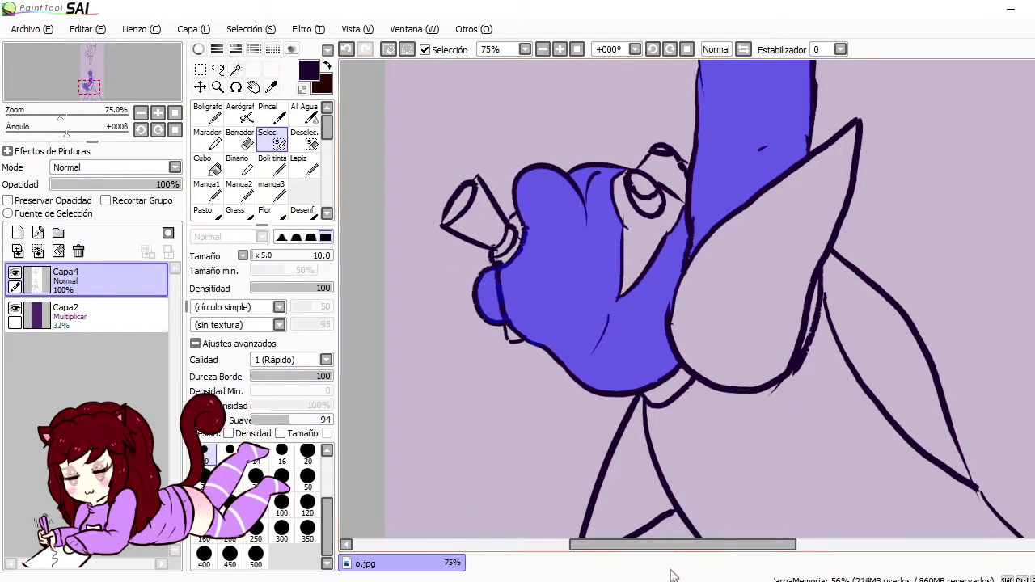
Add the lower figure's torso, legs and limbs to the selection with the magic wand
scroll(870, 228, "down", 5)
key("w")
left_click(687, 340)
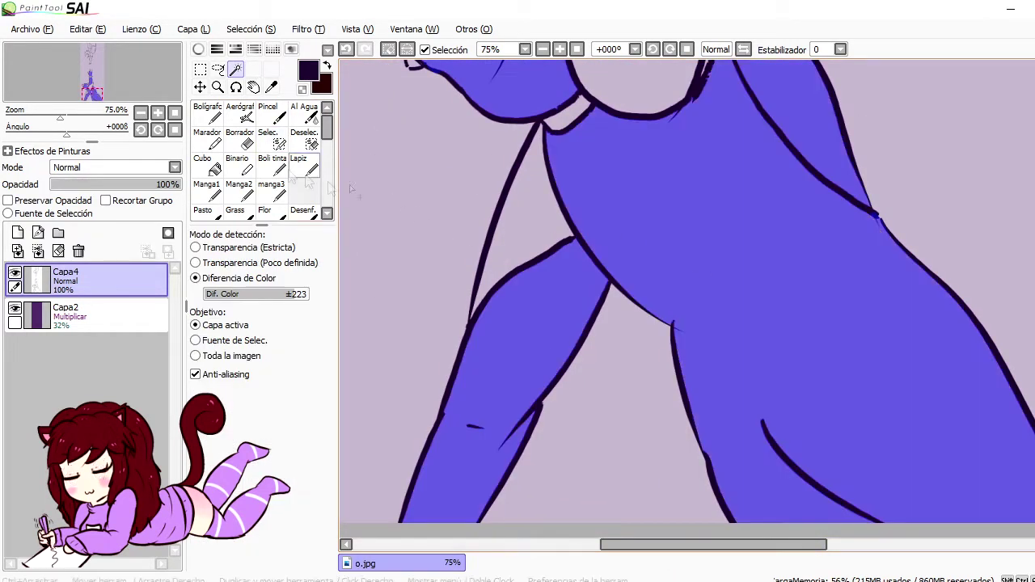
Ink a closing line across the top of the back arm and remove that arm from the selection with Deselec. at size 50
left_click(304, 139)
scroll(880, 273, "up", 5)
scroll(880, 272, "right", 2)
left_click(277, 167)
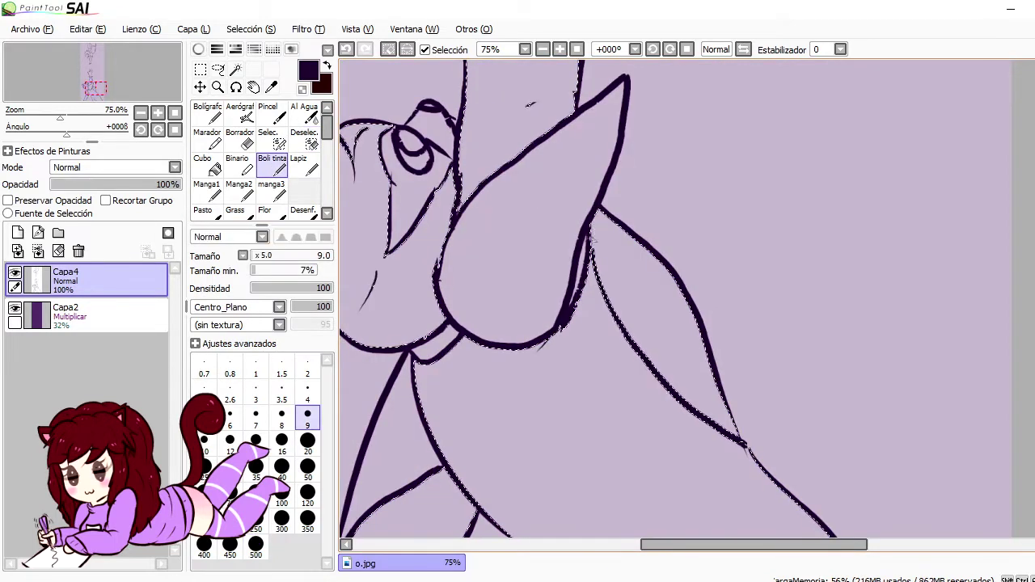
left_click(304, 139)
left_click(308, 440)
left_click(307, 466)
mouse_move(607, 231)
left_mouse_down()
mouse_move(615, 265)
mouse_move(653, 279)
mouse_move(636, 317)
mouse_move(731, 423)
mouse_move(695, 356)
left_mouse_up()
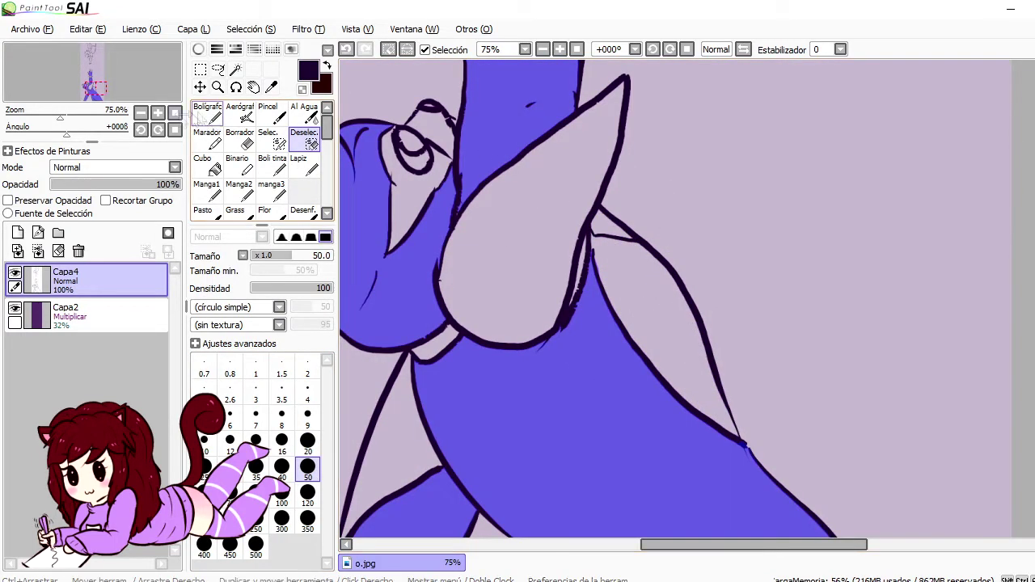
Add a new layer between the line art and the Multiplicar background layer, and pick a bright orange colour
left_click_drag(60, 118, 30, 118)
left_click(64, 311)
left_click(18, 232)
left_click(199, 49)
left_click(285, 89)
left_click_drag(285, 89, 279, 96)
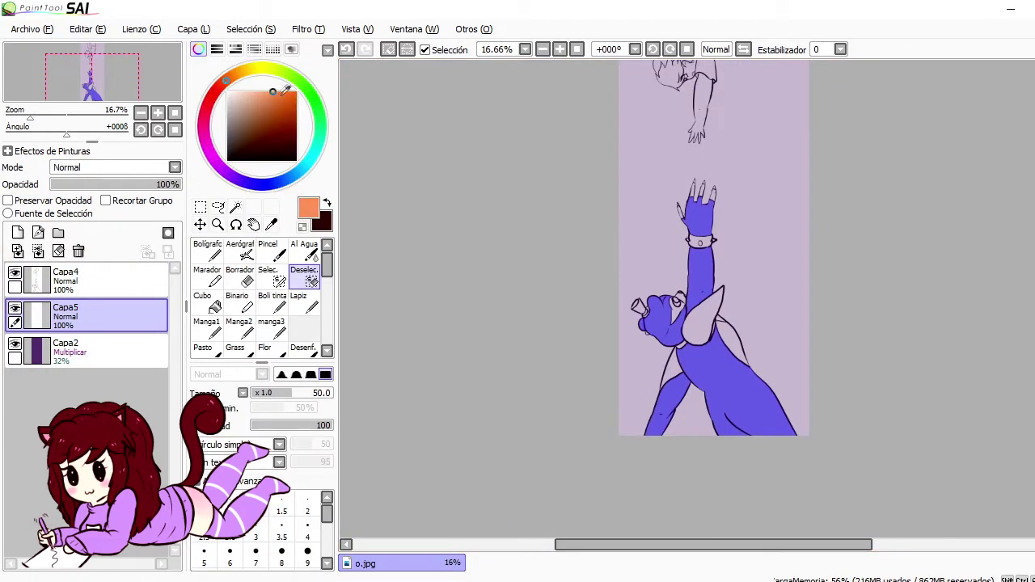
left_click(198, 49)
left_click(207, 138)
left_click(710, 365)
left_click(207, 162)
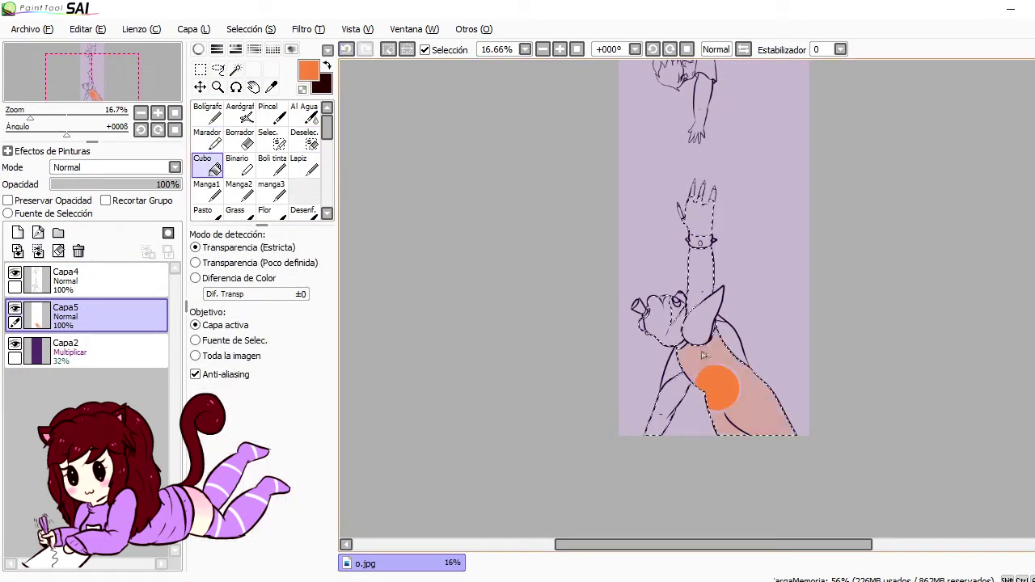
left_click(728, 396)
key("ctrl+z")
left_click(298, 166)
key("ctrl+z")
Fill the lower figure's selected torso, arms, hand and head with orange using Cubo
left_click(207, 166)
left_click(736, 397)
left_click(683, 324)
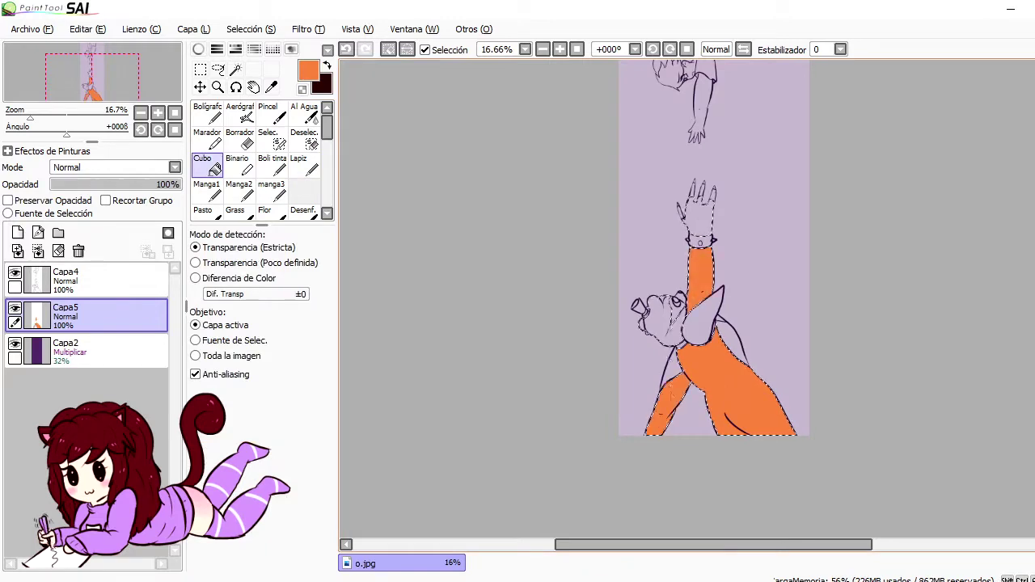
left_click(697, 214)
left_click(655, 315)
key("ctrl+plus")
key("ctrl+minus")
Add a layer above the orange one with mode Multiplicar and Recortar Grupo enabled, and pick a dark magenta
left_click(17, 232)
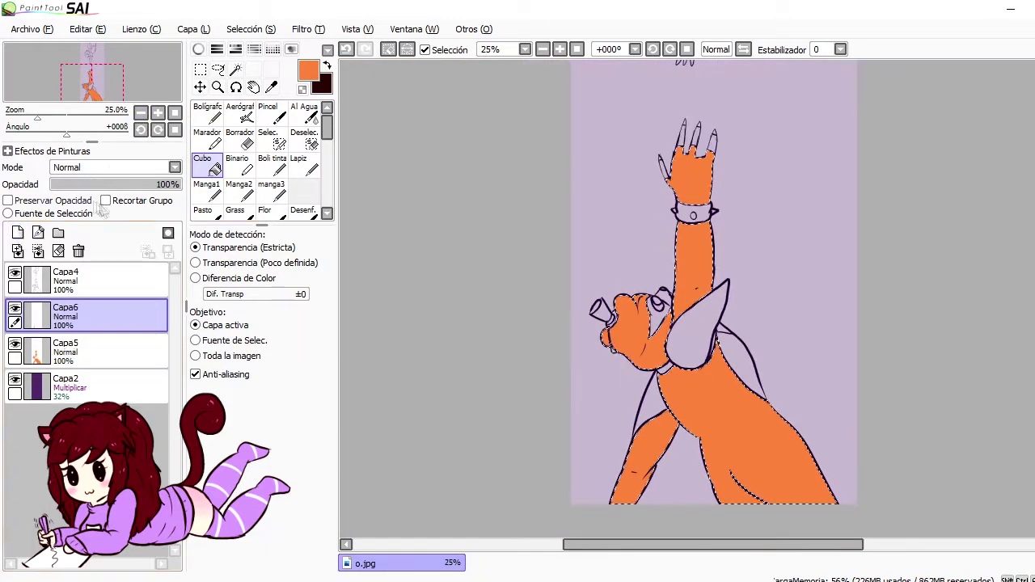
left_click(175, 167)
left_click(202, 192)
left_click(105, 200)
left_click(198, 50)
left_click(297, 117)
left_click(198, 49)
Paint dark magenta shading over the head, arms, hand and torso with Marador at size 120
left_click(207, 138)
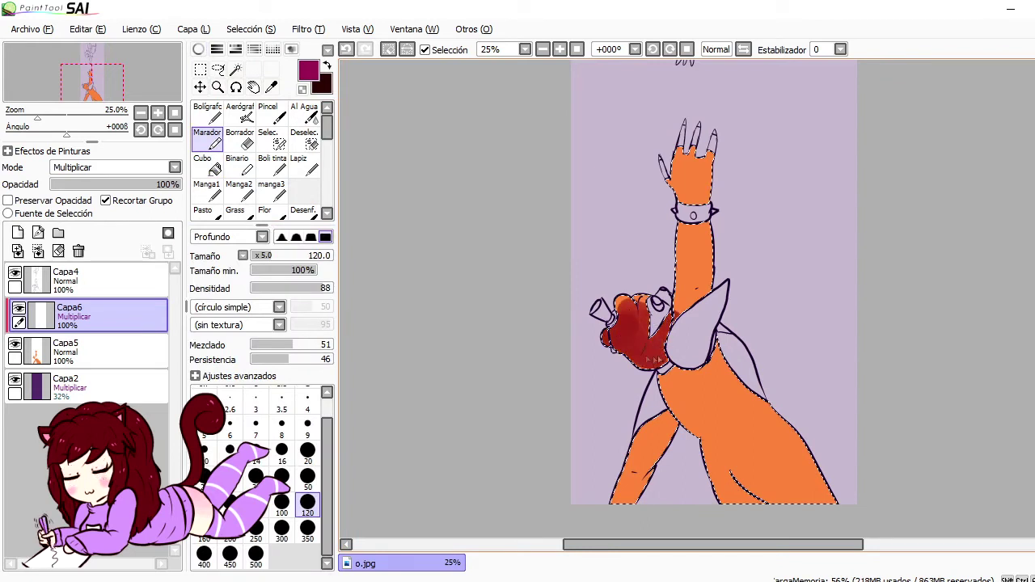
mouse_move(700, 421)
left_mouse_down()
mouse_move(748, 509)
mouse_move(763, 440)
mouse_move(780, 487)
mouse_move(716, 477)
mouse_move(671, 388)
mouse_move(634, 473)
left_mouse_up()
mouse_move(648, 433)
left_mouse_down()
mouse_move(702, 381)
mouse_move(768, 445)
left_mouse_up()
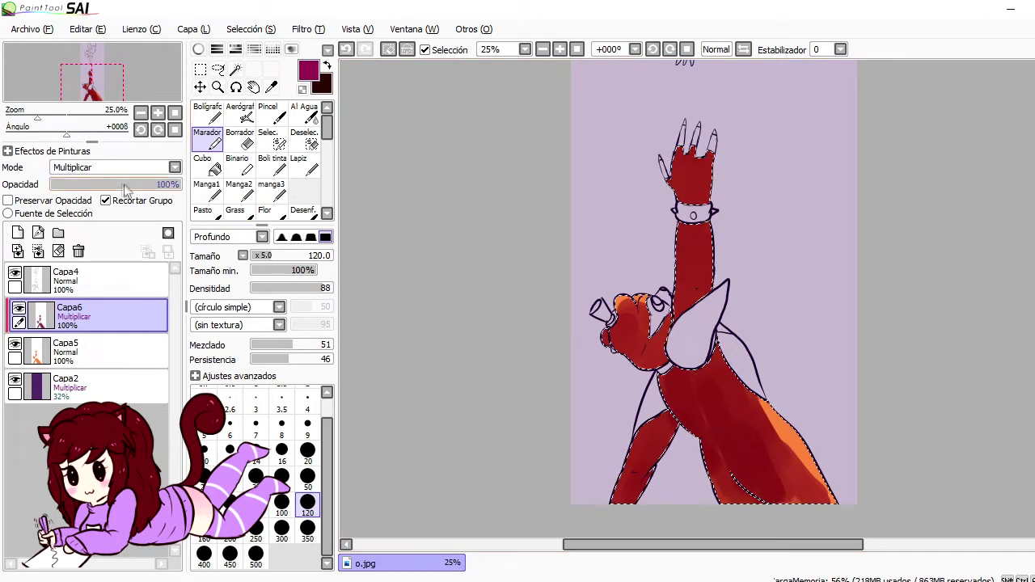
Lower the shading layer's opacity to 72% and soften the torso's shadow edge with Desenf. at size 120
left_click(143, 184)
left_click(240, 139)
left_click(303, 212)
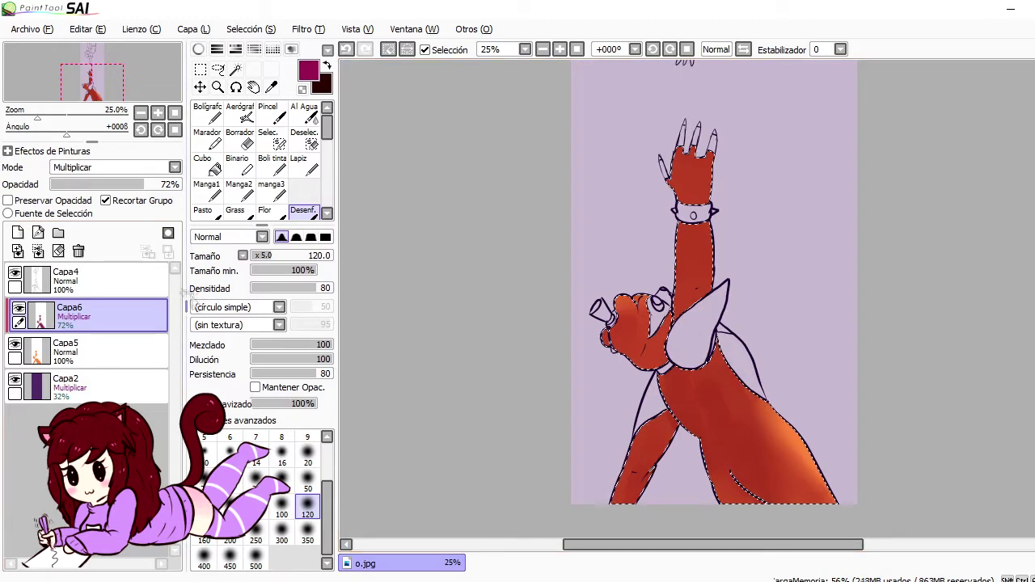
Erase shading along the edges of the raised hand and head with Borrador at sizes 9 and 20
left_click(239, 139)
key("ctrl+plus")
left_click_drag(647, 139, 652, 149)
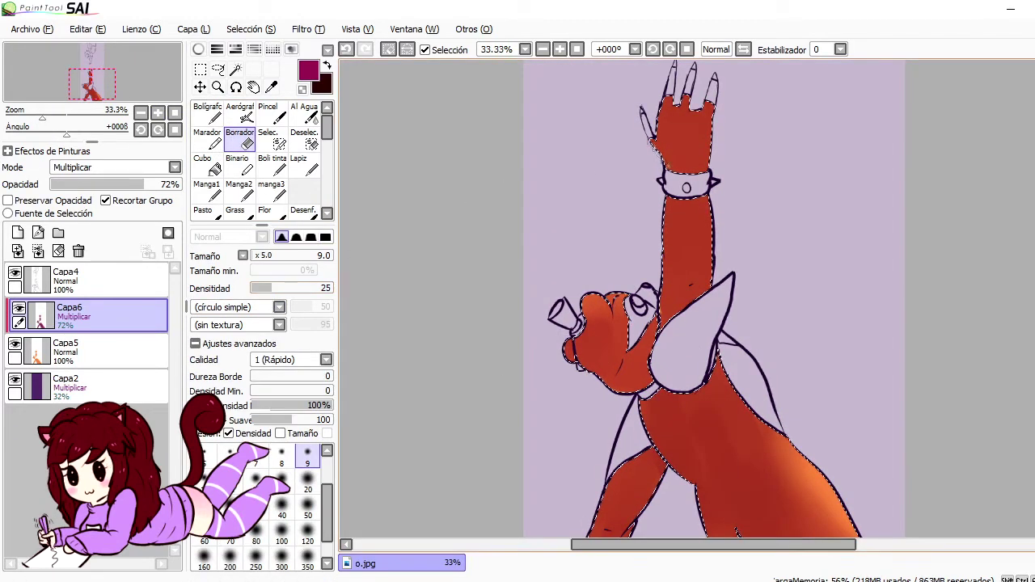
left_click(307, 483)
left_click_drag(707, 107, 697, 123)
Set the shading layer's opacity to 59% and lighten the arm and torso edges with Desenf. and Borrador at size 50
left_click_drag(144, 184, 131, 184)
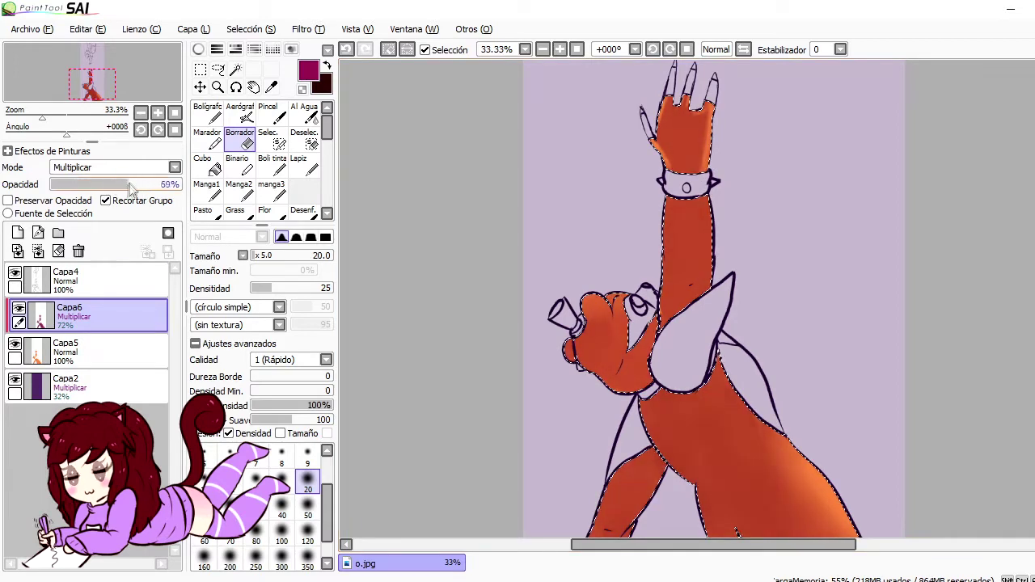
left_click(303, 210)
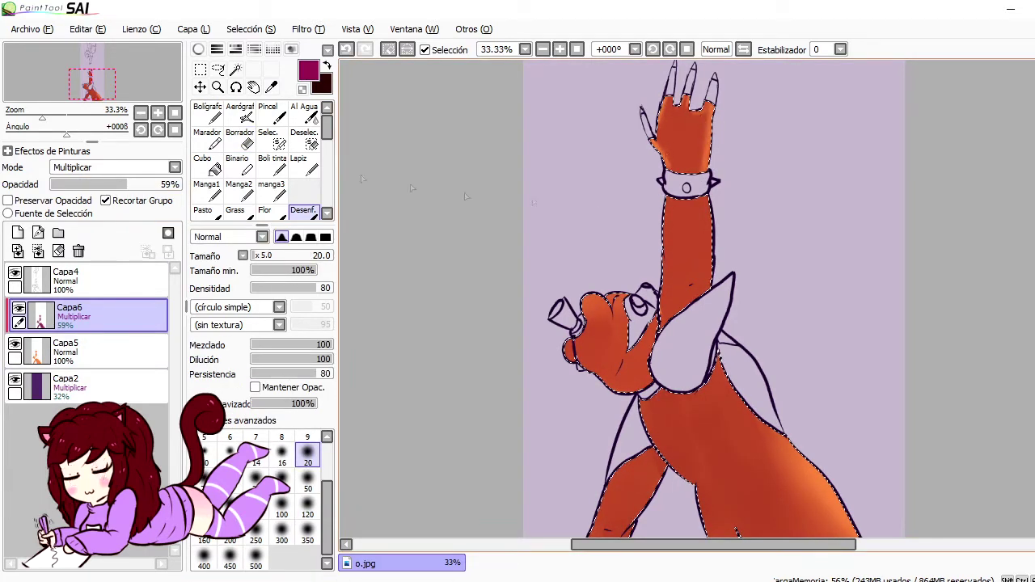
key("e")
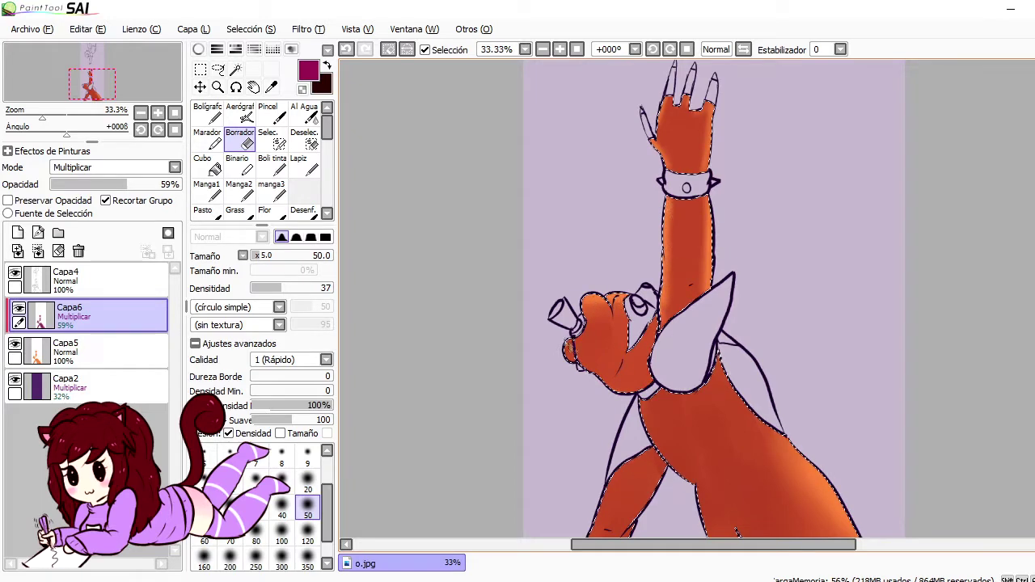
scroll(711, 299, "down", 3)
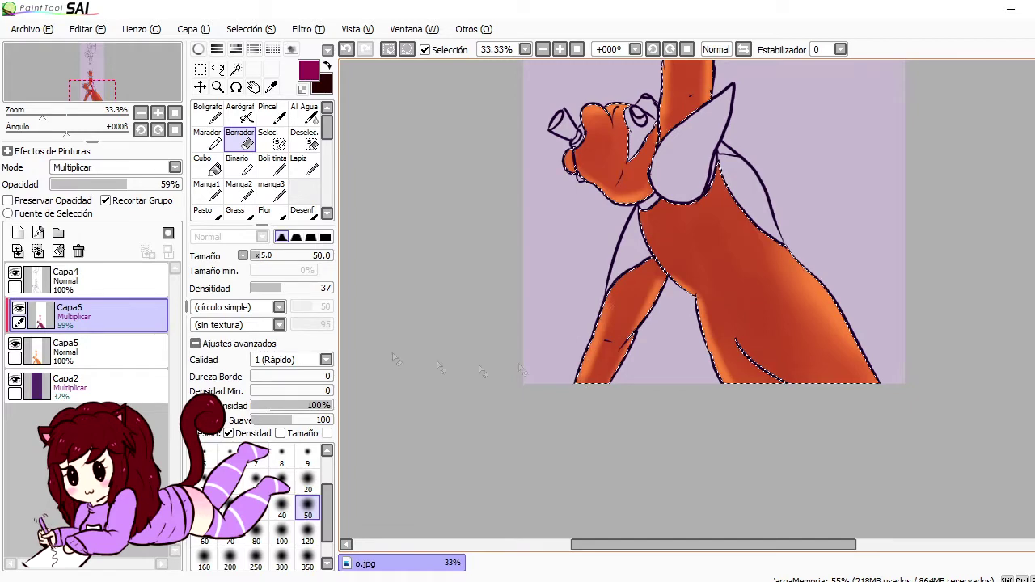
Add another layer with Recortar Grupo and mode Multiplicar above the shading, and pick a dark purple
left_click(18, 233)
left_click(105, 201)
left_click(174, 167)
left_click(113, 190)
left_click(198, 49)
left_click(250, 146)
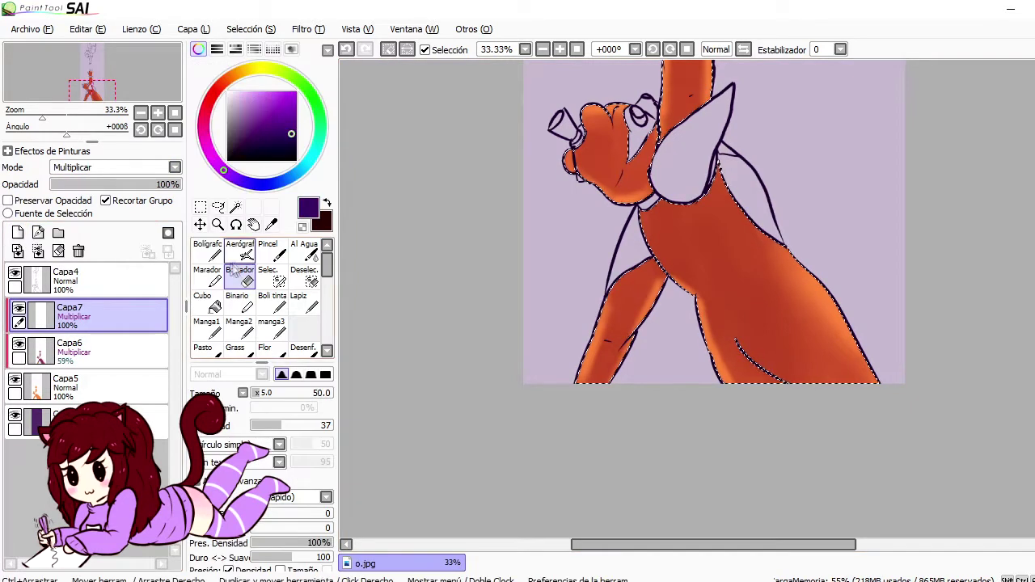
left_click(198, 49)
Switch to the Aerógrafo airbrush and change the new layer's mode to Lumi & Shade
left_click(239, 117)
left_click(141, 113)
left_click(158, 113)
scroll(712, 299, "down", 3)
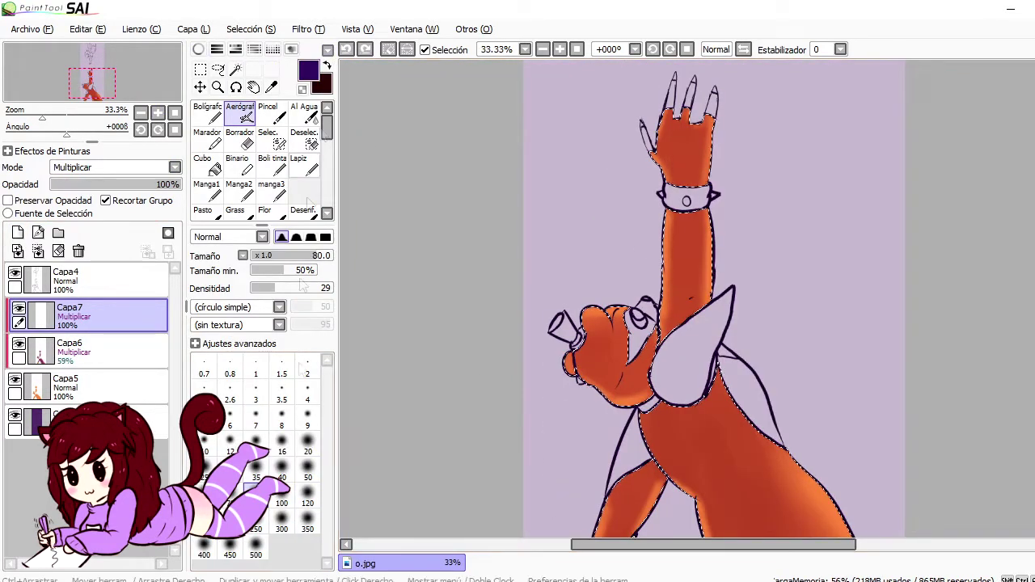
key("Down")
key("Down")
key("Down")
key("Down")
key("Down")
Airbrush dark purple shadows down the centre of the hand, arm, head and torso, raising the brush size to 200
left_click_drag(675, 137, 686, 166)
key("bracketright")
key("bracketright")
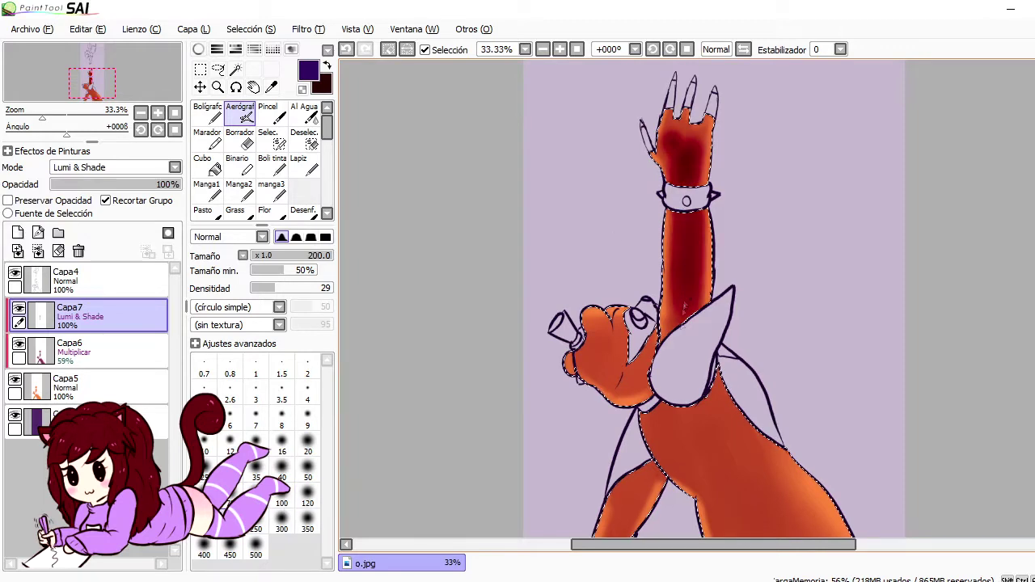
mouse_move(671, 453)
left_mouse_down()
mouse_move(679, 517)
mouse_move(646, 477)
mouse_move(671, 420)
left_mouse_up()
scroll(740, 380, "down", 3)
mouse_move(743, 380)
left_mouse_down()
mouse_move(841, 404)
mouse_move(776, 307)
mouse_move(809, 388)
mouse_move(768, 275)
left_mouse_up()
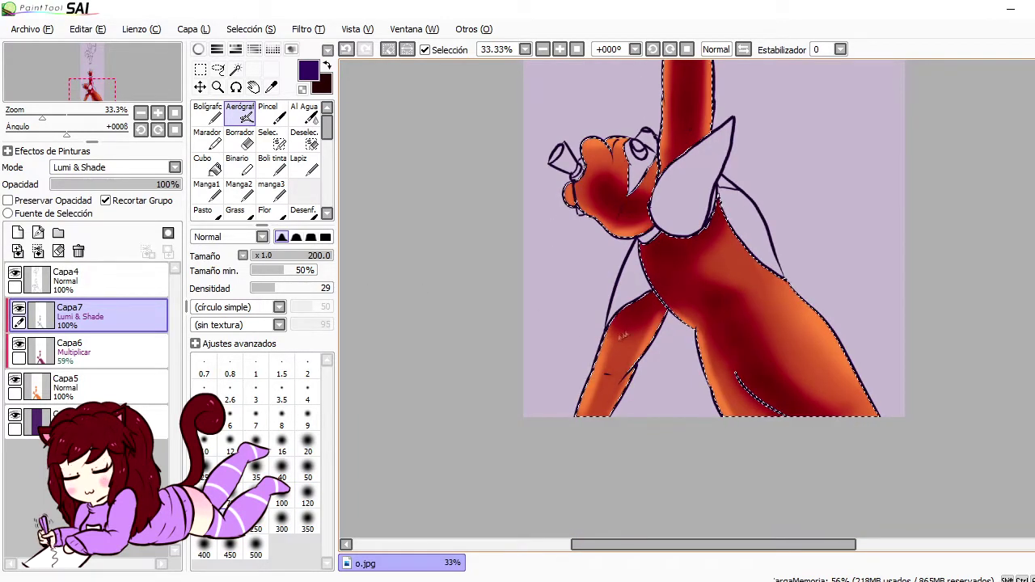
Lower the Lumi & Shade layer's opacity to 59% and soften the torso shadows with Desenf. at size 350, density 59
key("d")
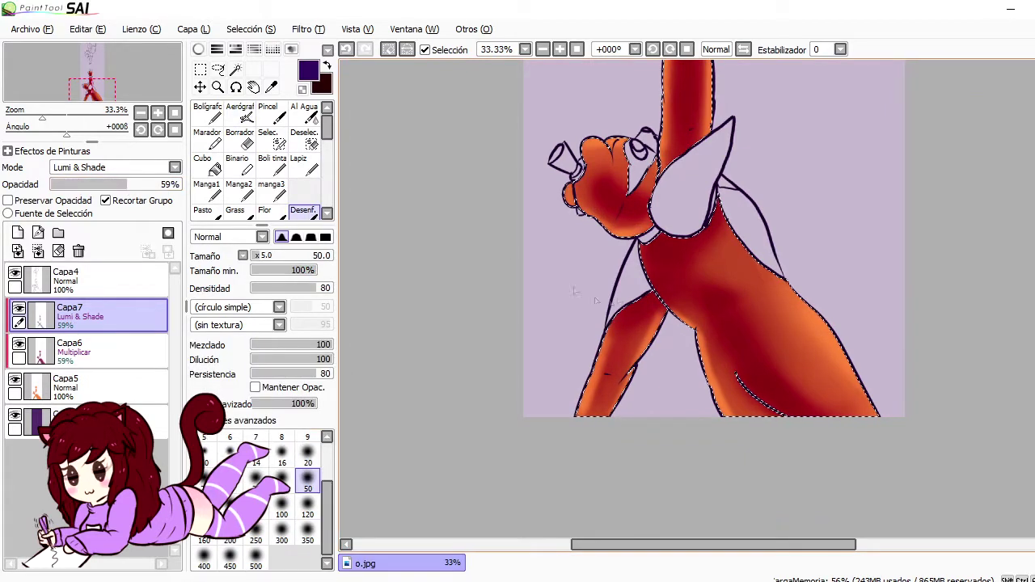
key("bracketright")
key("bracketright")
key("bracketright")
key("bracketright")
key("bracketright")
key("bracketright")
key("bracketright")
key("bracketright")
key("bracketright")
key("bracketright")
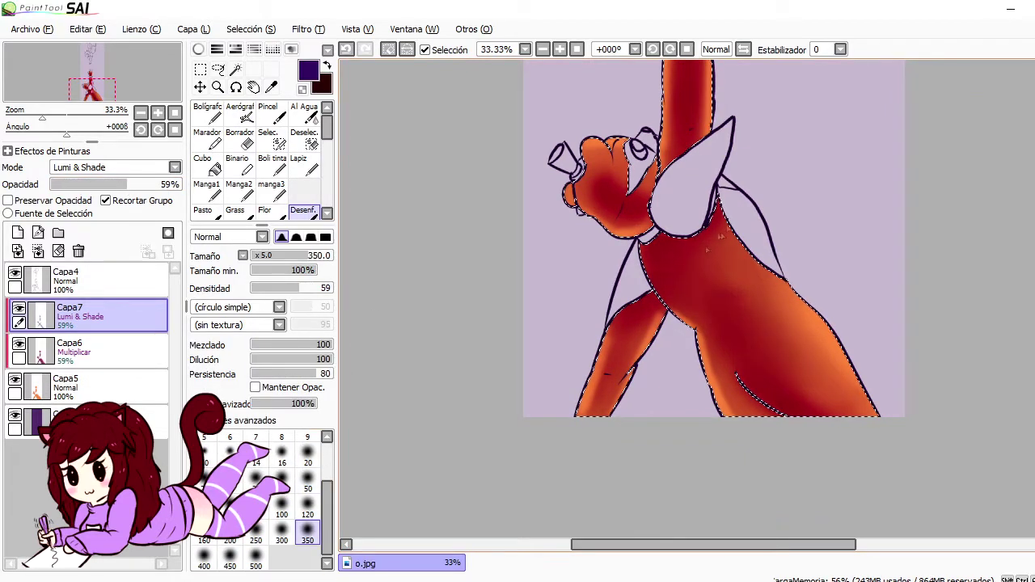
Soften the shadows on the raised arm and hand with Desenf. at size 120
scroll(711, 299, "up", 3)
key("bracketleft")
key("bracketleft")
key("bracketleft")
key("bracketleft")
key("bracketleft")
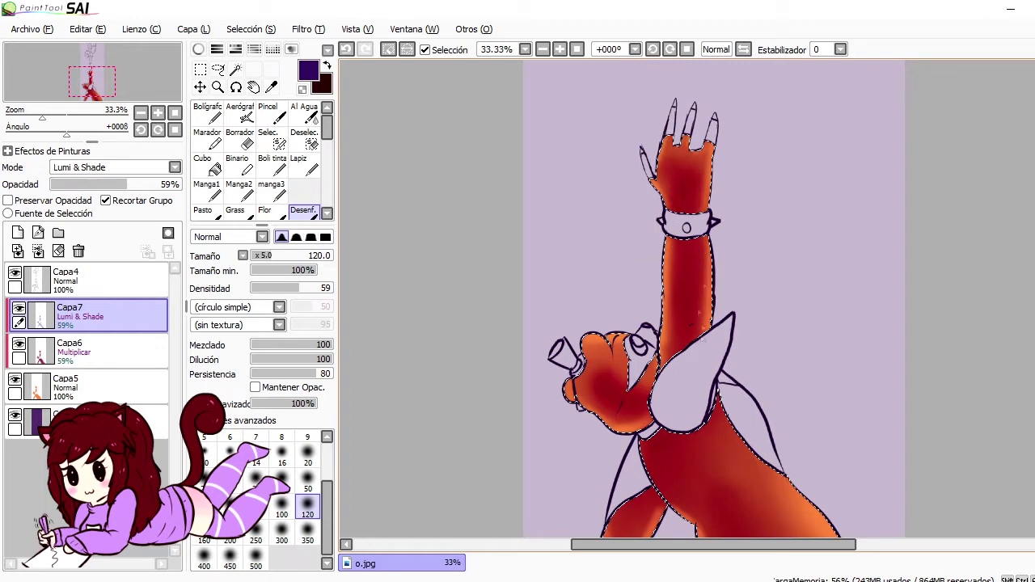
Add another clipped layer in Lumi & Shade mode above the existing shading layers
left_click(17, 232)
left_click(114, 166)
left_click(81, 247)
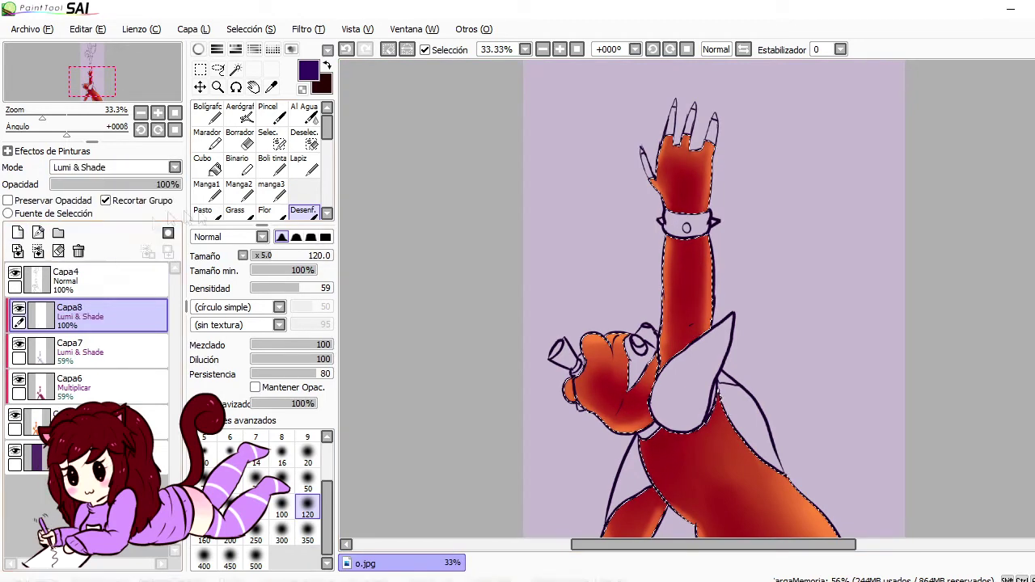
Add a layer above the line art and dab dark purple and salmon pink swatches beside the hand with Lapiz at size 20
left_click(36, 279)
left_click(18, 232)
left_click(303, 165)
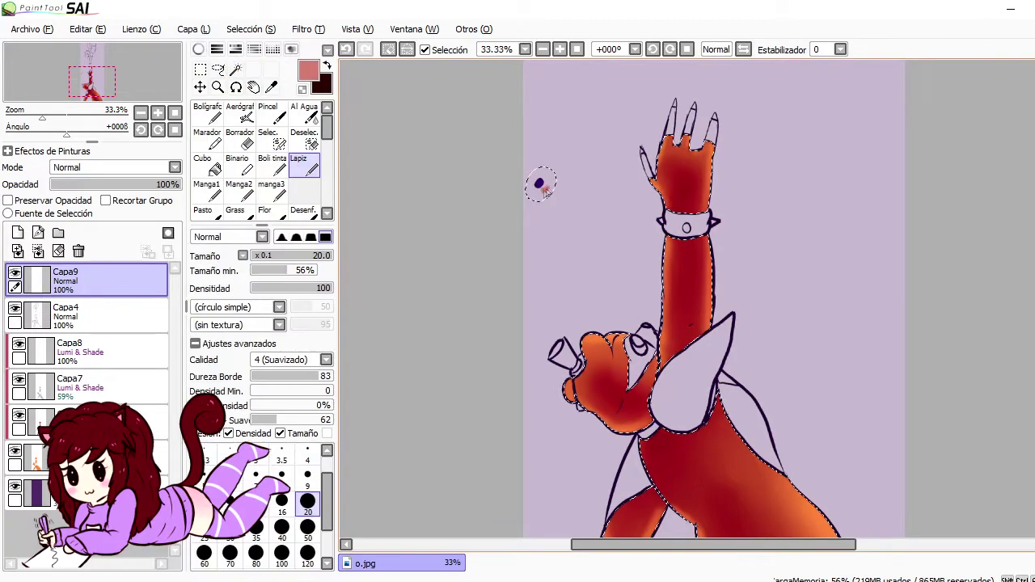
key("e")
Add a clipped Luminosidad layer and airbrush salmon pink highlights on the body with Aerógrafo at size 120
left_click(18, 232)
left_click(113, 166)
left_click(92, 231)
left_click(239, 114)
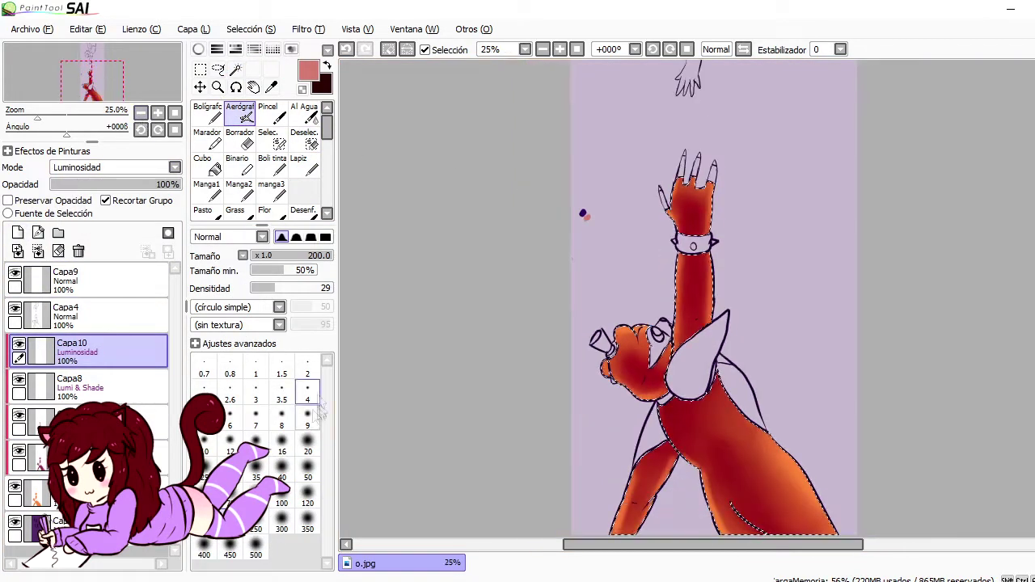
left_click(307, 495)
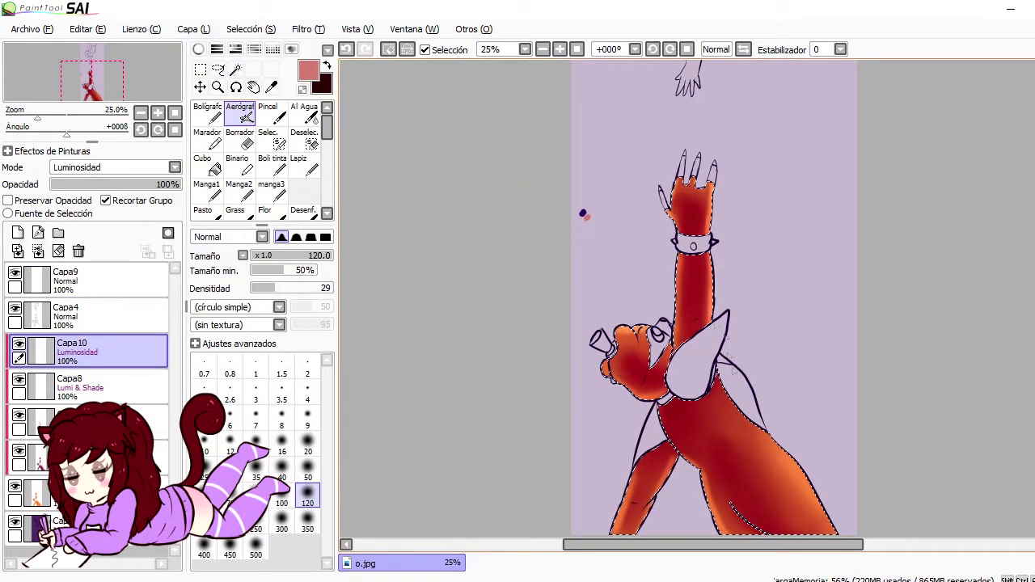
mouse_move(712, 452)
left_mouse_down()
mouse_move(776, 485)
mouse_move(646, 493)
left_mouse_up()
Clear the figure's selection with Deselec. at size 350 and lower the Luminosidad layer's opacity to 65%
key("e")
left_click(307, 526)
left_click_drag(687, 453, 789, 334)
left_click_drag(174, 184, 135, 185)
left_click(73, 380)
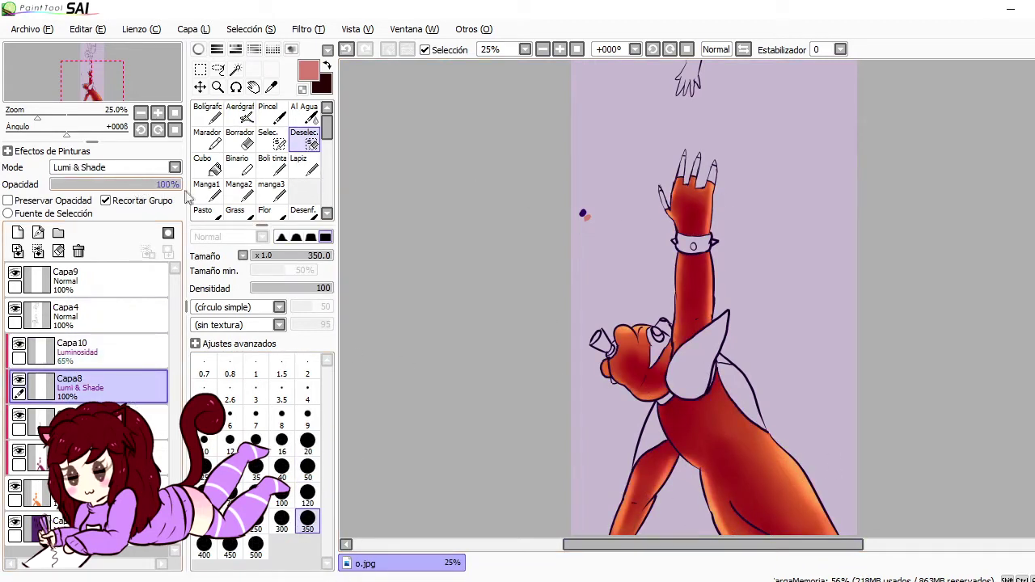
Select the cone on the head, its base ring, the small tip and the neck band with the magic wand and Selec. at size 10
left_click(73, 279)
left_click(235, 69)
scroll(712, 299, "up", 2)
left_click(278, 141)
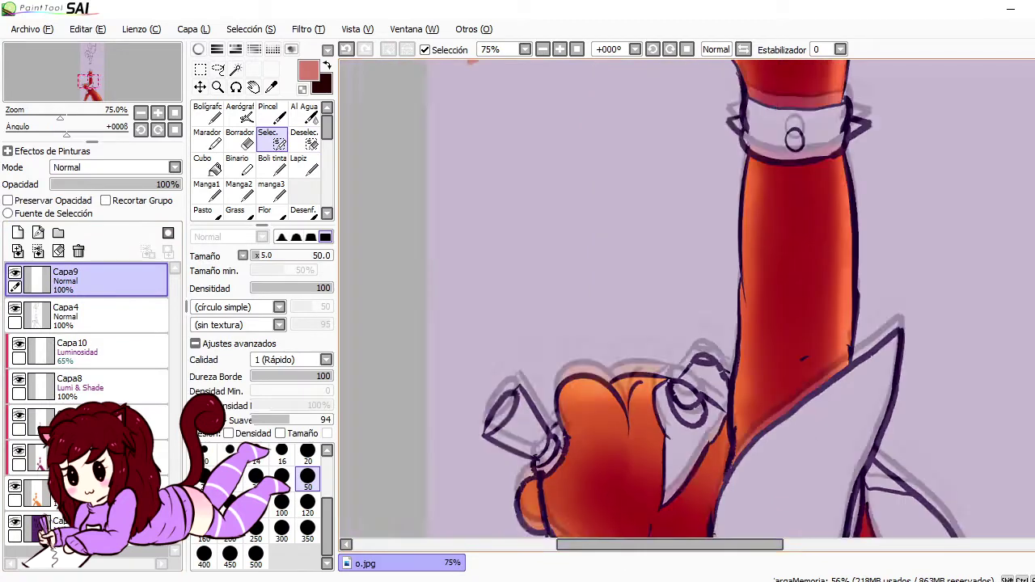
left_click(203, 451)
left_click_drag(695, 196, 710, 198)
mouse_move(511, 235)
left_mouse_down()
mouse_move(489, 270)
mouse_move(522, 251)
mouse_move(525, 267)
left_mouse_up()
left_click(307, 451)
left_click(235, 69)
left_click(561, 279)
left_click(66, 311)
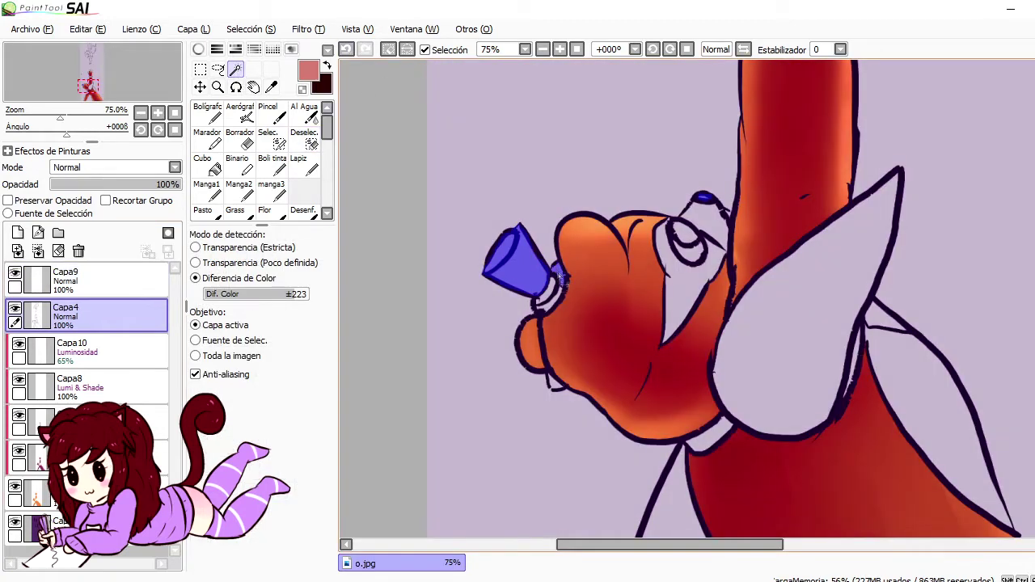
left_click(268, 138)
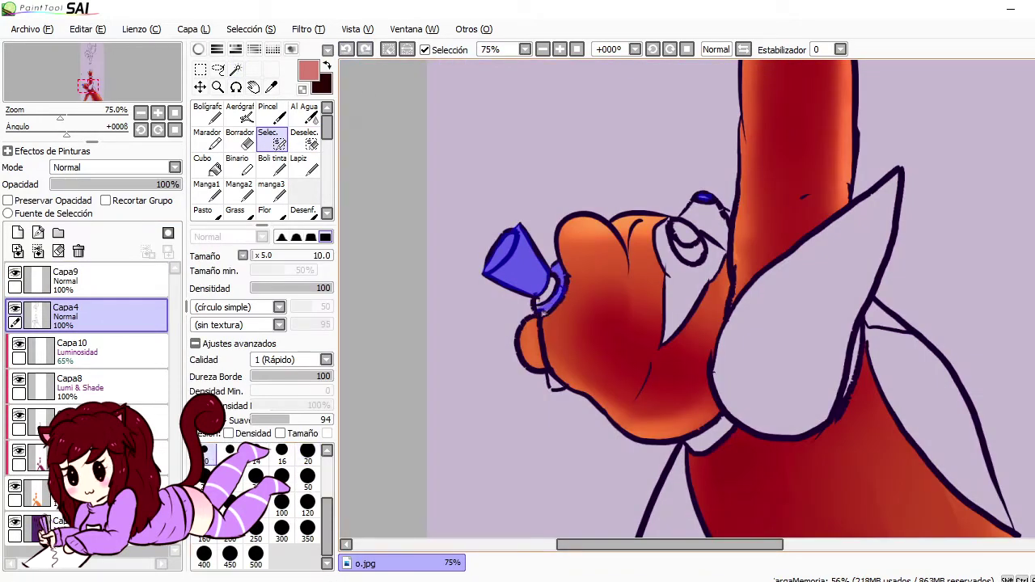
Fill the selected head pieces and neck band with dark brown on a new layer below the orange one
left_click(36, 526)
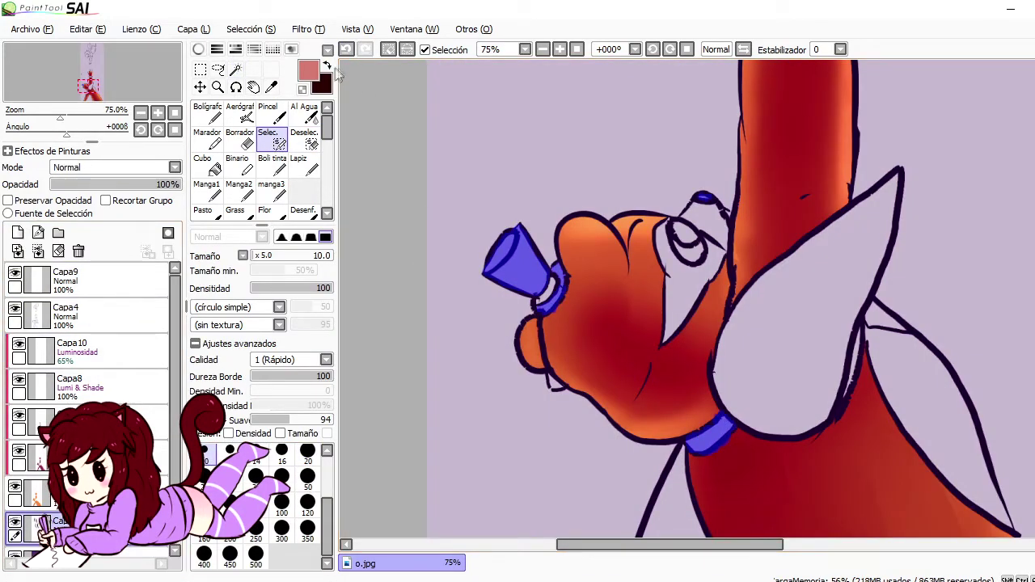
left_click(206, 164)
key("x")
left_click(514, 260)
Add a Luminosidad layer at 27% above the line art and a clipped Luminosidad layer over the dark brown fill
left_click(304, 164)
key("x")
scroll(89, 364, "down", 1)
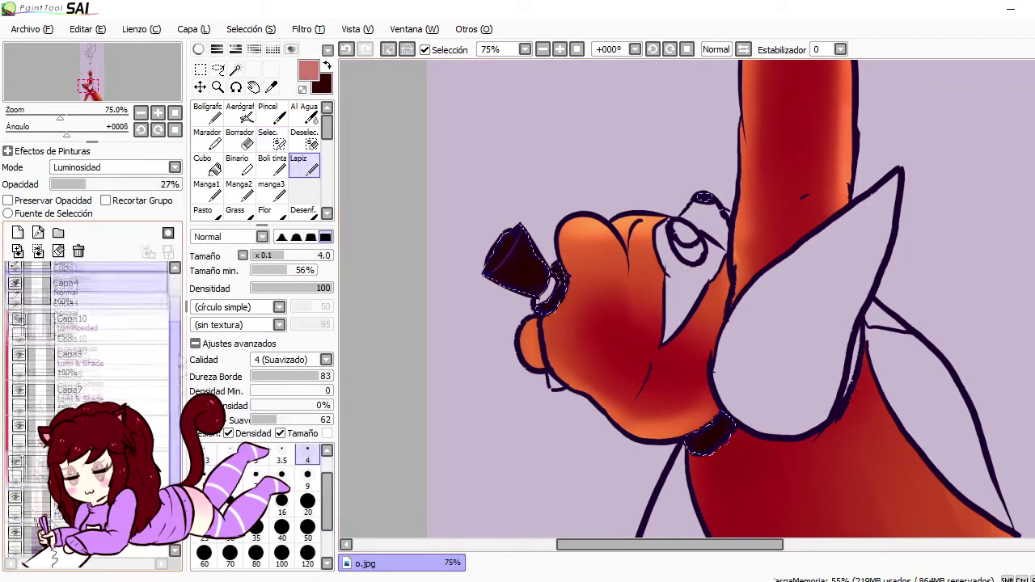
left_click(105, 201)
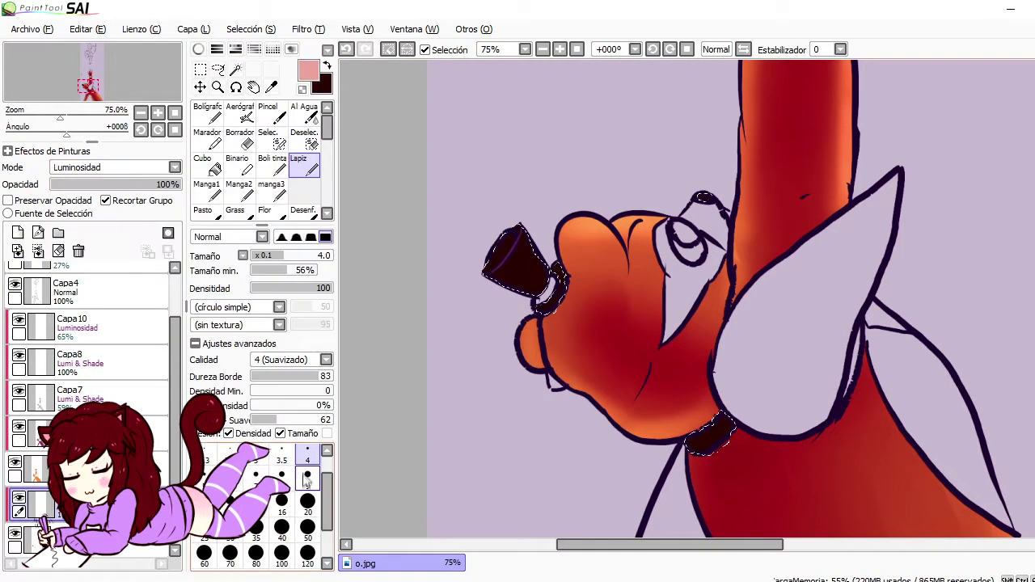
Paint light pink highlights on the cone and neck band with Marador at size 9, softened with Desenf. at 49% layer opacity
left_click(207, 138)
left_click(307, 422)
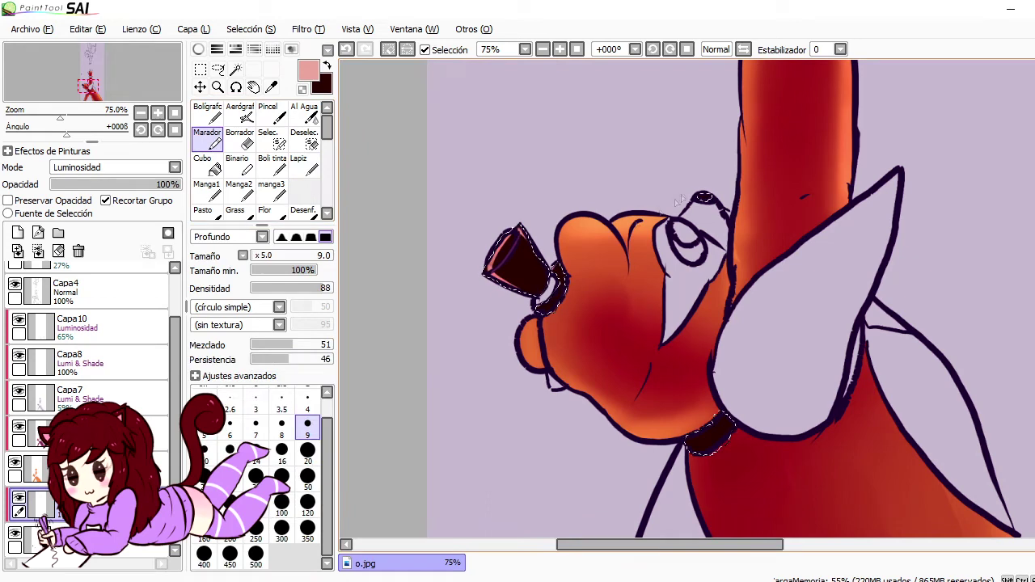
left_click_drag(178, 185, 114, 185)
left_click(303, 212)
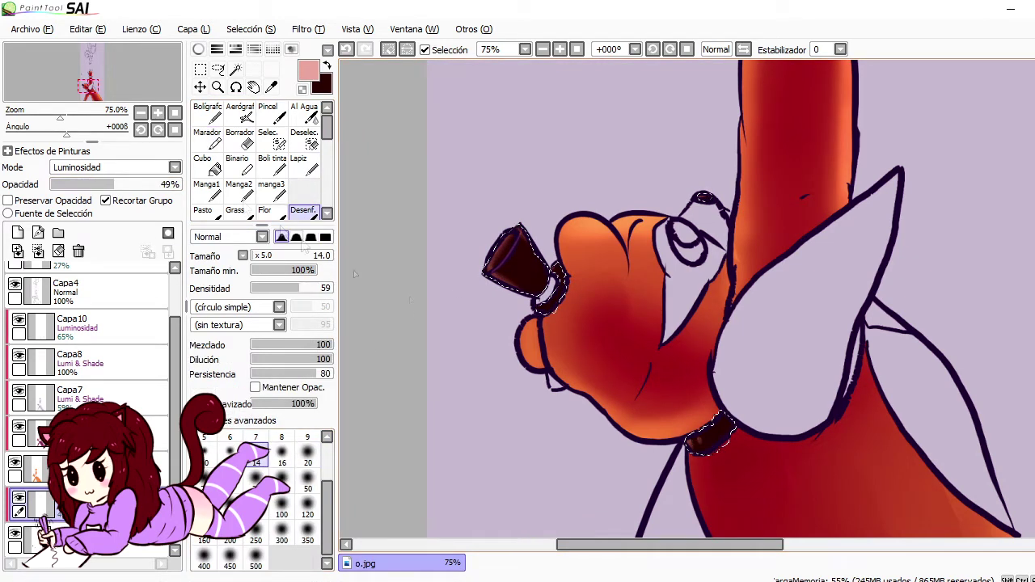
Select the bracelet on the line art layer with the magic wand and fill it with dark brown on the brown layer
scroll(465, 321, "down", 4)
scroll(541, 338, "up", 3)
left_click(89, 352)
key("w")
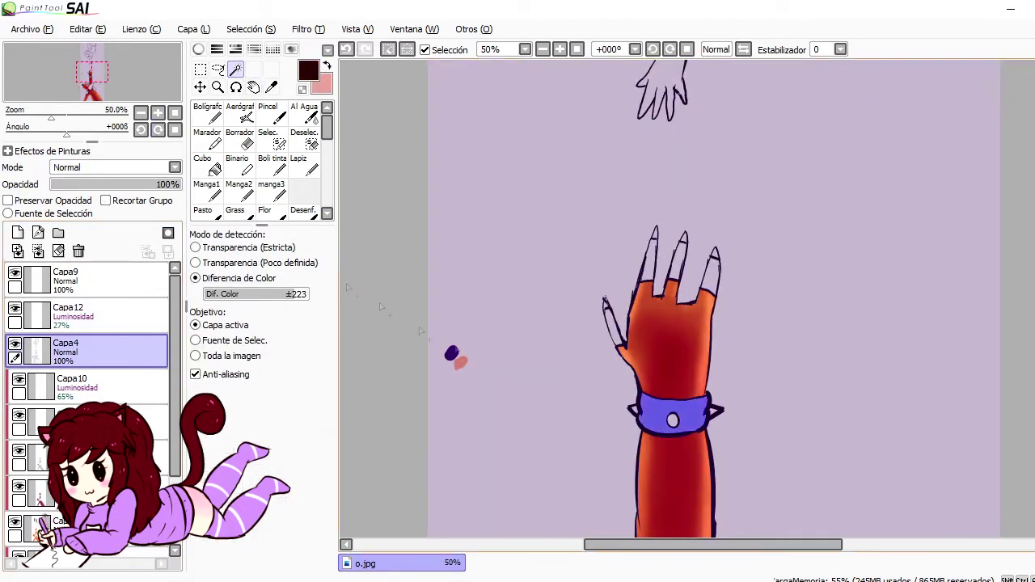
scroll(89, 364, "down", 2)
left_click(89, 466)
left_click(673, 408)
Paint pink highlights on the bracelet on the clipped Luminosidad layers with Marador at size 8, soften them with the eraser, and clear the selection
key("x")
left_click(240, 113)
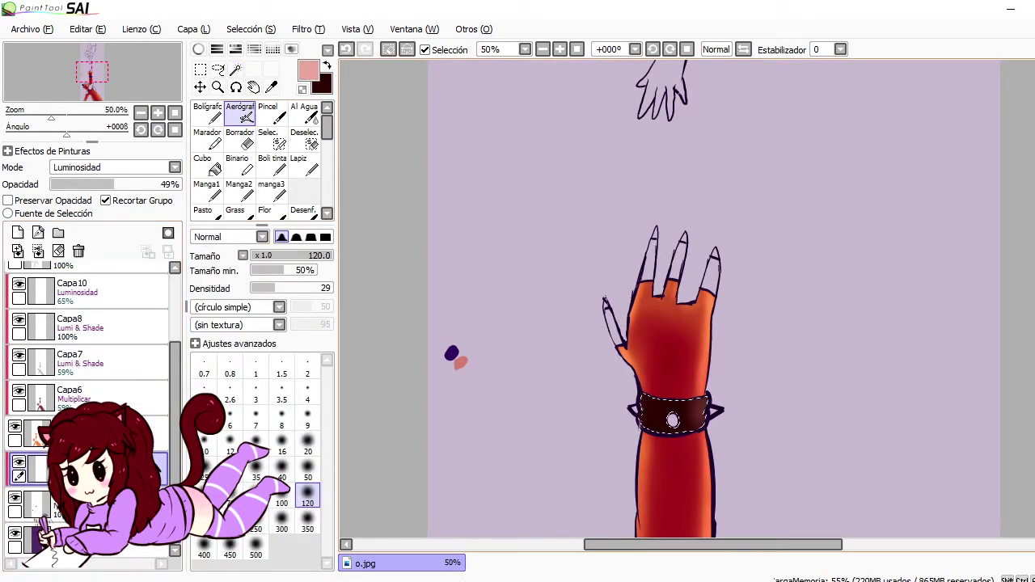
left_click(113, 167)
left_click(81, 226)
left_click_drag(113, 185, 180, 185)
left_click(207, 137)
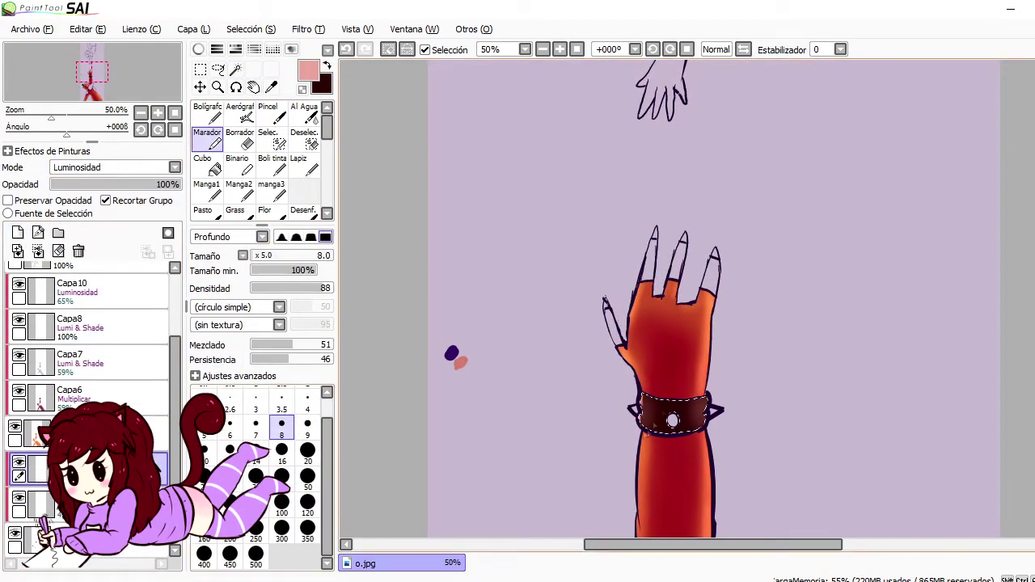
key("ctrl+z")
key("e")
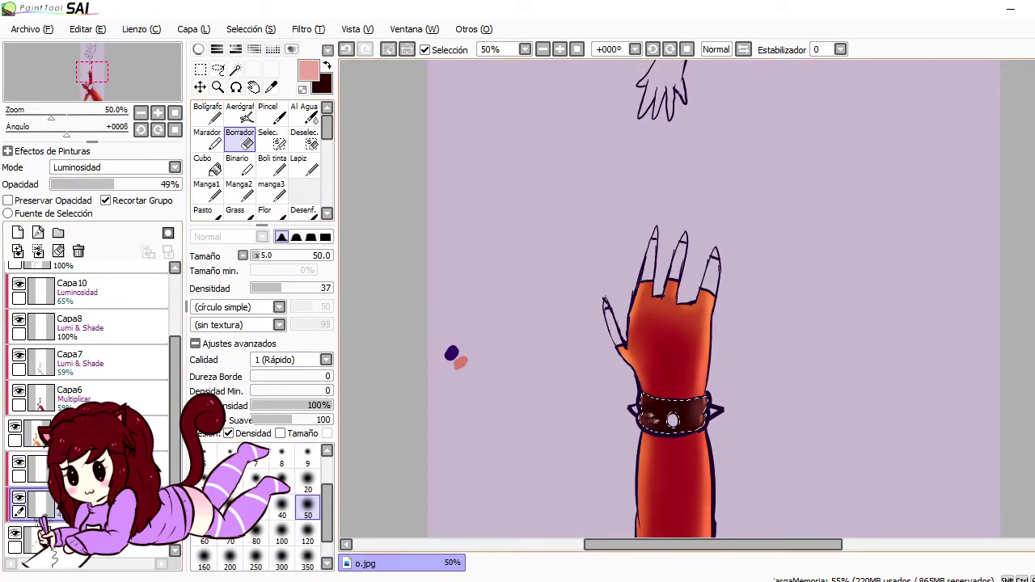
left_click(304, 138)
Select the bare finger segments below the nails of the raised hand on the line art layer with the magic wand
scroll(647, 372, "down", 3)
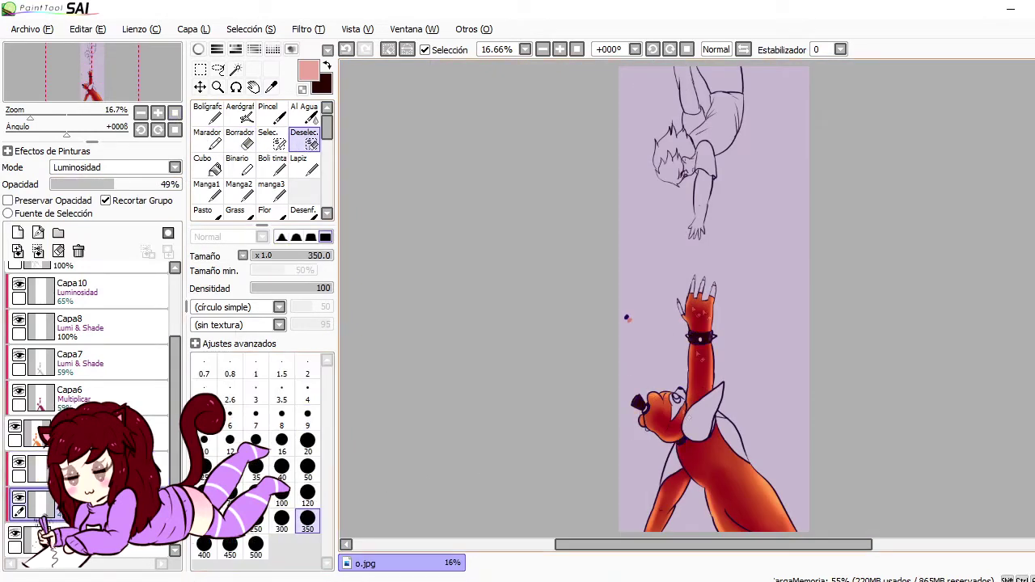
scroll(158, 291, "up", 3)
left_click(81, 347)
scroll(699, 316, "up", 5)
left_click(235, 70)
left_click(619, 243)
left_click(659, 243)
Add the thumb segment to the selection and paint in the outermost finger's segment with Selec. at size 10
left_click(304, 137)
left_click(308, 417)
left_click(235, 69)
left_click(563, 335)
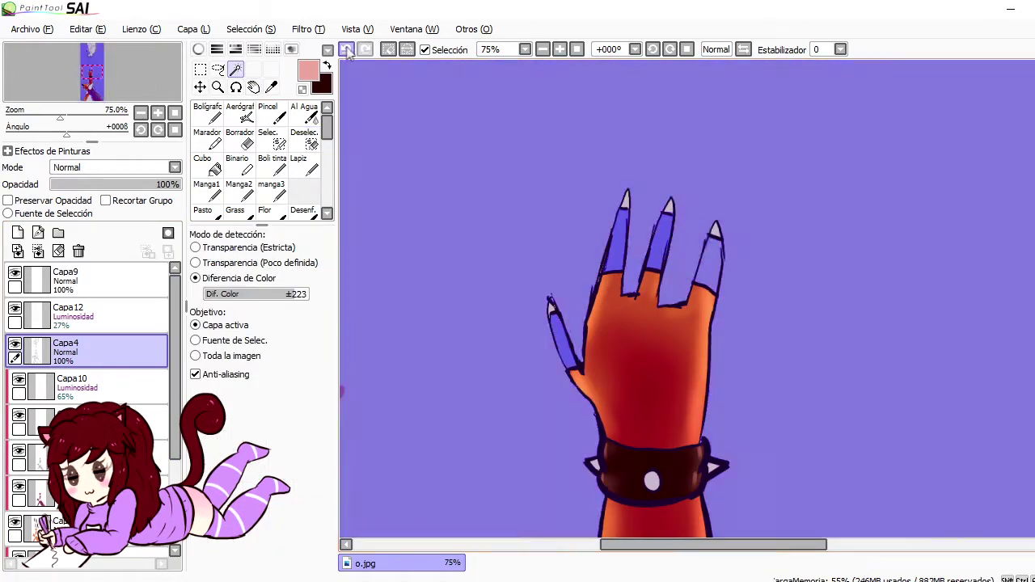
left_click(279, 141)
left_click_drag(718, 242, 718, 272)
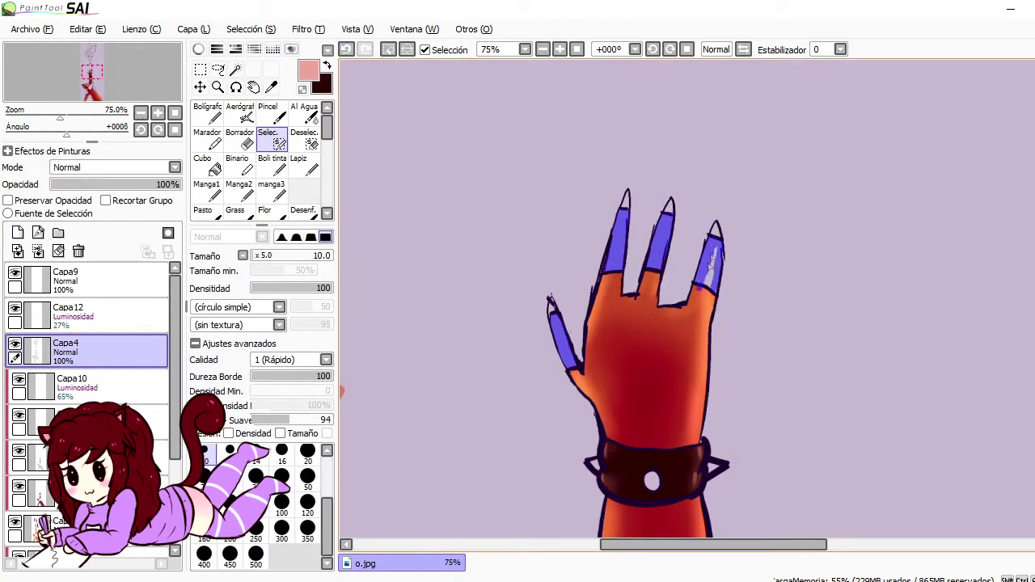
Add the small shape above the eye and the long panel along the torso's edge to the selection
left_click(91, 85)
scroll(501, 178, "up", 1)
left_click_drag(484, 175, 509, 178)
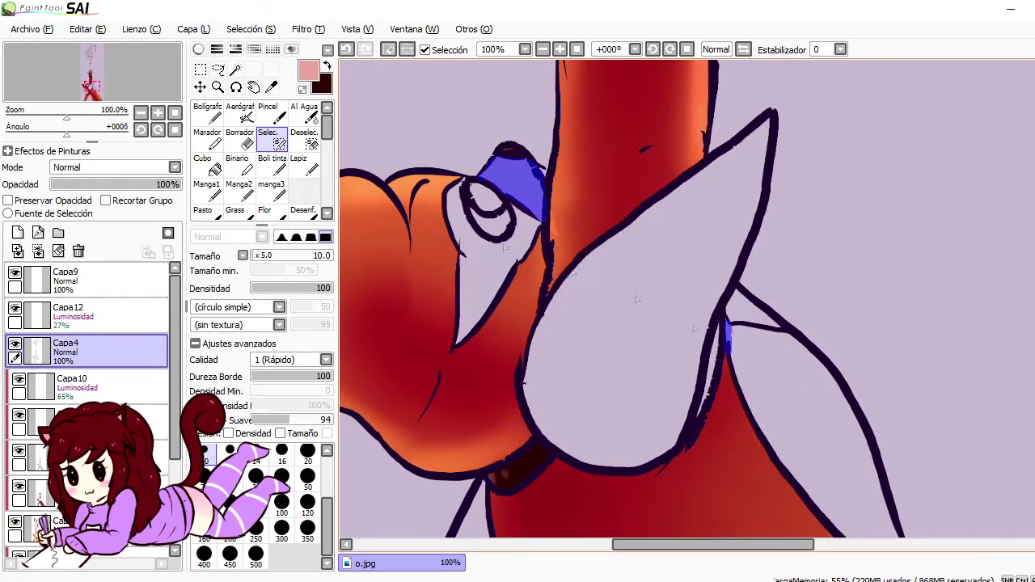
key("w")
left_click(727, 339)
key("s")
key("d")
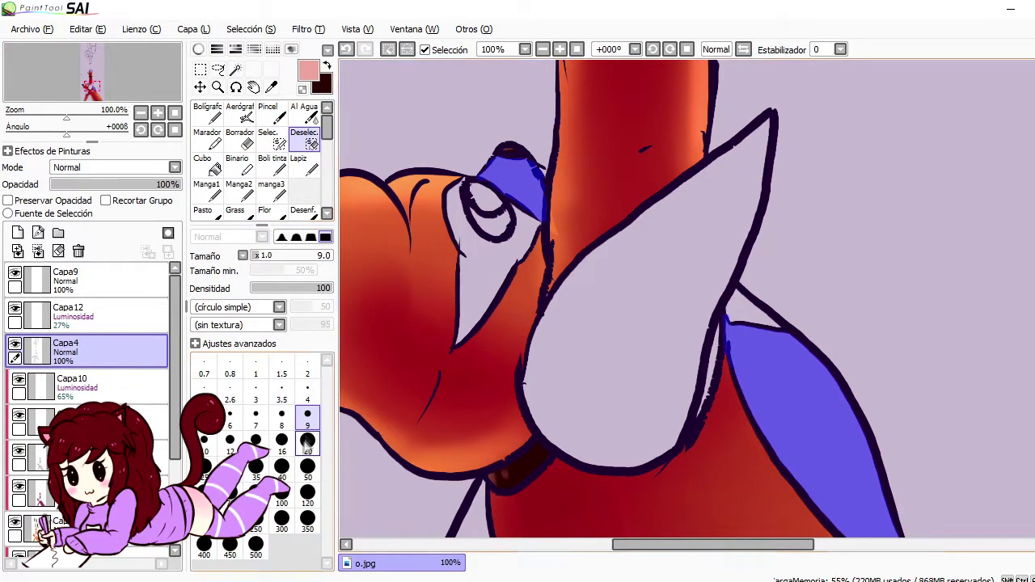
Fill the selected fingers, eye shape and torso panel with pale cream on a new layer at the bottom of the colour layers
scroll(89, 364, "down", 5)
left_click(89, 537)
key("g")
left_click(198, 49)
left_click(252, 89)
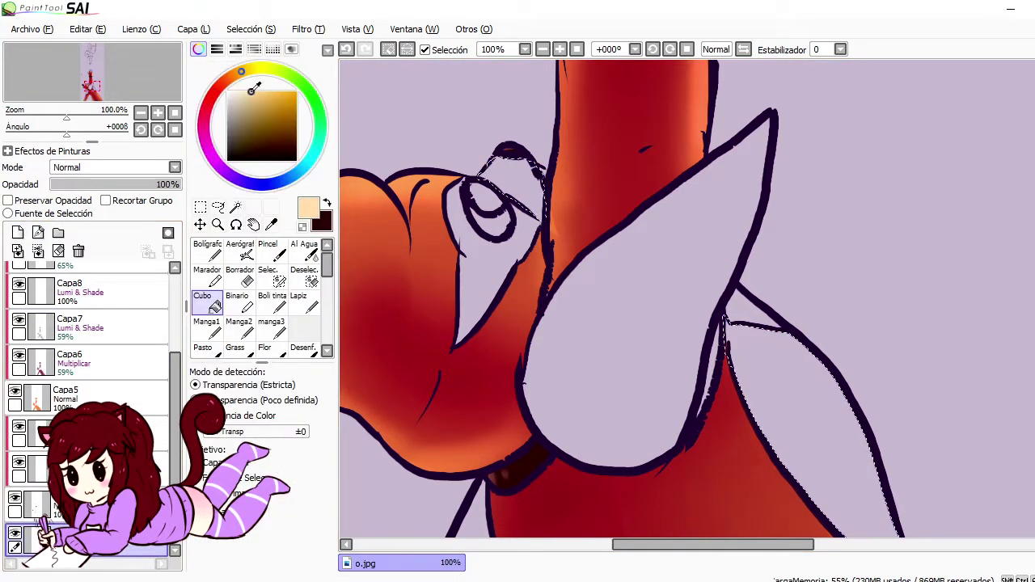
left_click(198, 49)
left_click(505, 178)
Shift the hue of the cream fill and lighten it with the Matiz y Saturación filter
left_click(308, 29)
left_click(340, 46)
left_click_drag(284, 402, 279, 402)
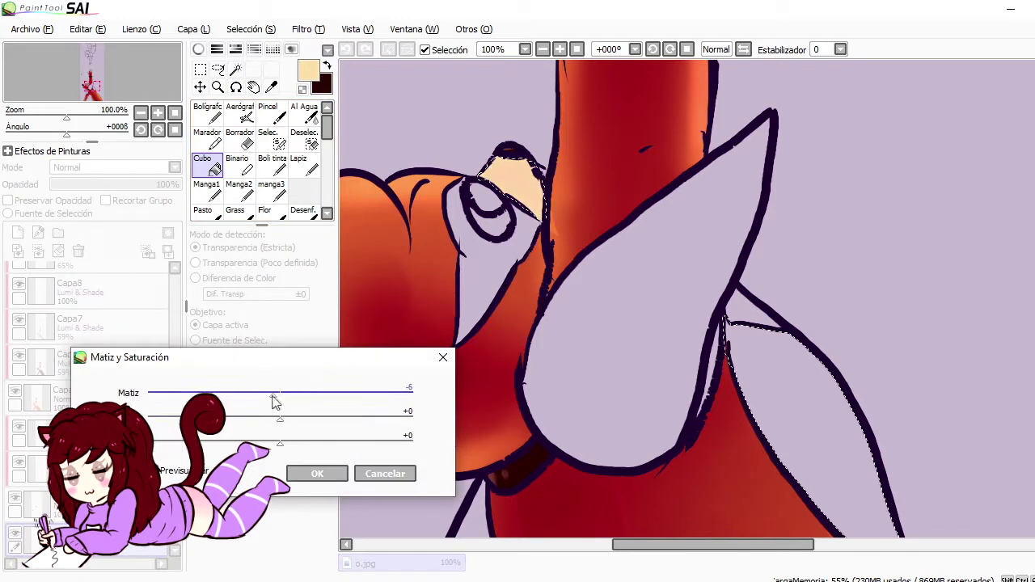
left_click(317, 473)
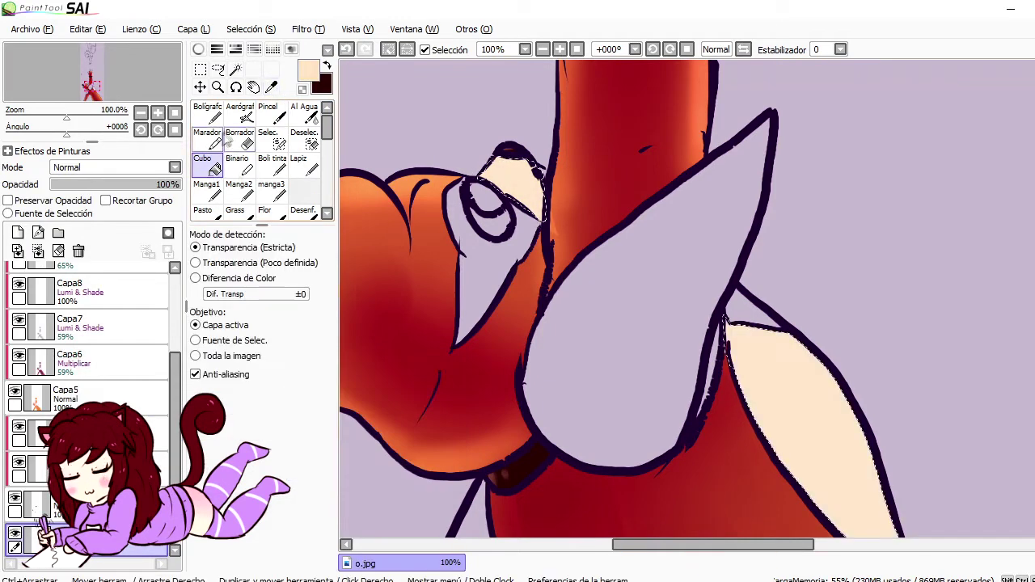
Add a clipped Multiplicar layer over the cream fill and airbrush sampled pink shading over its areas at size 120
scroll(615, 241, "down", 5)
scroll(715, 300, "up", 3)
left_click(174, 167)
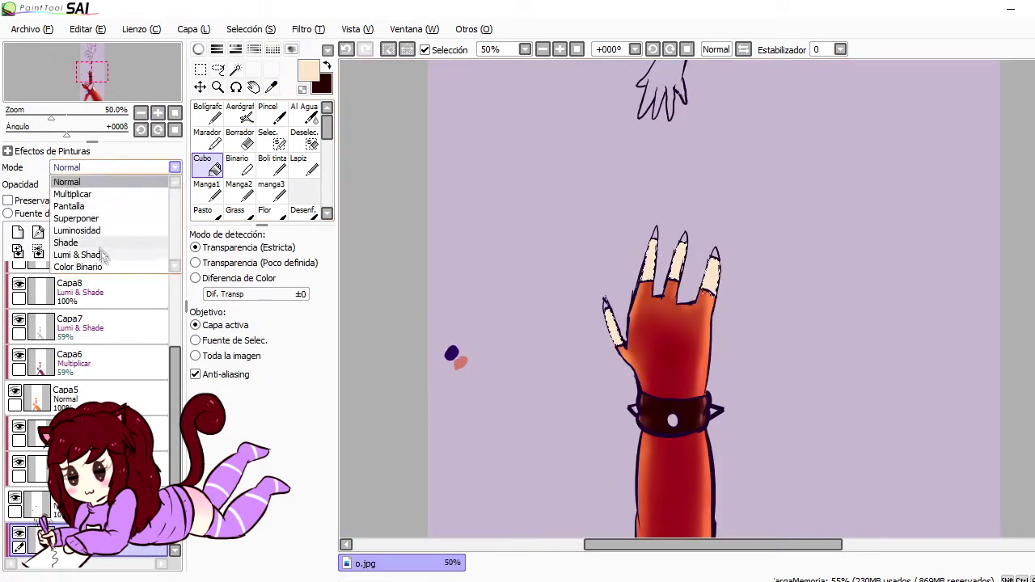
left_click(81, 251)
left_click(105, 200)
left_click(460, 362, "alt")
left_click(239, 113)
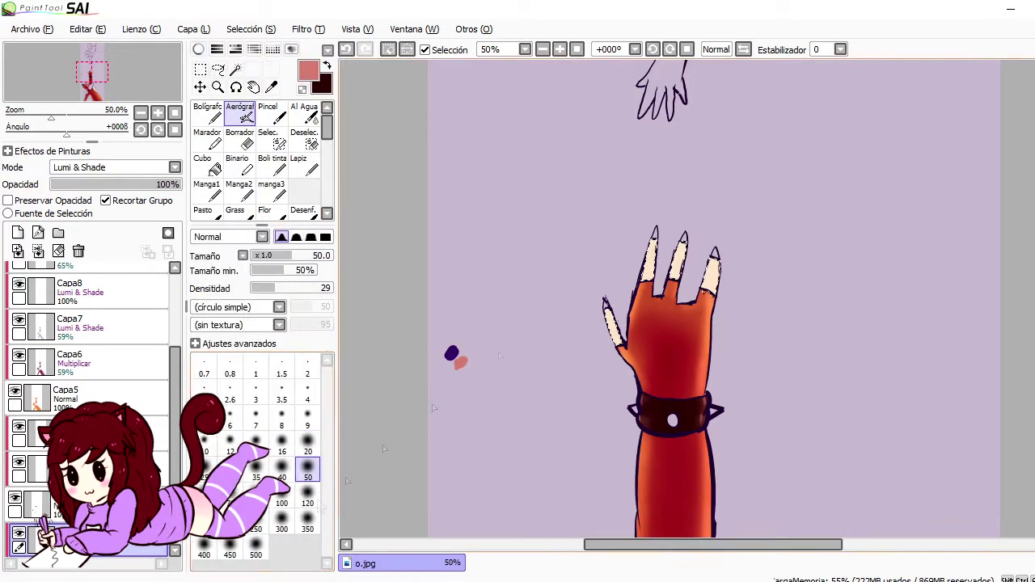
scroll(663, 315, "up", 5)
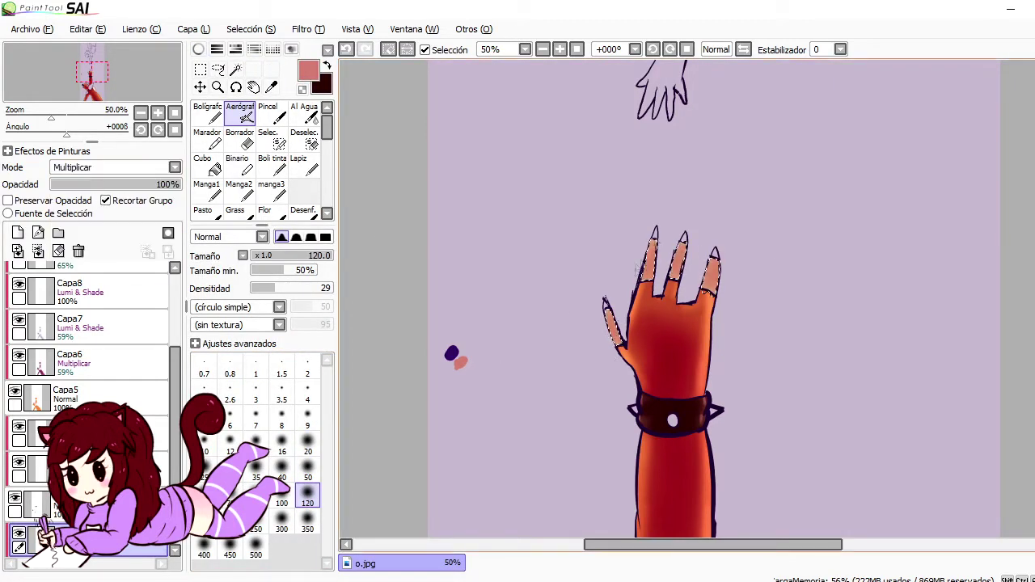
scroll(665, 237, "down", 5)
left_click_drag(727, 279, 804, 397)
Erase the pink shading along the torso panel's outer edge and blend the transition with Desenf
key("e")
left_click(303, 210)
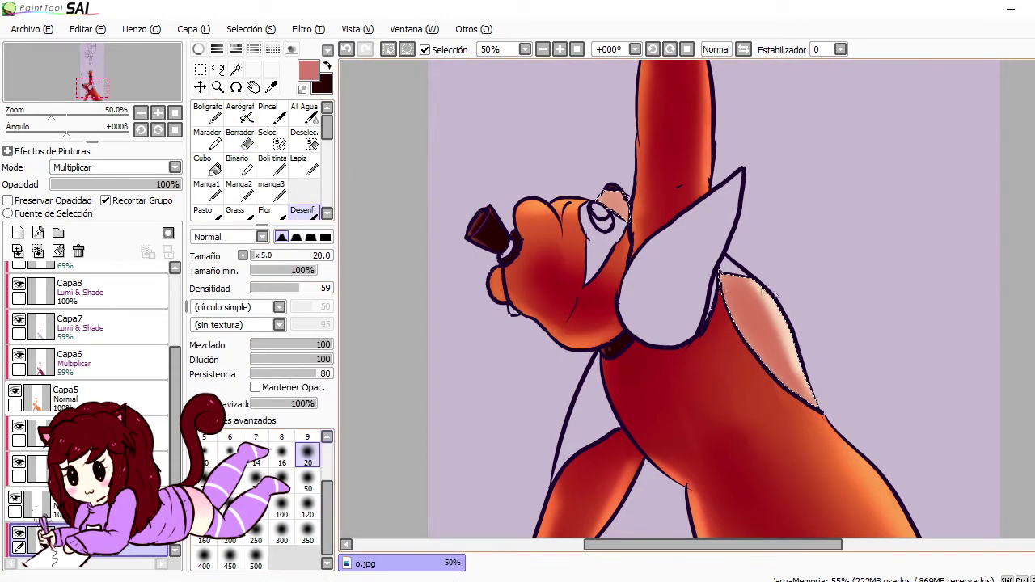
left_click(307, 481)
left_click_drag(760, 303, 783, 352)
key("e")
scroll(688, 299, "up", 3)
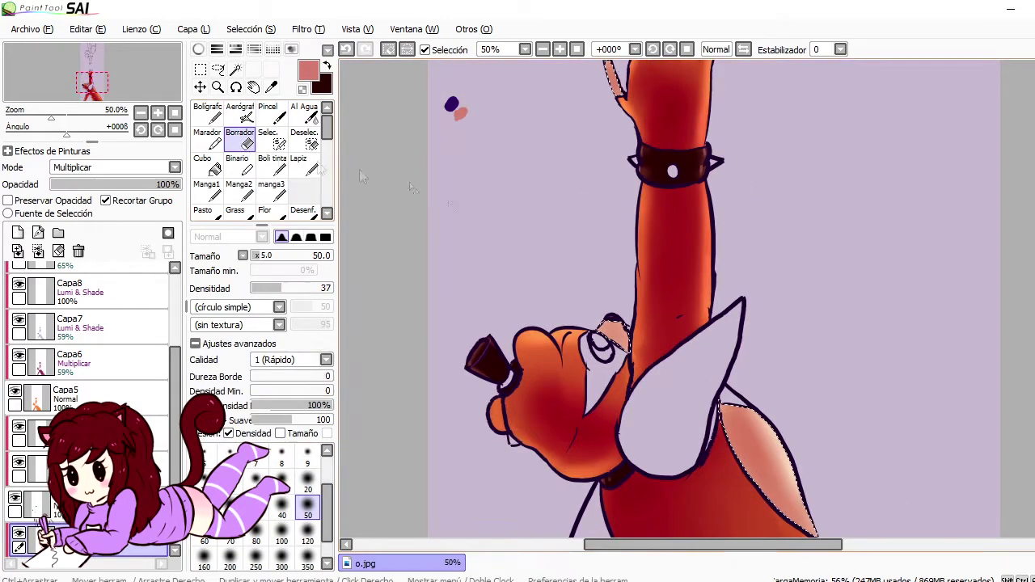
Lighten the pink shading on the fingers with the eraser at size 20 and soften it with Desenf. at size 20
scroll(671, 299, "up", 6)
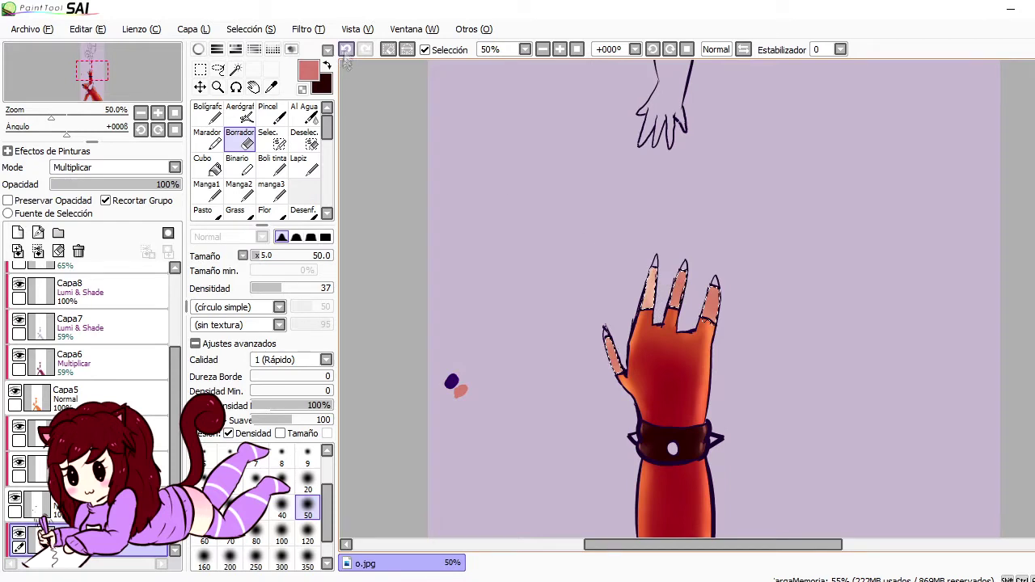
key("bracketleft")
key("bracketleft")
key("bracketleft")
key("bracketleft")
key("bracketleft")
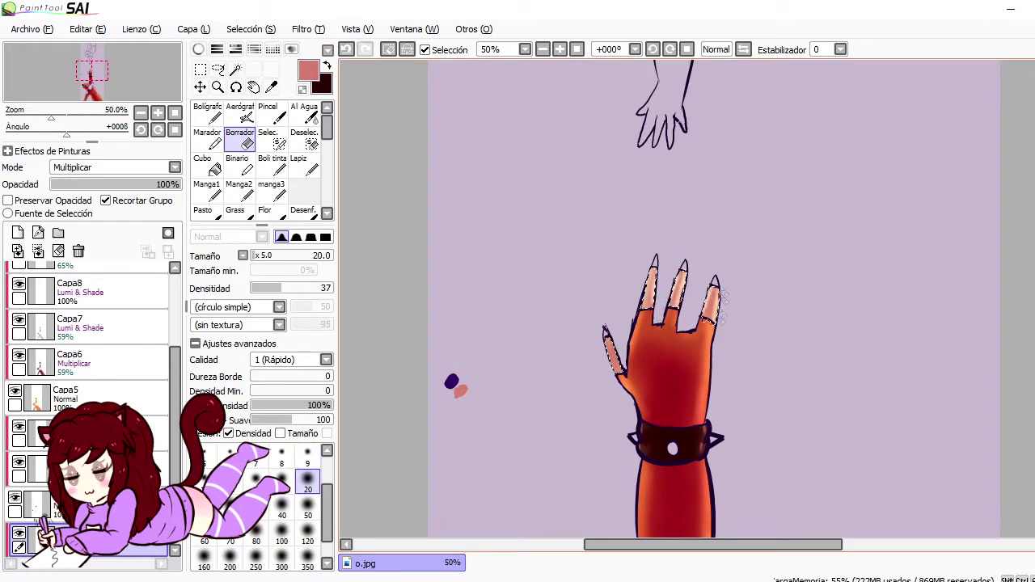
key("e")
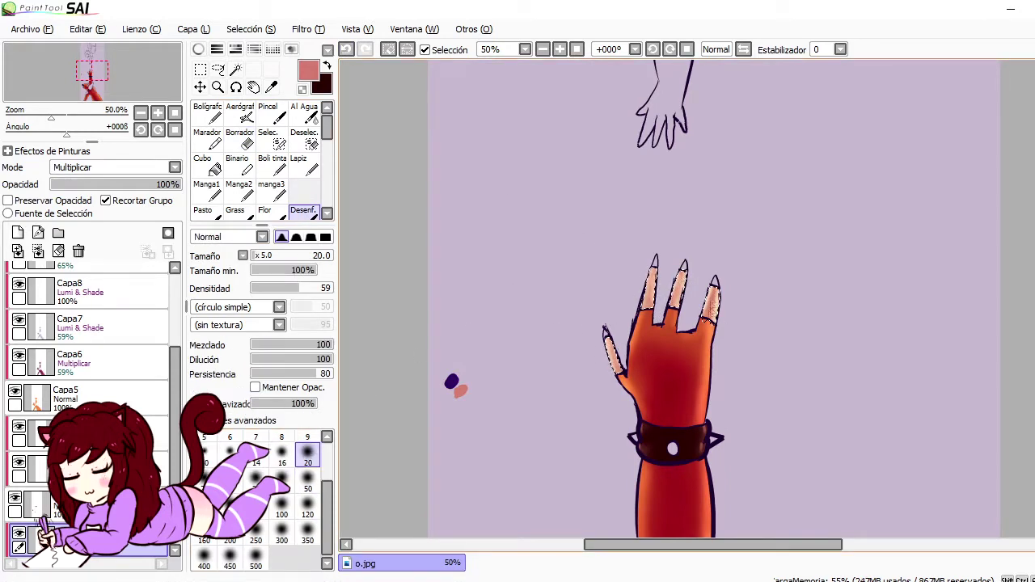
Airbrush pale peach highlights at size 120 on a clipped Lumi & Shade layer at 85% opacity over the cream areas, and clear the selection
left_click(113, 167)
left_click(239, 113)
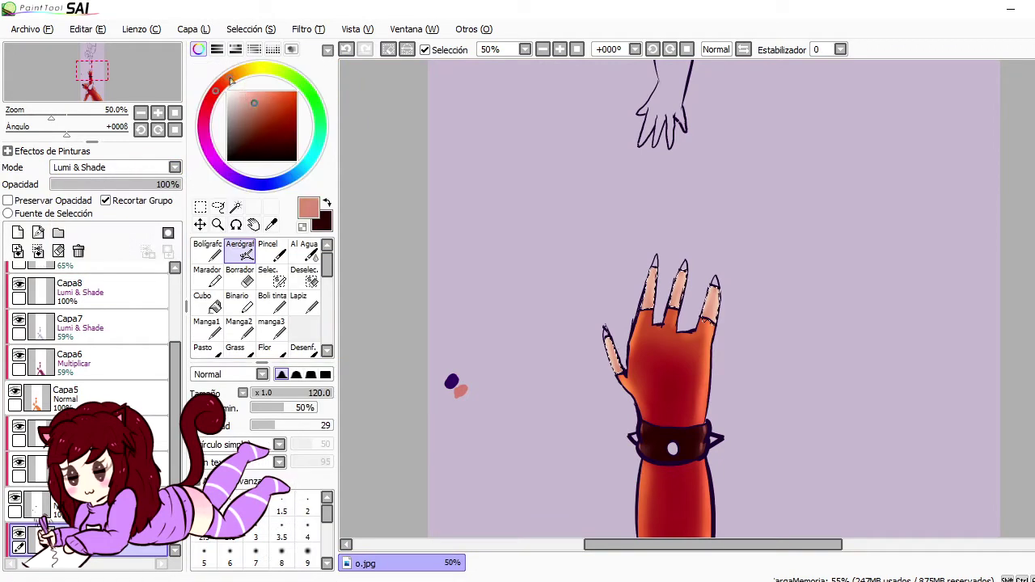
key("minus")
scroll(769, 404, "down", 5)
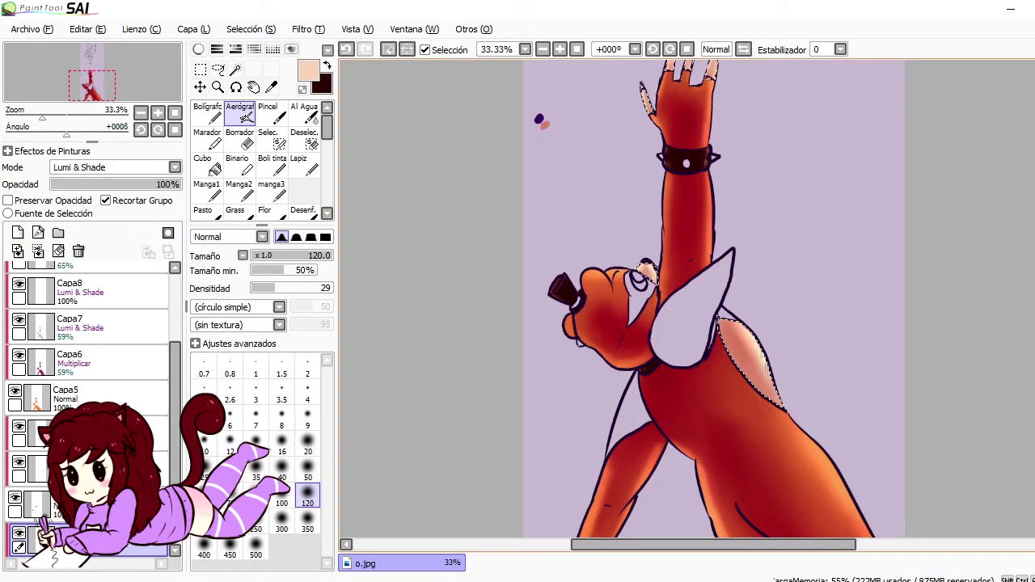
left_click_drag(166, 184, 154, 185)
left_click(304, 137)
left_click_drag(739, 348, 768, 388)
Select the mask shape around the eye on the line art layer with the magic wand
scroll(728, 323, "up", 5)
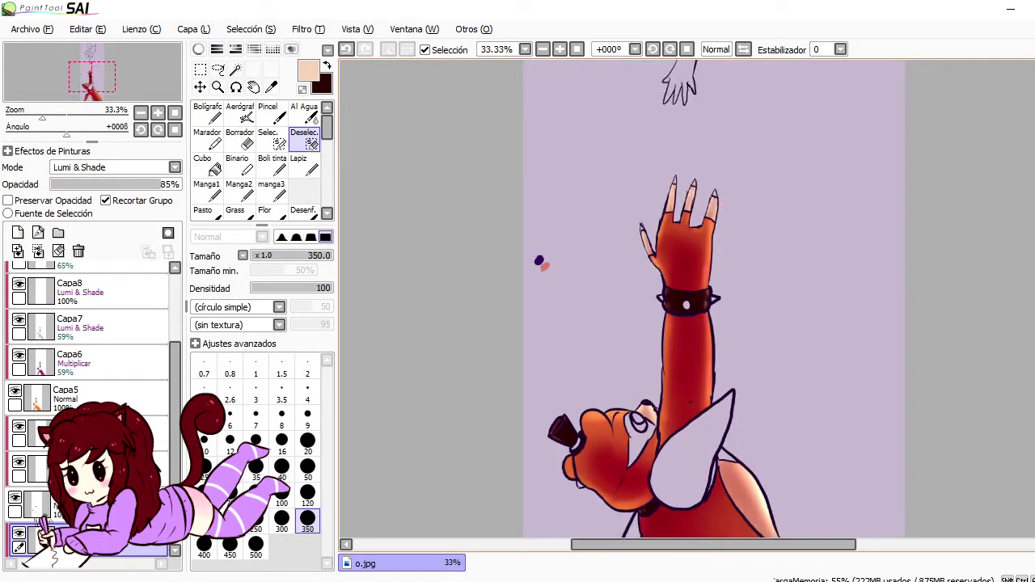
scroll(728, 324, "down", 6)
scroll(129, 291, "up", 3)
left_click(65, 352)
left_click(235, 70)
key("plus")
left_click(602, 210)
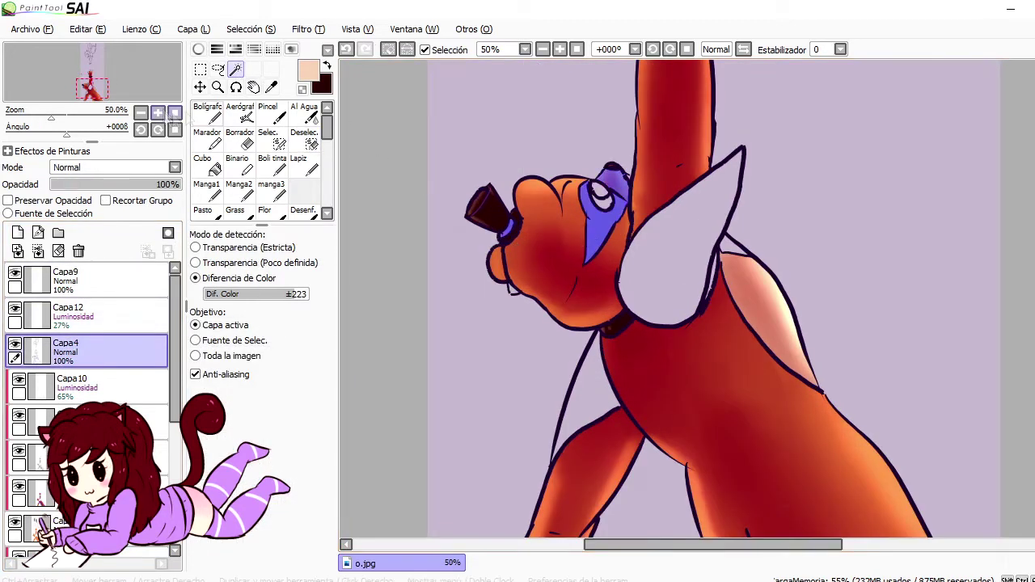
Refine the eye mask selection with Selec. at size 4 and add the wedge above the torso panel and the sliver behind the ear
key("plus")
left_click(307, 440)
key("s")
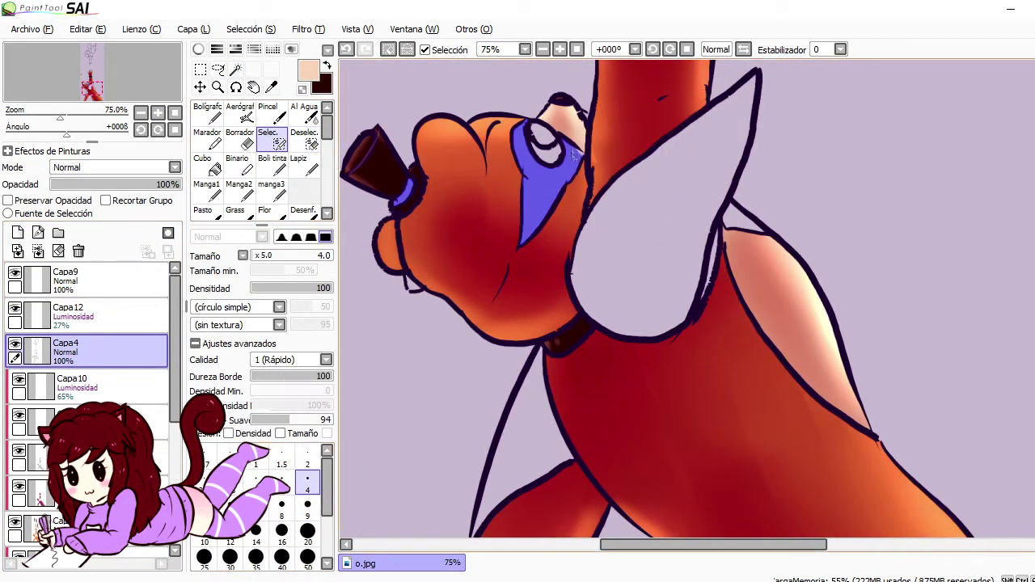
key("w")
scroll(688, 299, "up", 5)
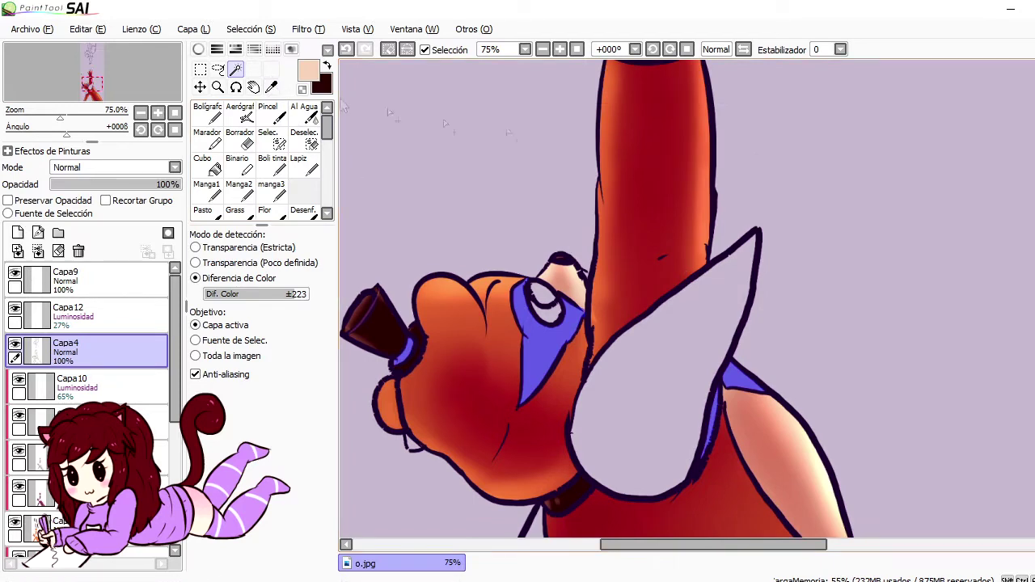
Paint the sliver behind the ear dark red on Capa5 with Lapiz at size 4, and remove it from the selection
key("alt")
scroll(89, 364, "up", 3)
left_click(65, 291)
left_click(687, 393, "alt")
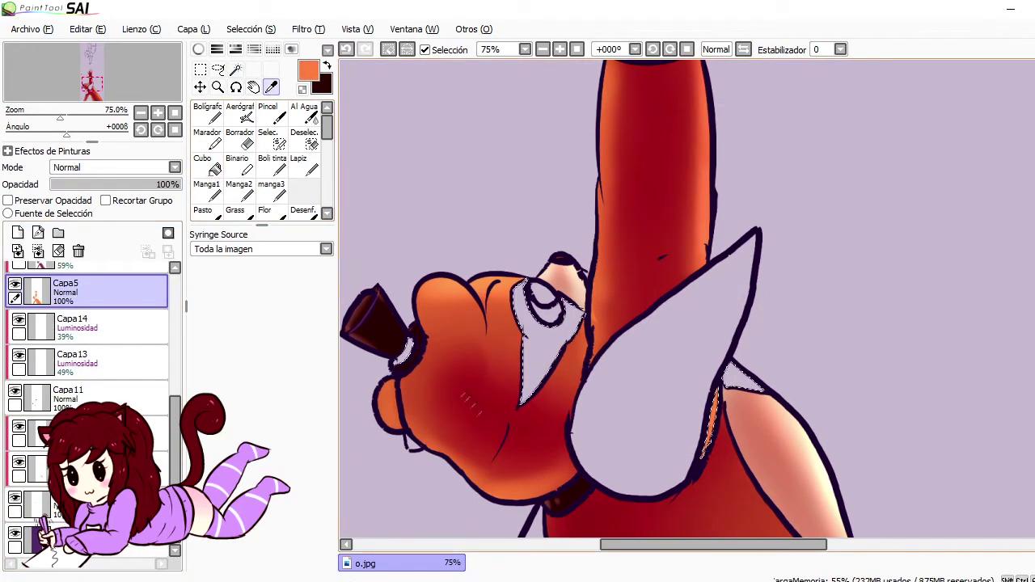
key("n")
left_click(304, 137)
left_click(301, 166)
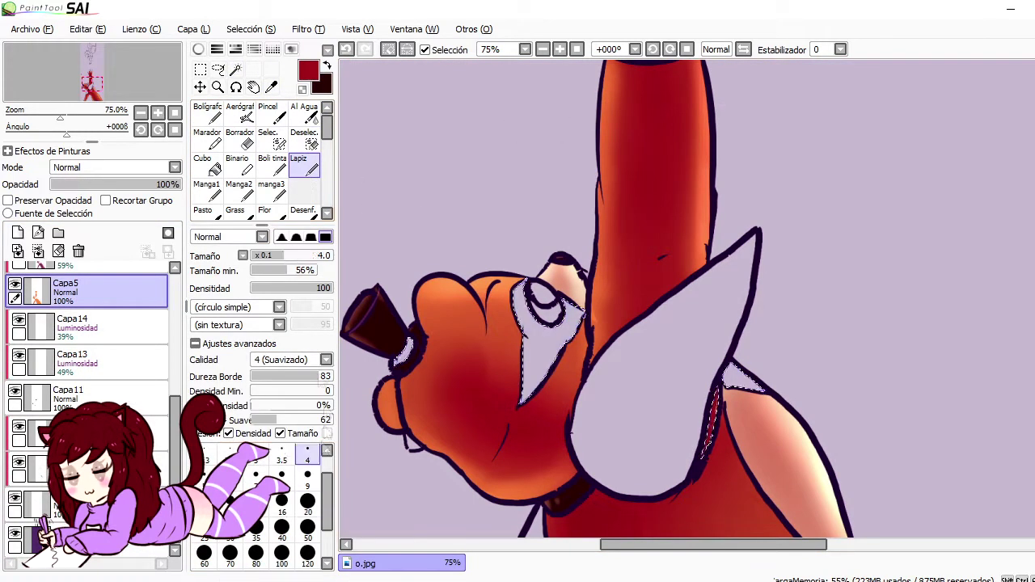
left_click(304, 113)
left_click(304, 137)
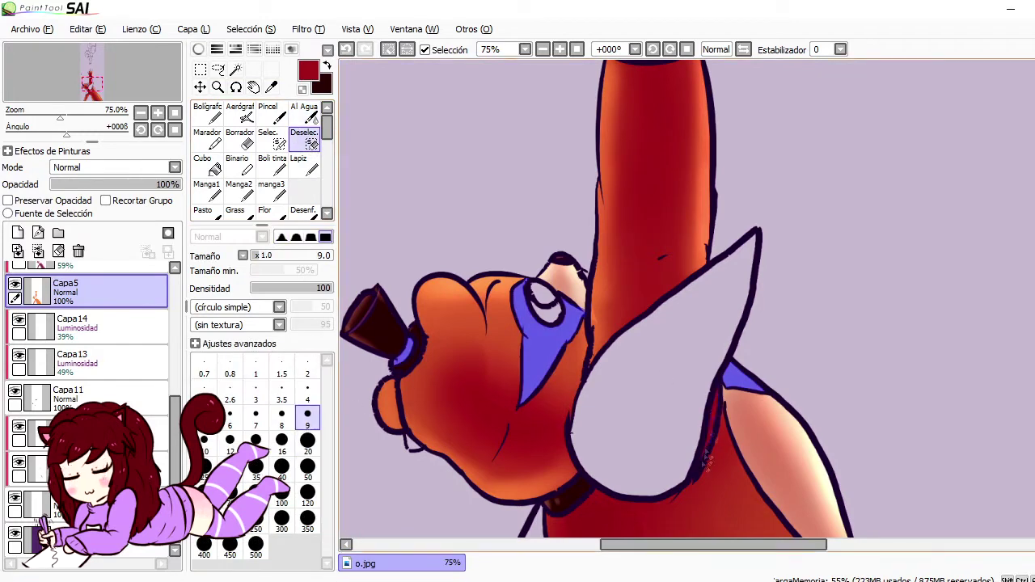
Add the nails of the raised hand to the selection on the line art layer with the magic wand
scroll(89, 340, "up", 3)
left_click(65, 347)
key("w")
scroll(639, 170, "up", 5)
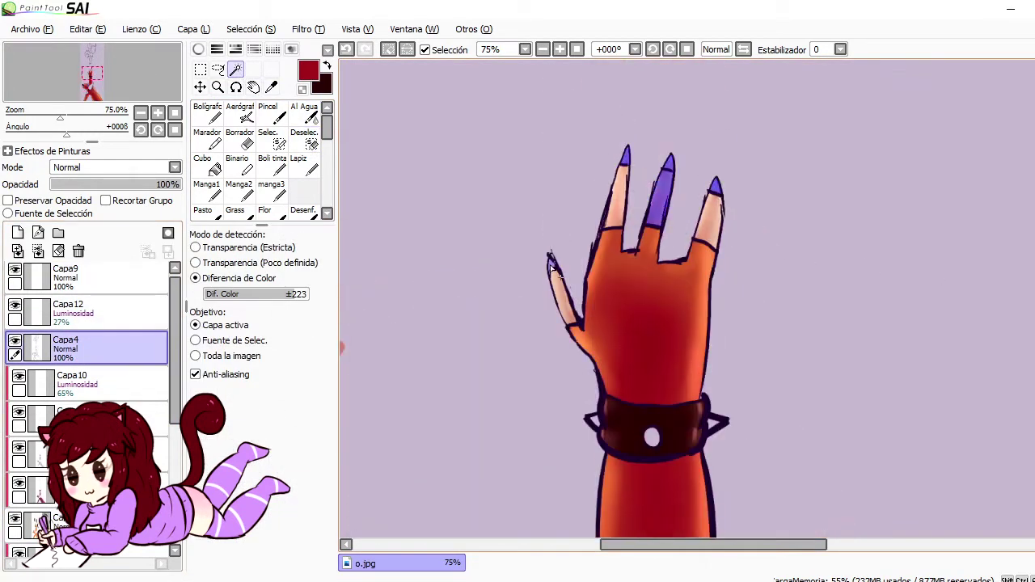
Fill the selected nails, eye mask, cone base and shoulder wedge with bright cyan on a new layer below the cream ones
scroll(88, 389, "down", 5)
left_click(198, 50)
left_click(305, 164)
left_click(285, 97)
left_click(212, 304)
left_click(659, 194)
left_click(626, 161)
left_click(716, 184)
scroll(688, 299, "down", 10)
left_click(558, 291)
left_click(739, 362)
left_click(533, 355)
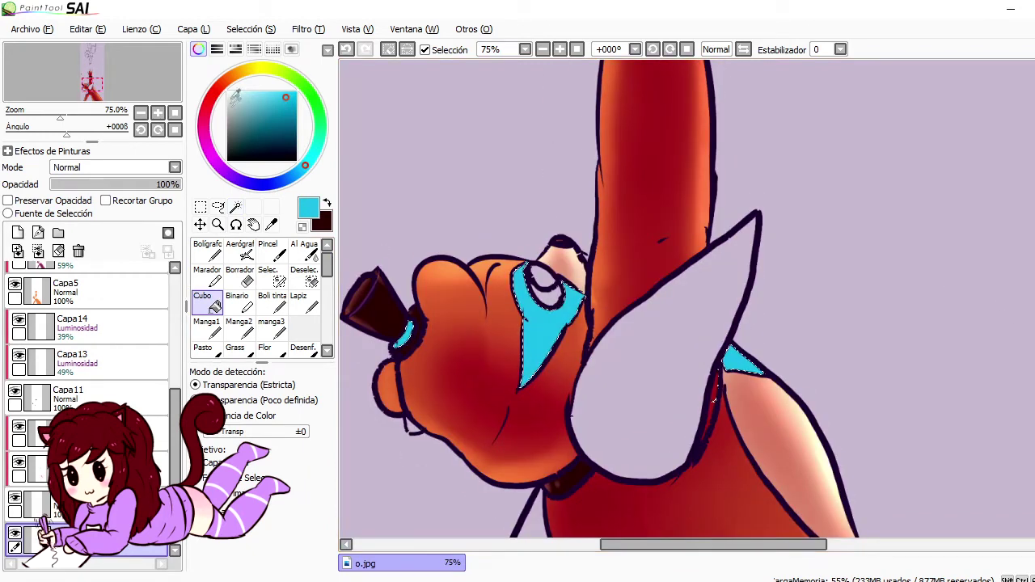
Paint a red border along the edges of the cyan eye mask with Lapiz at size 20
left_click(485, 380, "alt")
left_click(298, 304)
left_click_drag(518, 265, 530, 304)
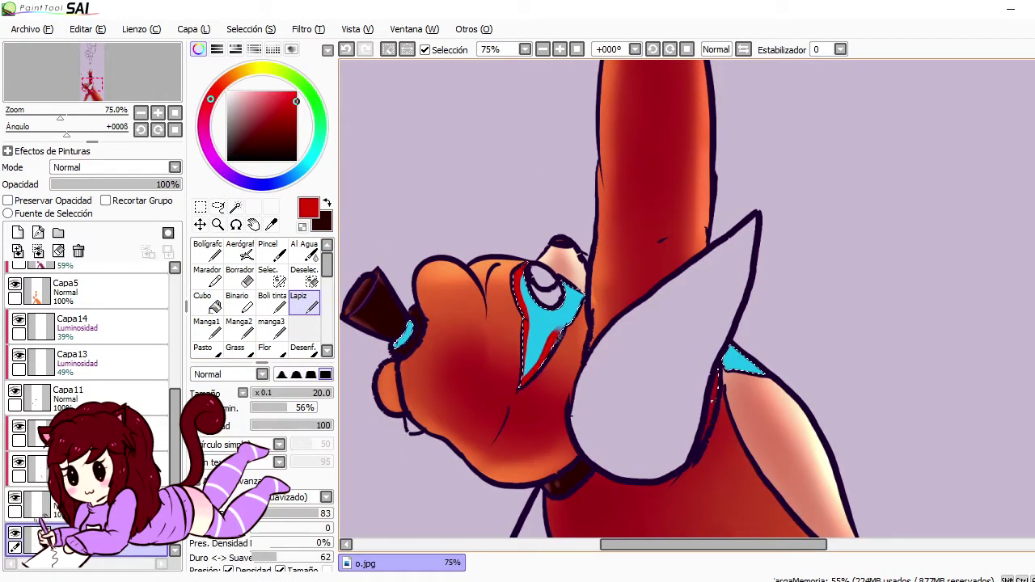
Shade the eye mask, cone base and shoulder wedge with sampled dark purple on a clipped Multiplicar layer, using Marador at size 50
scroll(688, 299, "up", 10)
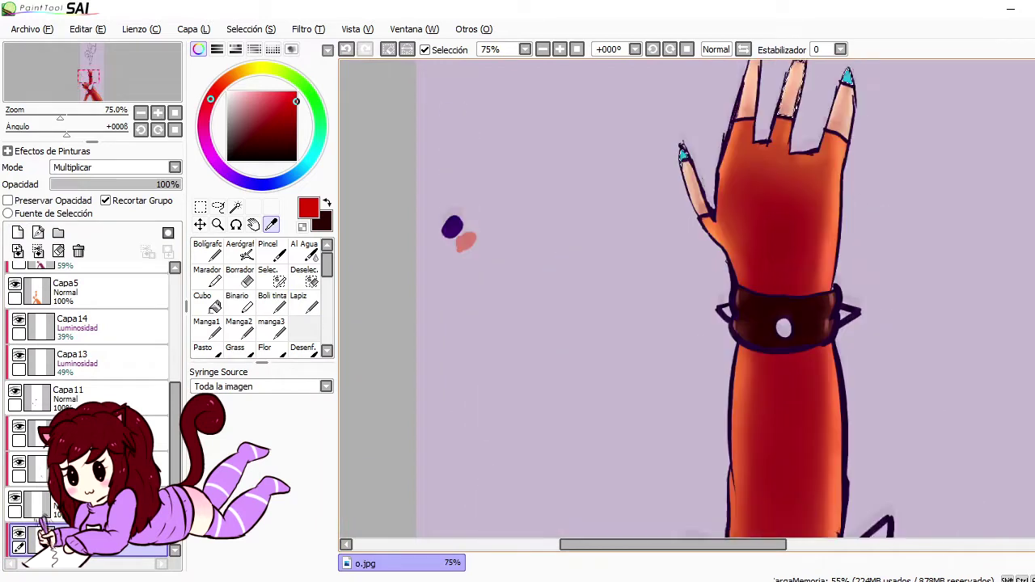
left_click(452, 227)
scroll(687, 299, "down", 10)
left_click(207, 275)
left_click(198, 50)
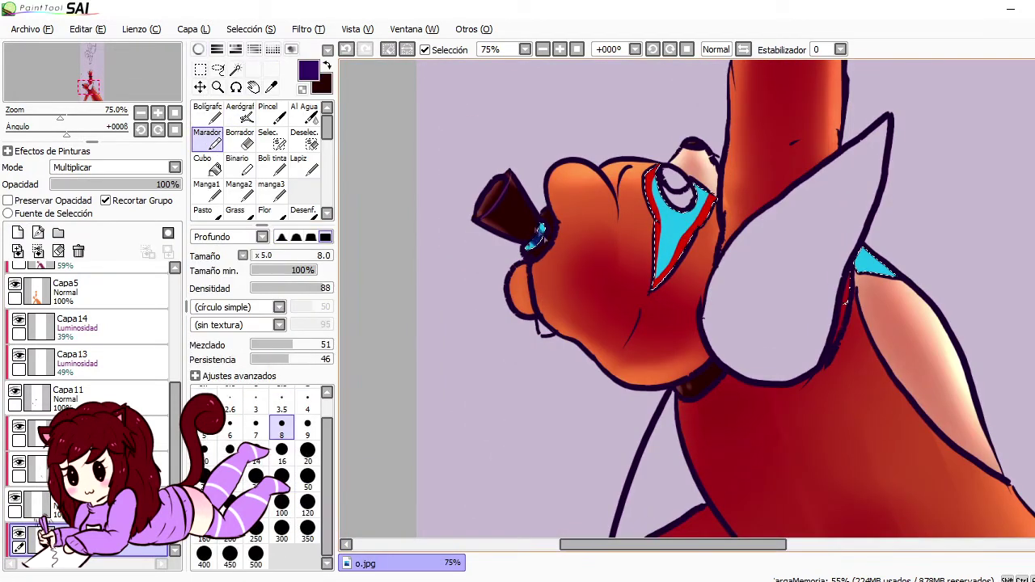
left_click(308, 476)
mouse_move(675, 182)
left_mouse_down()
mouse_move(699, 206)
mouse_move(659, 279)
left_mouse_up()
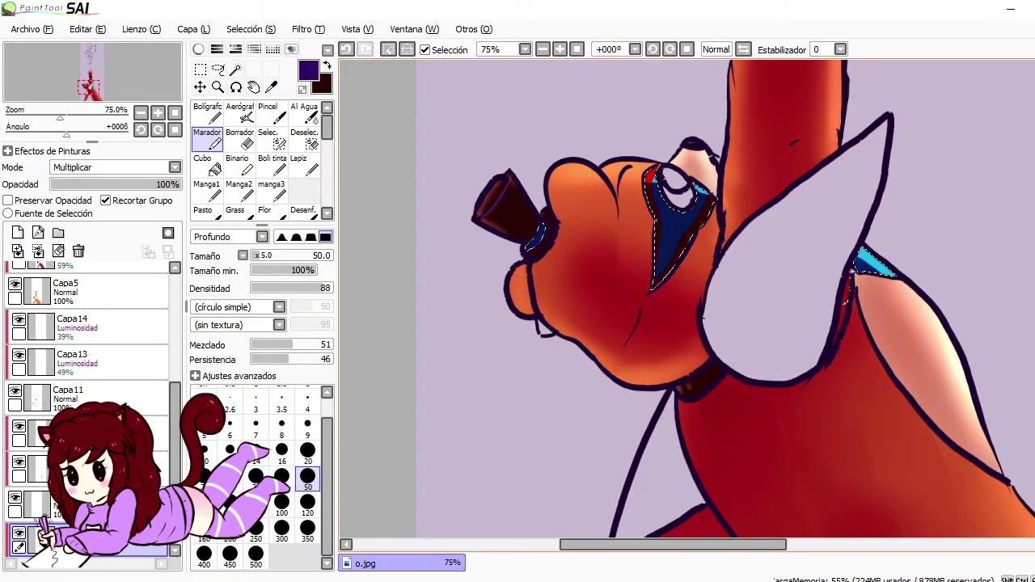
Shade the nails of the raised hand with the dark purple, blending their edges with Borrador at size 20
scroll(941, 300, "up", 10)
left_click(800, 185)
left_click(846, 208)
key("e")
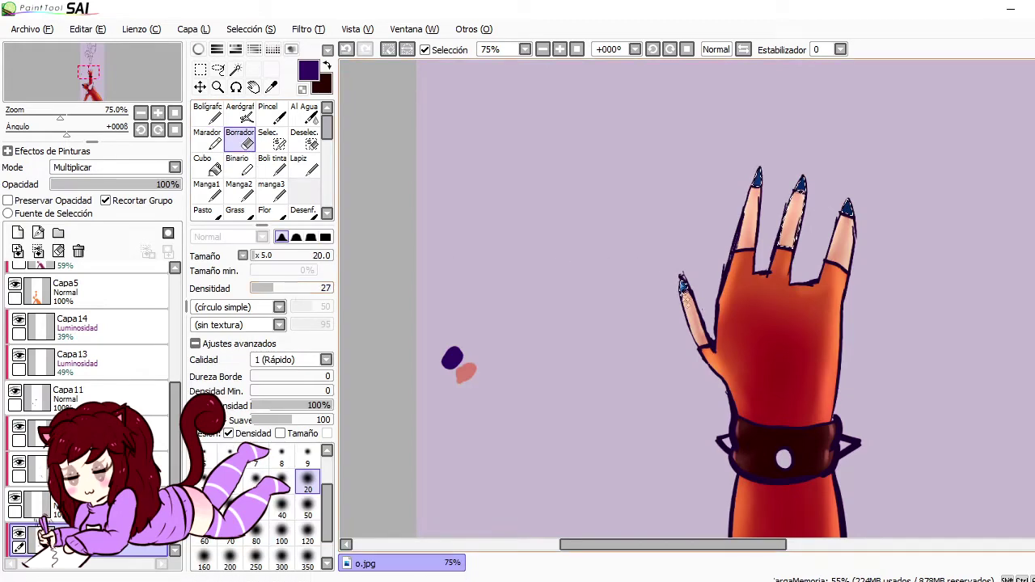
Soften the purple shading on the shoulder wedge, eye mask and cone base with Borrador and Desenf. at size 20
scroll(859, 216, "down", 10)
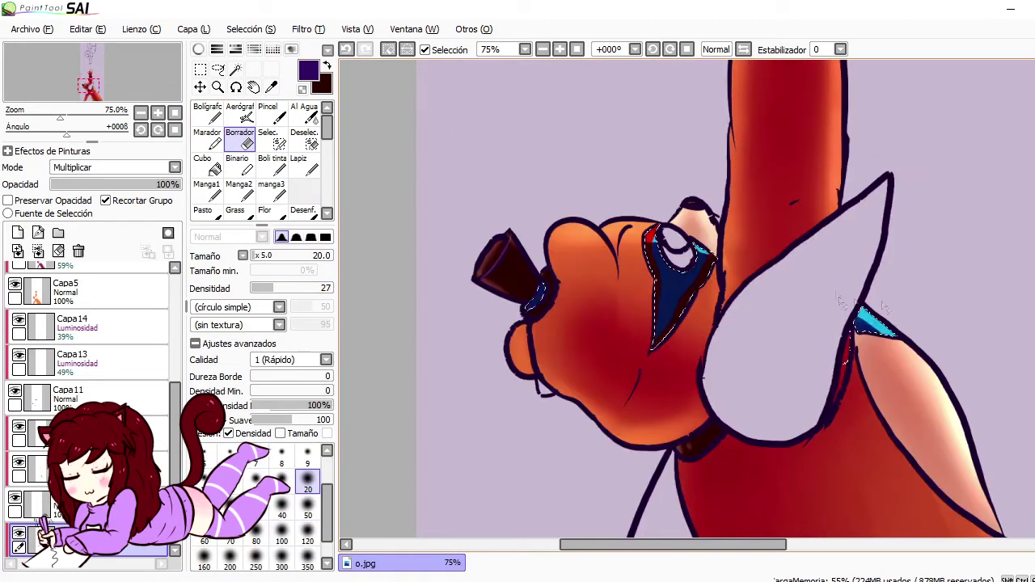
key("b")
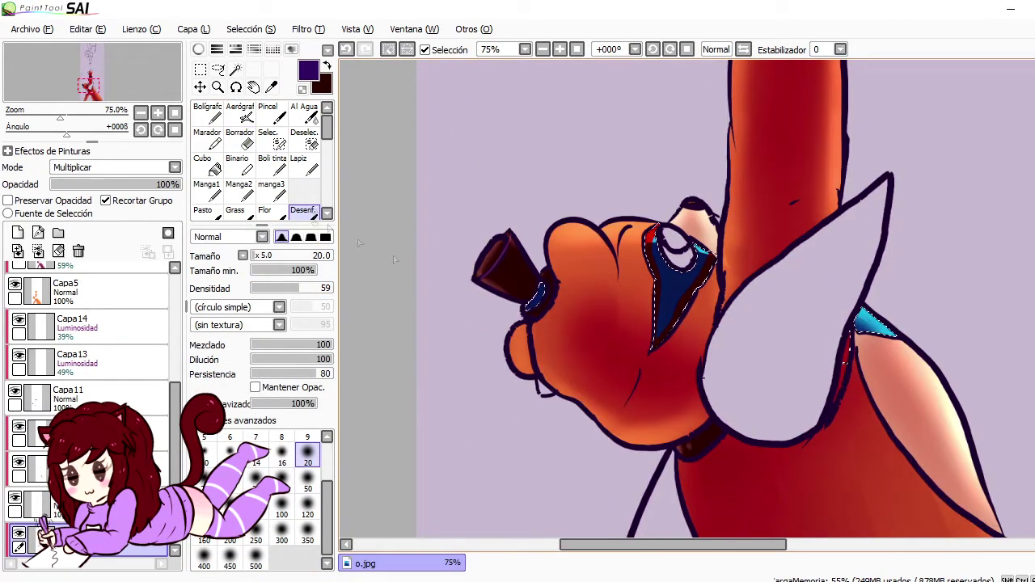
key("e")
key("b")
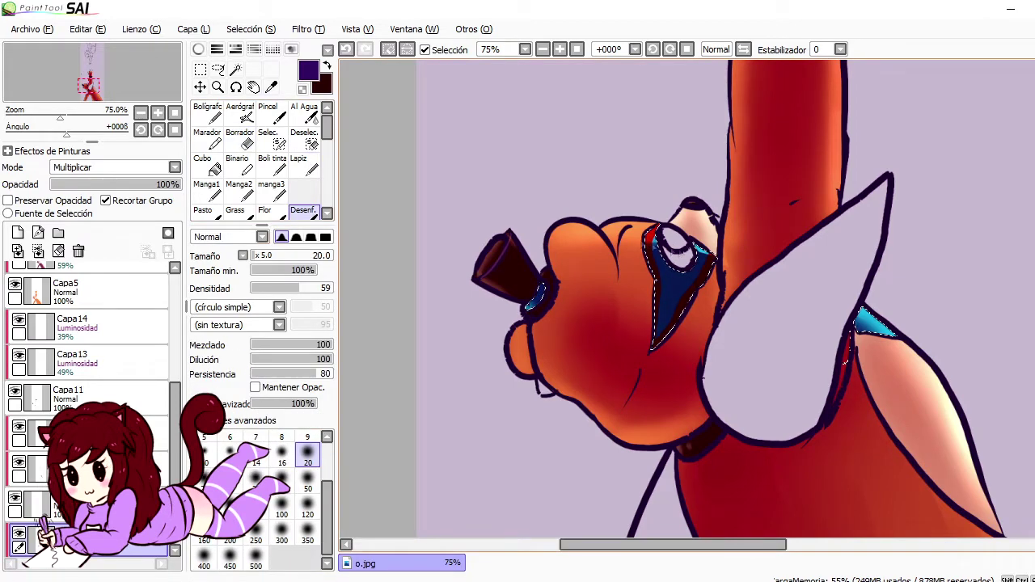
scroll(627, 317, "down", 5)
key("d")
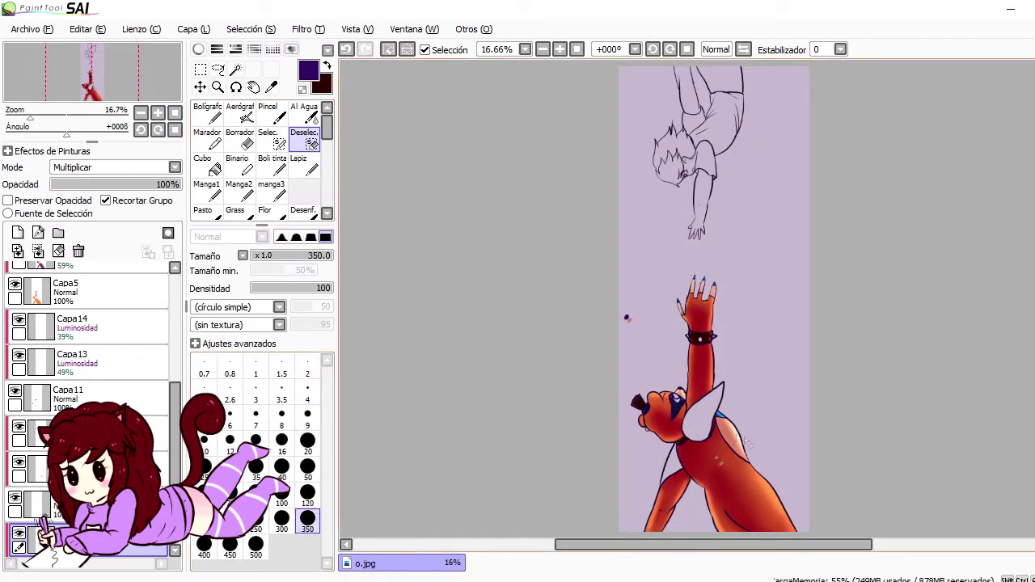
Select the raised hand's middle finger with Selec. at size 4, erase the cyan overflow by its nail with Borrador at size 9, and deselect everything
scroll(626, 318, "up", 6)
key("s")
left_click_drag(651, 184, 637, 257)
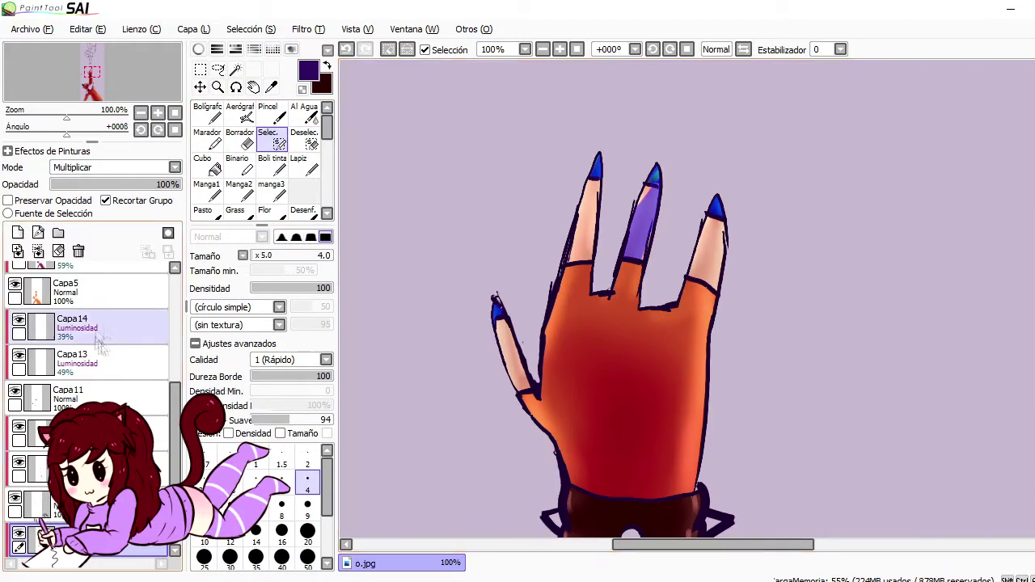
left_click(48, 505)
key("e")
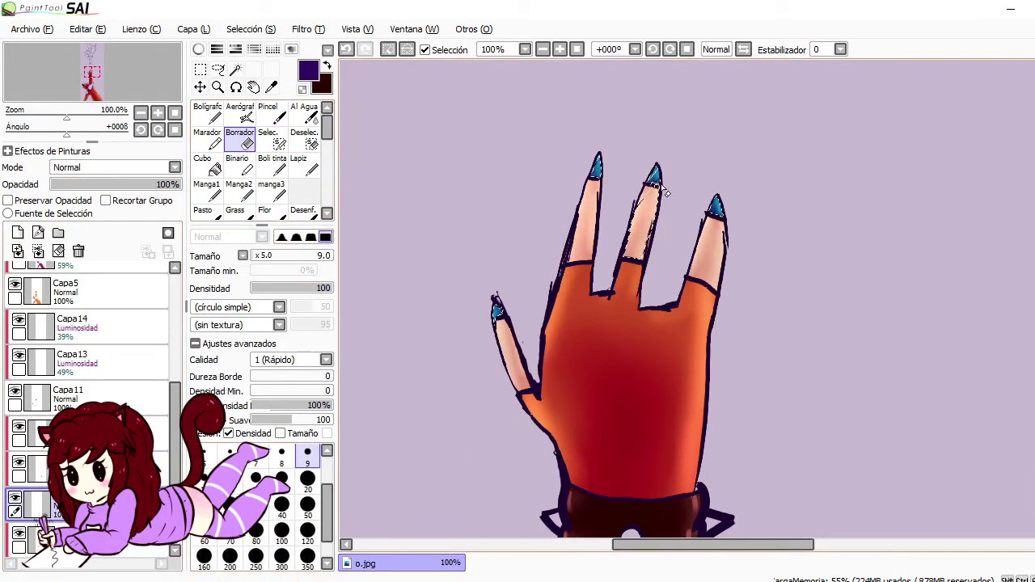
scroll(627, 317, "down", 5)
key("d")
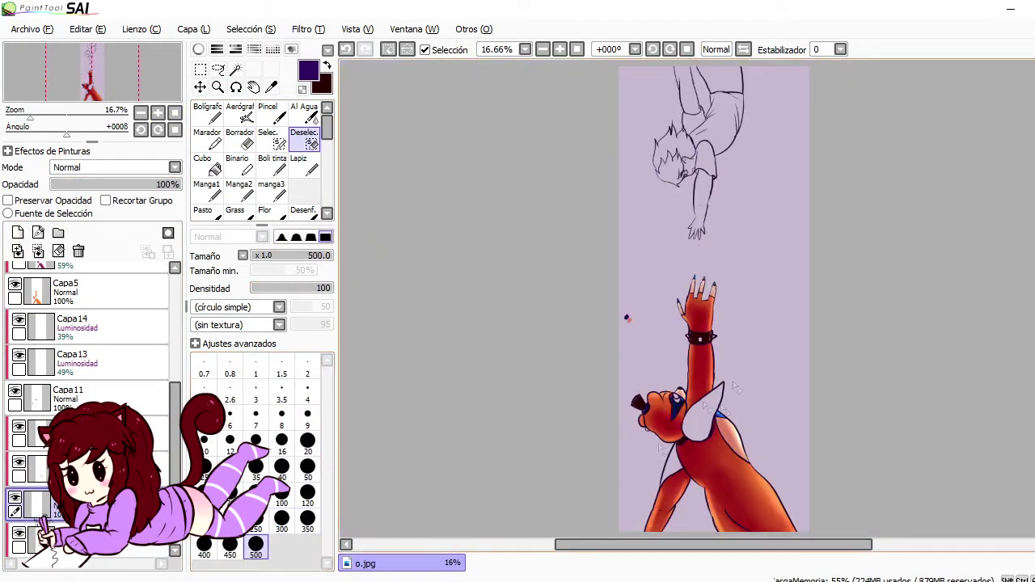
Select the large pointed shape beside the head, the small chin piece and the triangle beside the chest on Capa4 with the magic wand and Selec
scroll(627, 318, "up", 5)
key("w")
left_click(113, 363)
left_click(655, 267)
key("s")
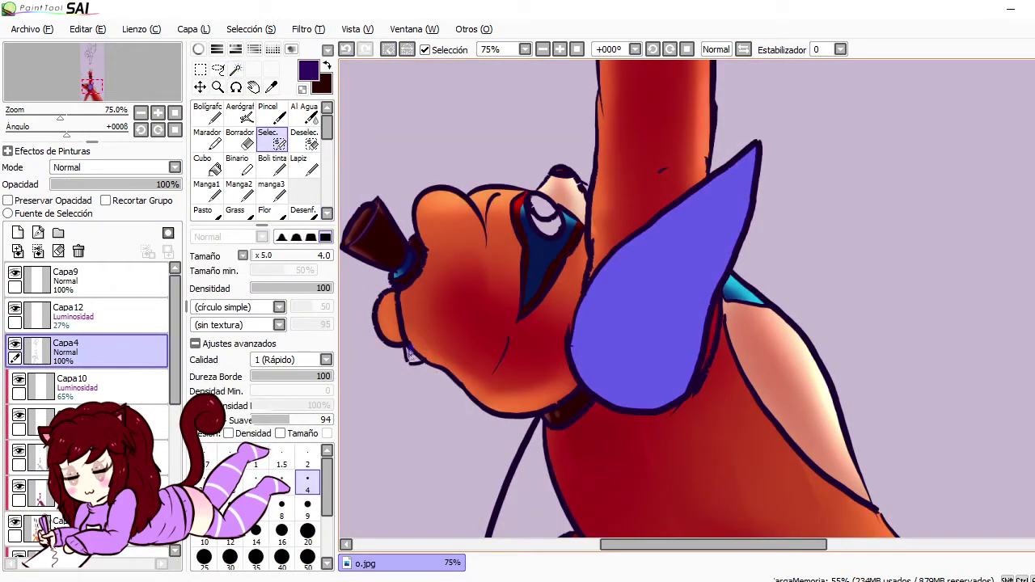
left_click(346, 49)
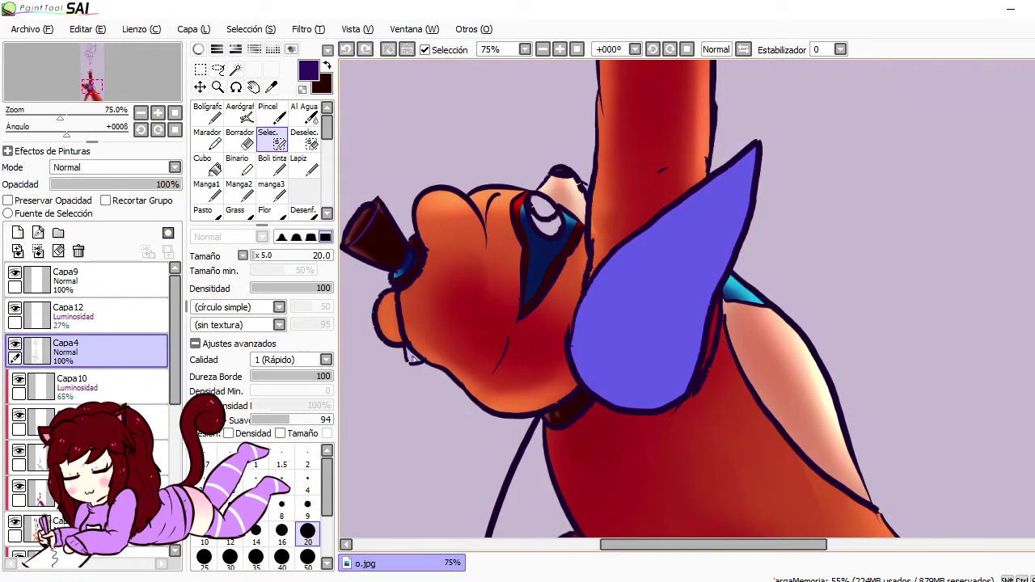
key("w")
Fill the selected areas with red sampled from the eye mask border on a new layer at the bottom of the stack
key("alt")
scroll(491, 189, "up", 1)
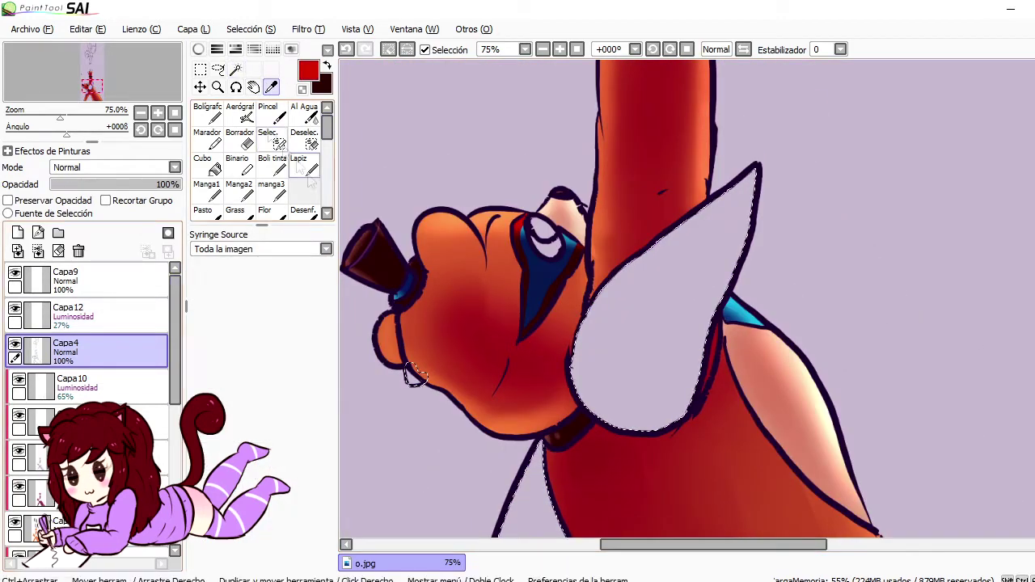
scroll(89, 364, "down", 5)
key("g")
left_click(662, 323)
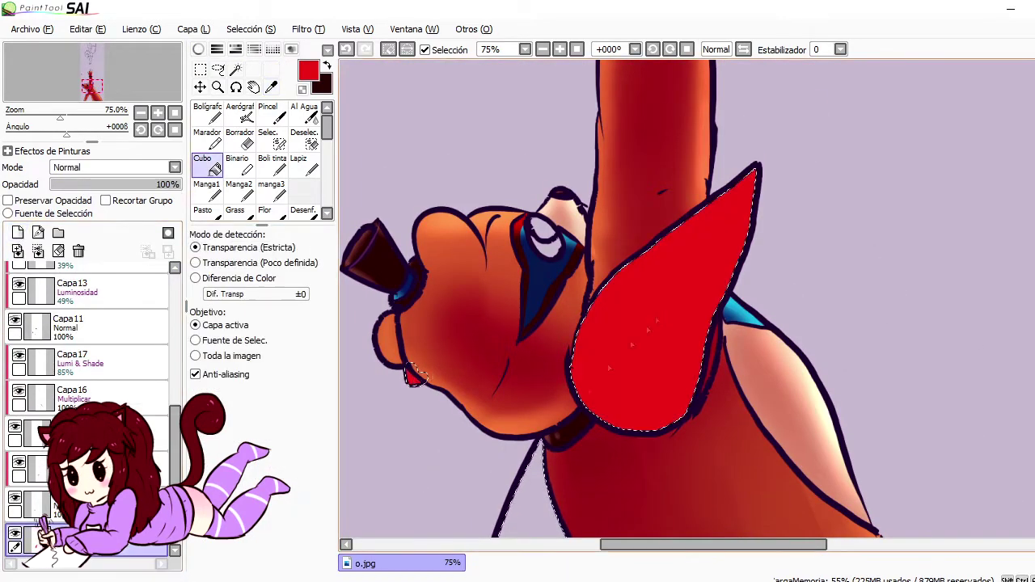
Shade the red shapes with sampled dark purple on a clipped Lumi & Shade layer using Aerógrafo and Marador, softening with Borrador at 120 and Desenf. at 50
key("minus")
key("minus")
left_click(539, 110, "alt")
left_click(246, 115)
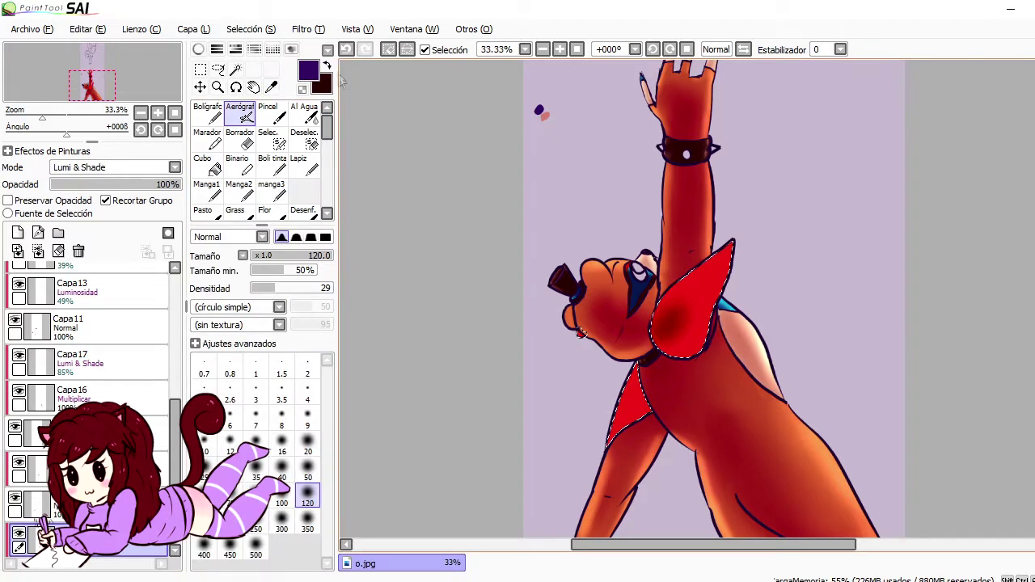
left_click(207, 138)
left_click_drag(711, 259, 622, 437)
key("e")
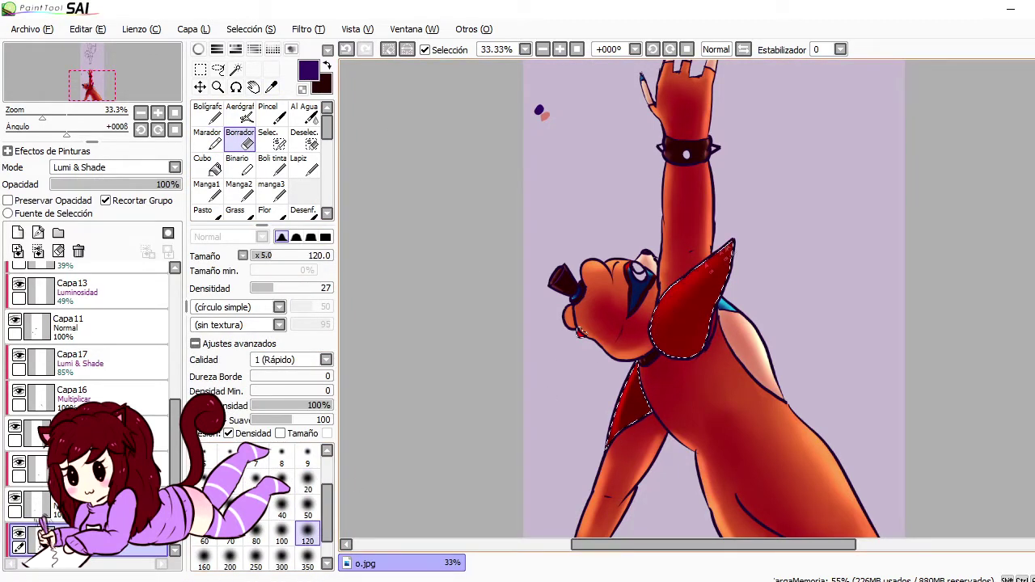
left_click(303, 212)
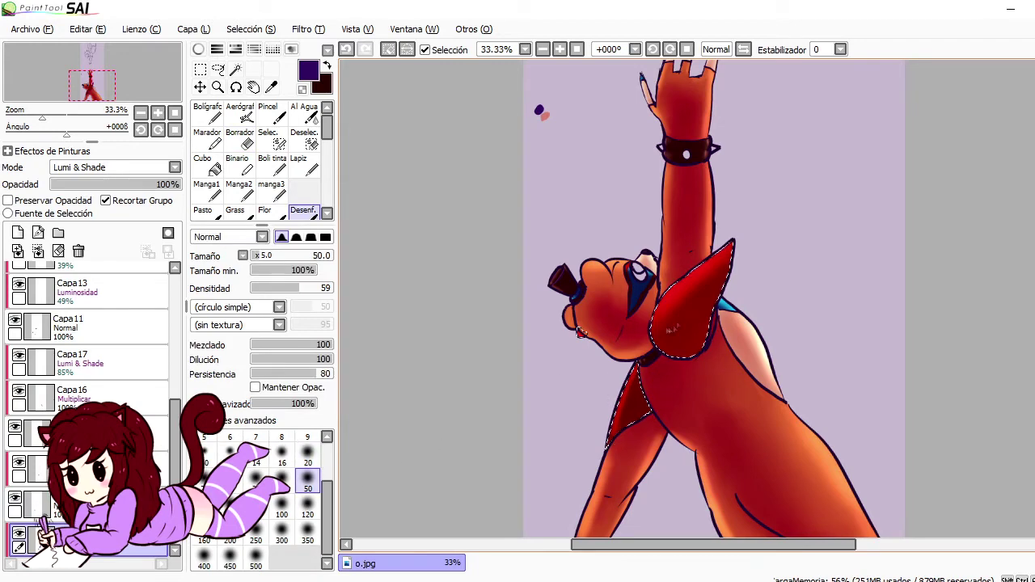
Paint sampled salmon highlights on the red shapes on a clipped Luminosidad layer with Marador at size 9, blend with Desenf., and deselect
left_click(158, 112)
left_click(239, 113)
left_click(114, 167)
left_click(81, 219)
key("b")
left_click(511, 349, "alt")
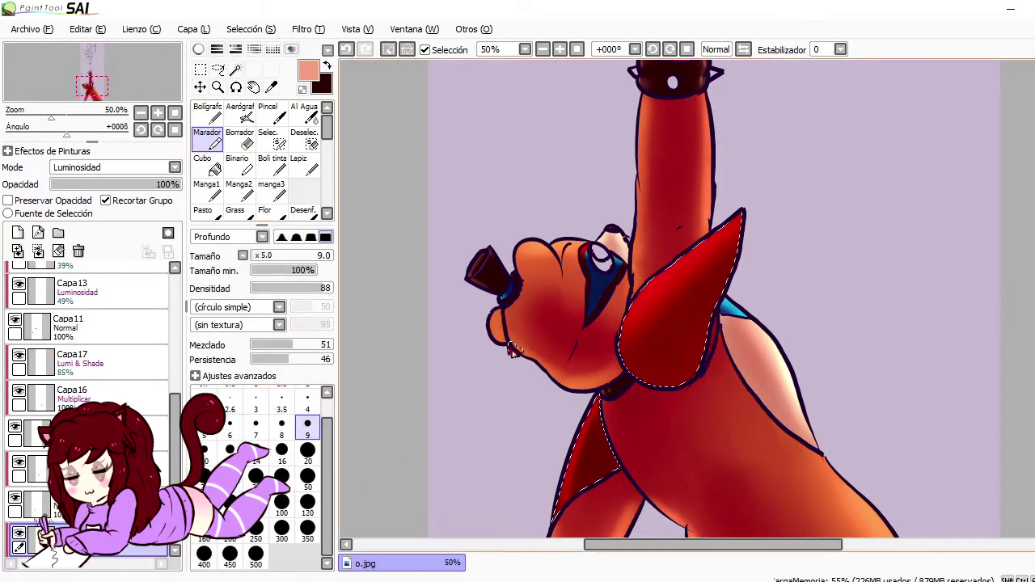
key("e")
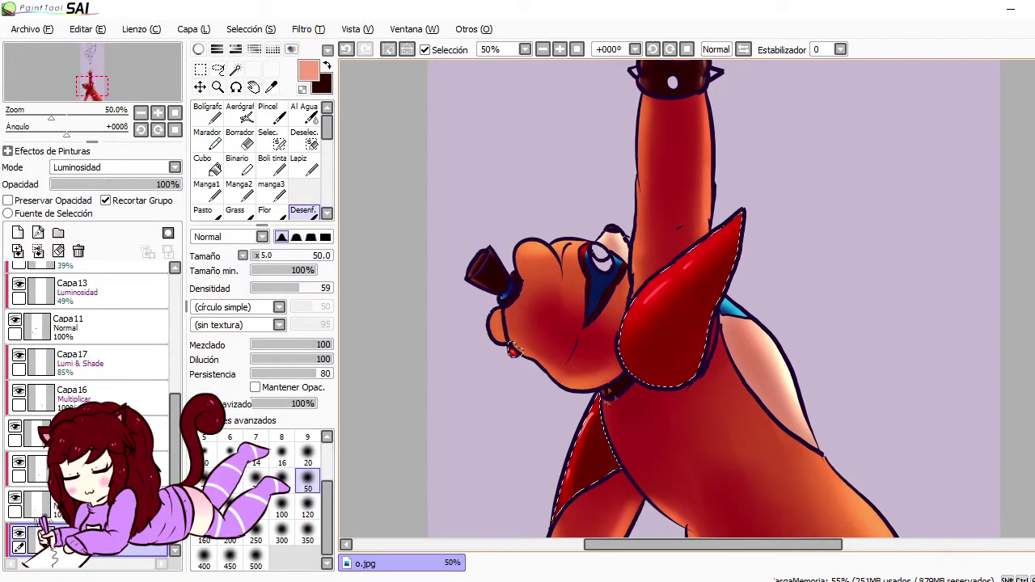
key("d")
Select the bracelet's spikes and centre stud with Selec. at size 9 and fill them with white on a new bottom layer
scroll(557, 312, "down", 3)
scroll(556, 312, "up", 5)
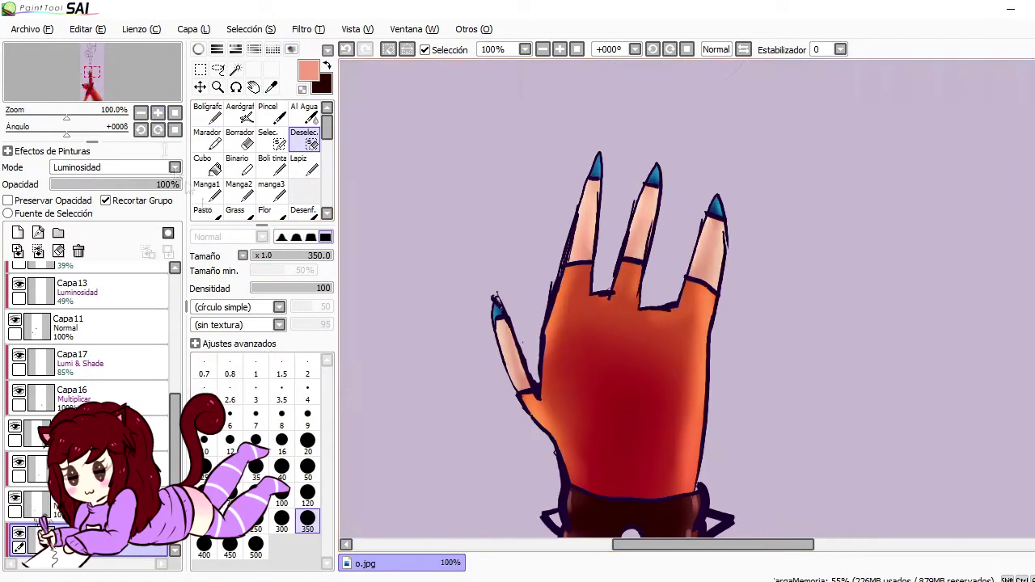
scroll(679, 307, "down", 3)
key("s")
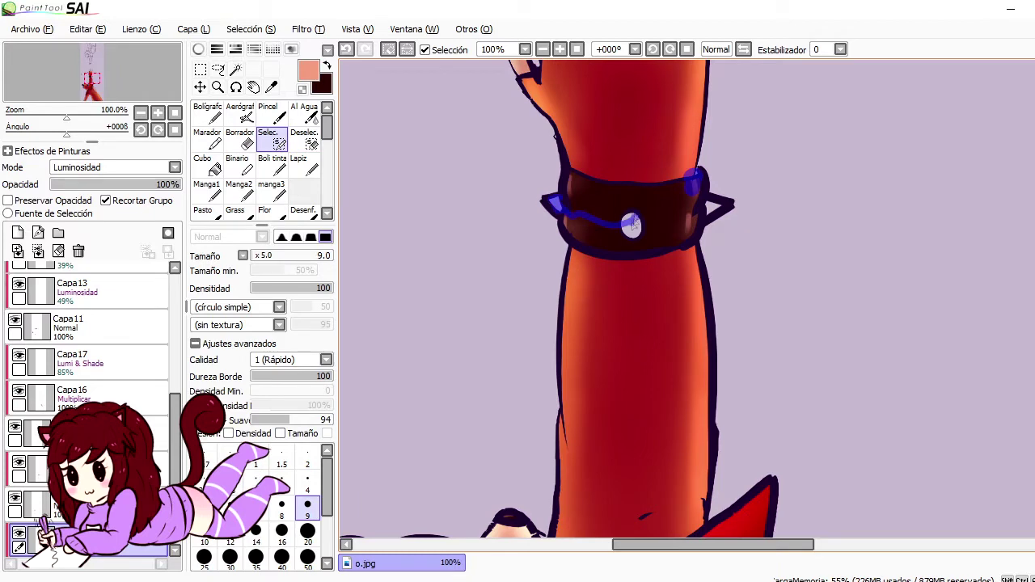
key("x")
key("g")
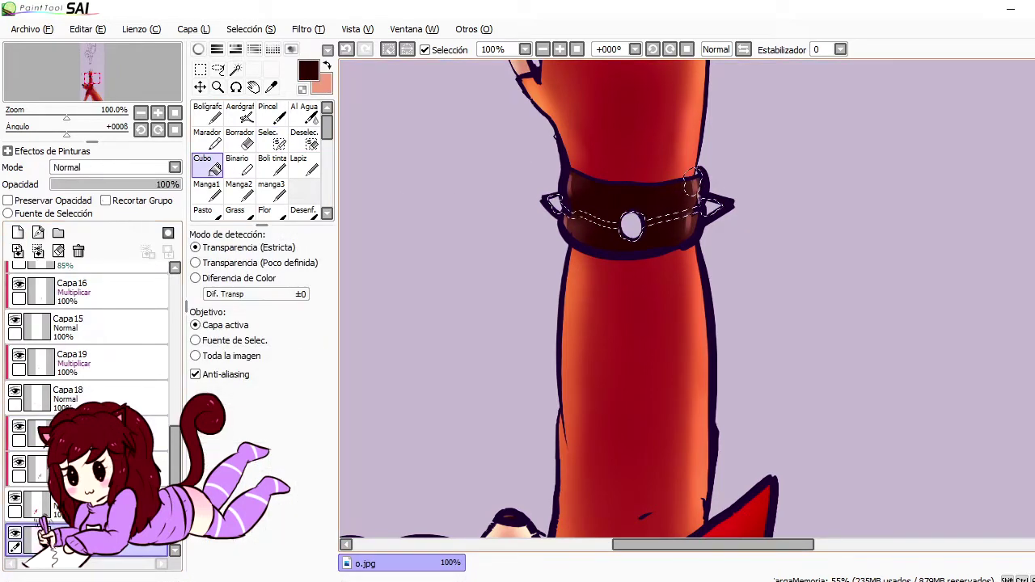
key("ctrl+d")
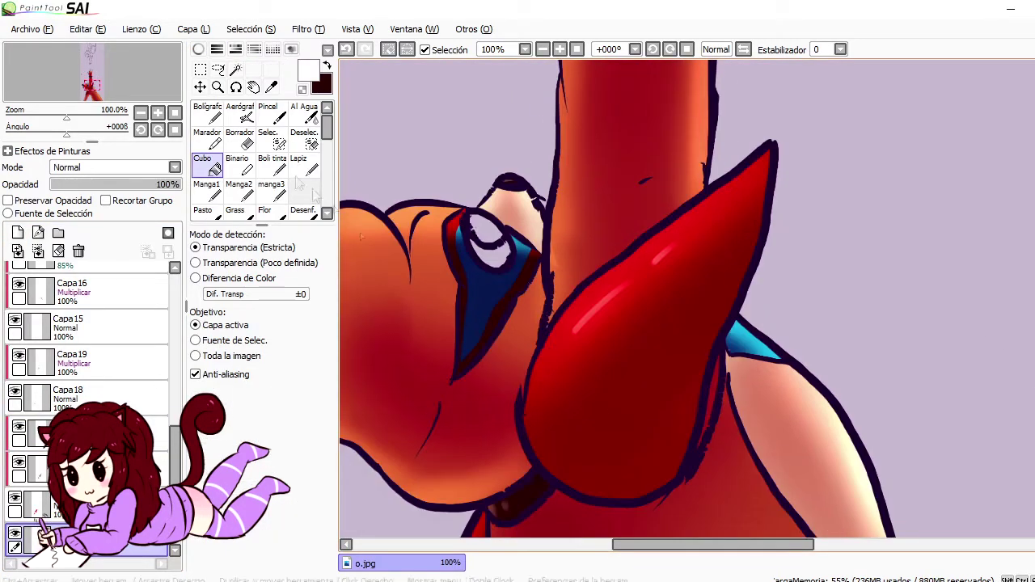
Select the lower figure's eye with Selec. and fill it with white on the same layer
scroll(502, 351, "down", 4)
key("s")
left_click_drag(475, 228, 501, 258)
key("g")
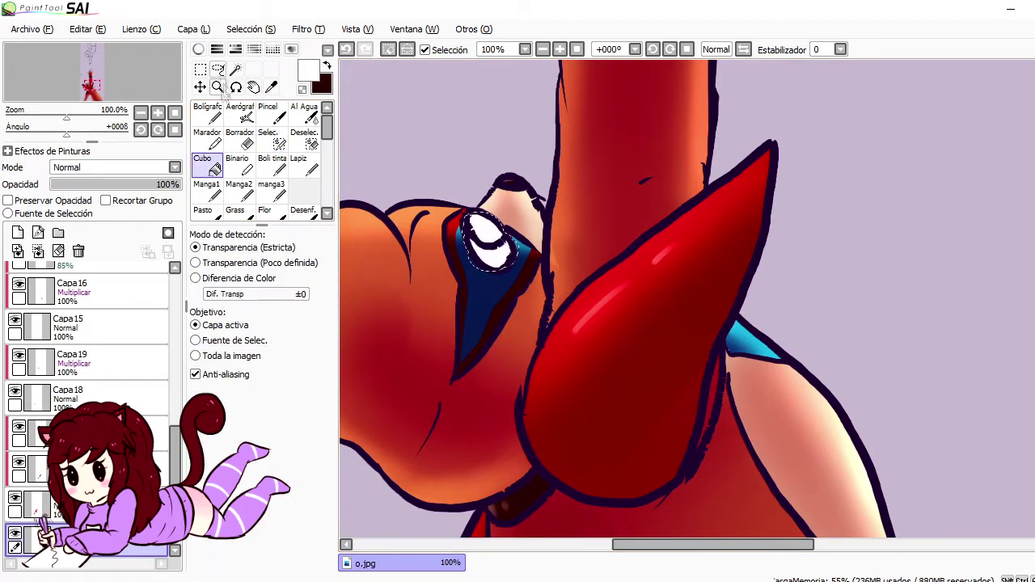
Paint a bright blue iris in the white eye with Boli tinta at size 9
left_click(198, 49)
left_click(261, 91)
left_click(280, 182)
left_click(275, 182)
key("n")
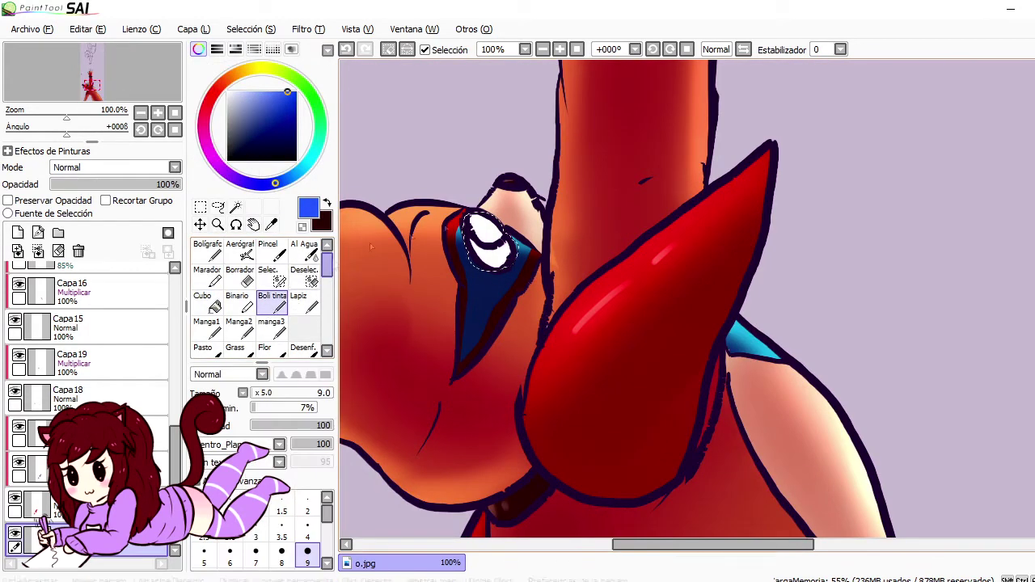
left_click_drag(473, 224, 490, 236)
key("x")
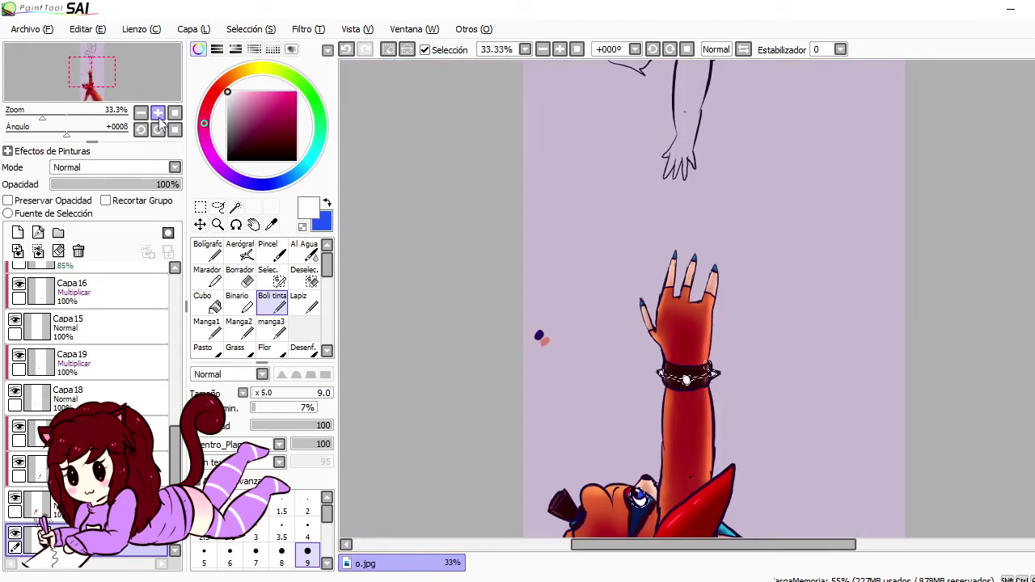
scroll(687, 299, "up", 1)
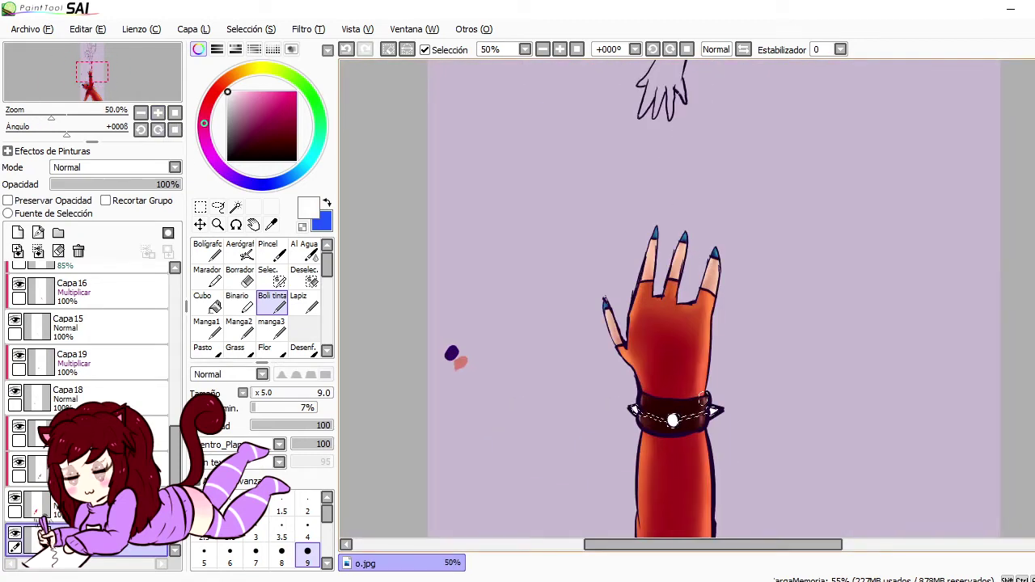
scroll(687, 299, "down", 3)
left_click(602, 352)
Shade the eye with sampled dark purple on a clipped Lumi & Shade layer using Aerógrafo, and blend it with Desenf. at size 20
key("v")
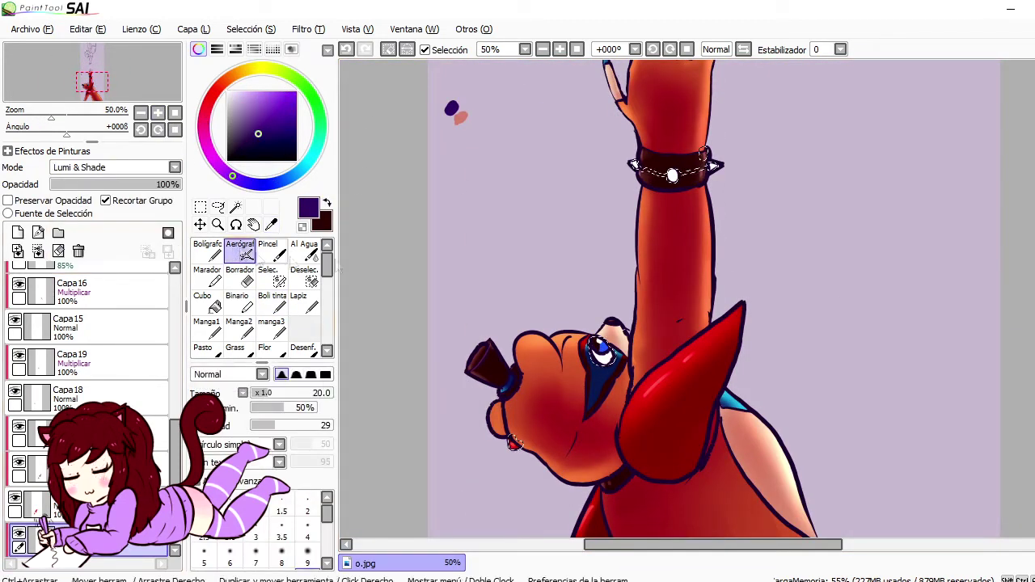
left_click(308, 28)
left_click(340, 47)
left_click(318, 474)
left_click(303, 347)
left_click(198, 49)
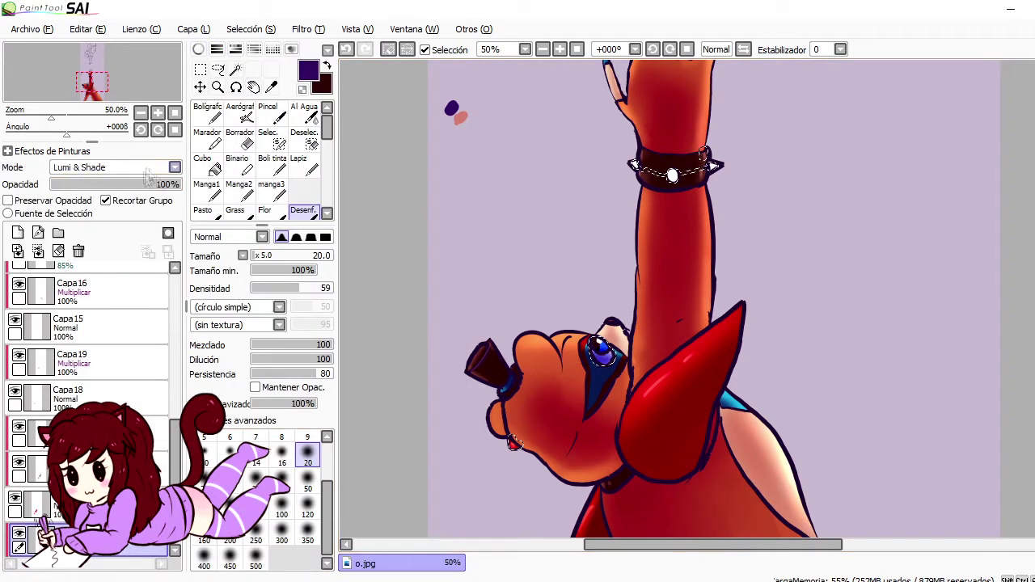
Mark the upper figure's fingers and the gaps in the arm outline as selected on Capa4 with Selec. at size 9
key("v")
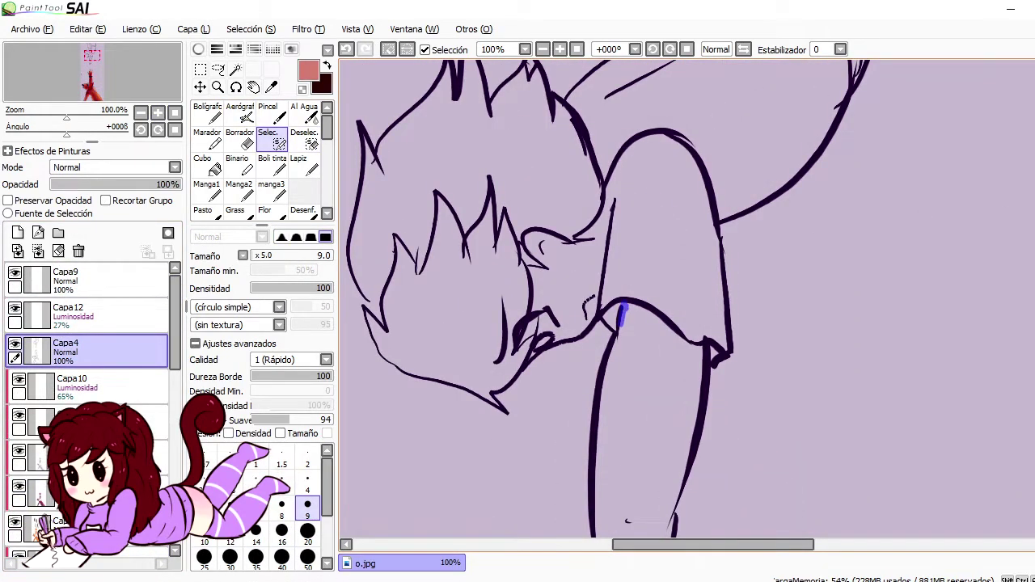
scroll(623, 317, "down", 5)
left_click_drag(577, 343, 568, 365)
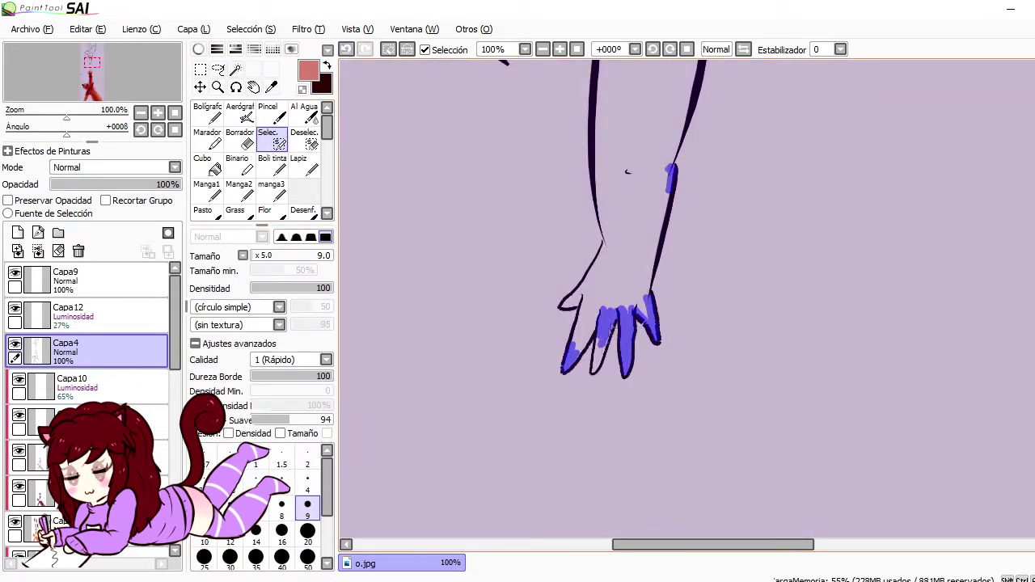
scroll(627, 172, "up", 2)
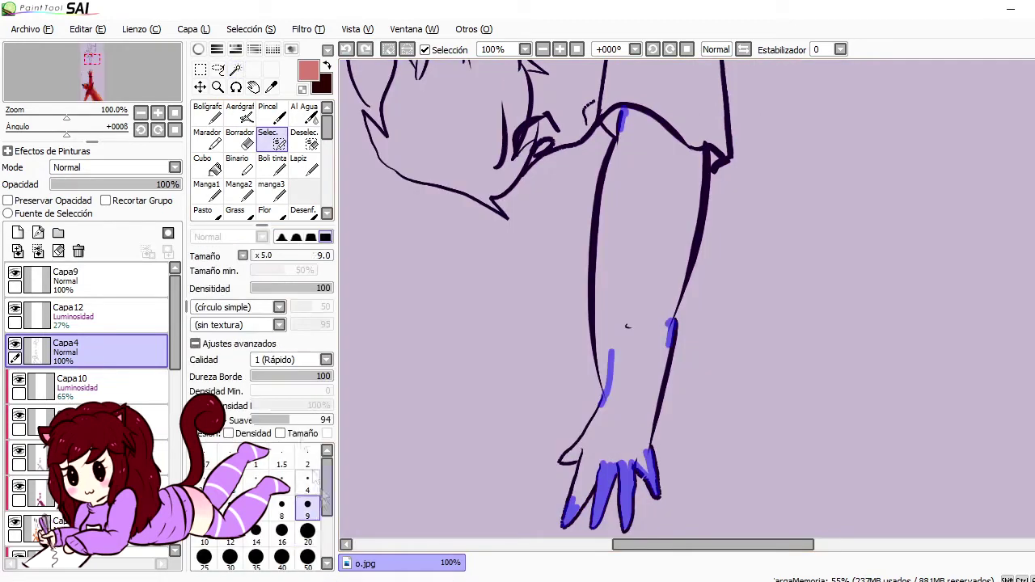
Paint the selection over the inside of the upper figure's forearm with Selec. at size 50
key("bracketright")
key("bracketright")
key("bracketright")
key("bracketright")
key("bracketright")
left_click_drag(608, 380, 624, 329)
key("ctrl+z")
key("bracketright")
key("bracketright")
key("bracketright")
key("bracketright")
key("bracketright")
mouse_move(657, 198)
left_mouse_down()
mouse_move(618, 368)
mouse_move(625, 380)
mouse_move(651, 187)
mouse_move(635, 146)
mouse_move(617, 284)
left_mouse_up()
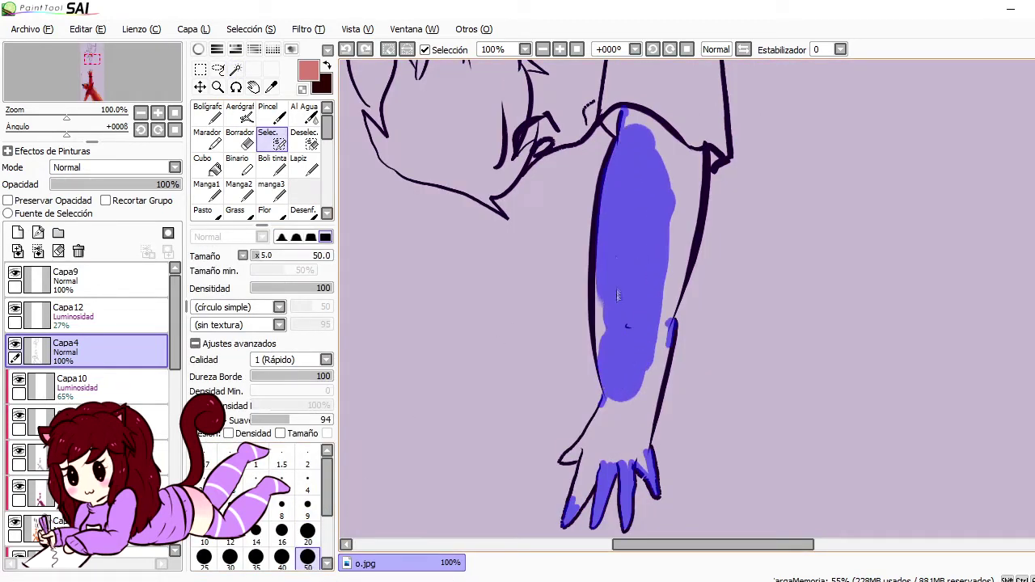
Close the thumb outline with Selec. at size 9 and add the rest of the arm and hand to the selection with the magic wand
key("bracketleft")
key("bracketleft")
key("bracketleft")
key("bracketleft")
key("bracketleft")
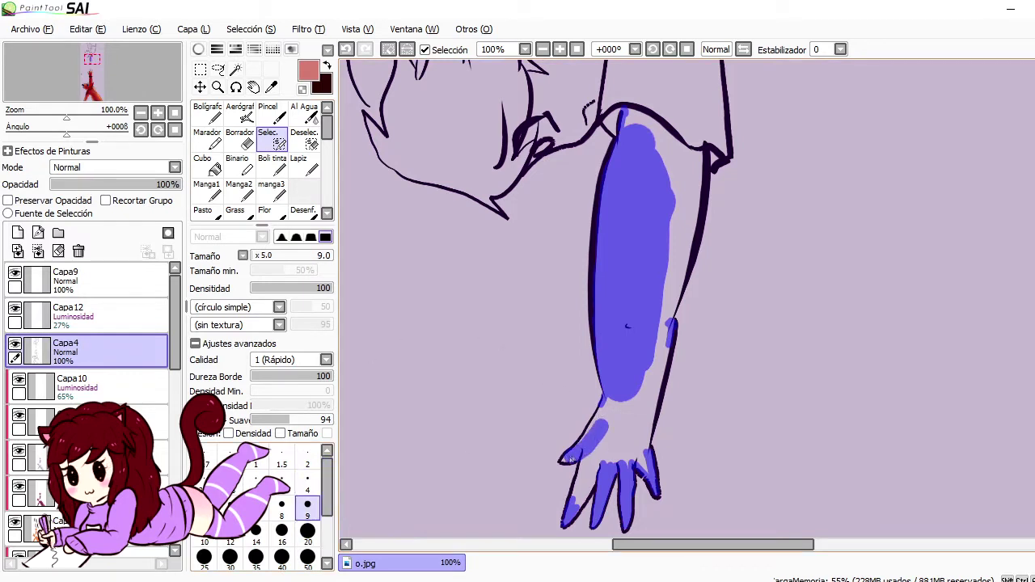
key("w")
left_click(632, 417)
key("w")
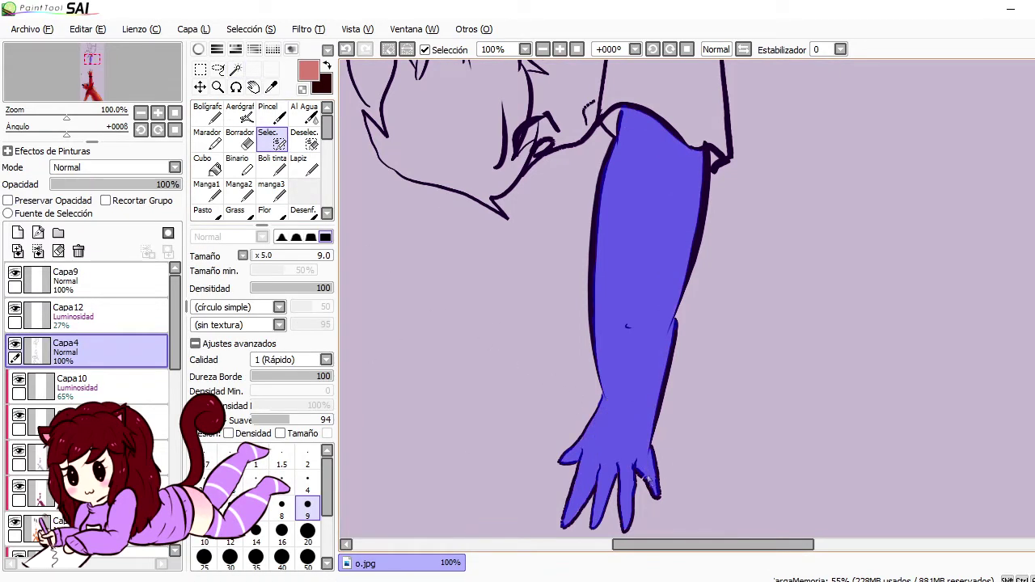
Close the outline gaps around the upper figure's face with Selec. at sizes 9 and 4, and select the face with the magic wand
left_click(307, 486)
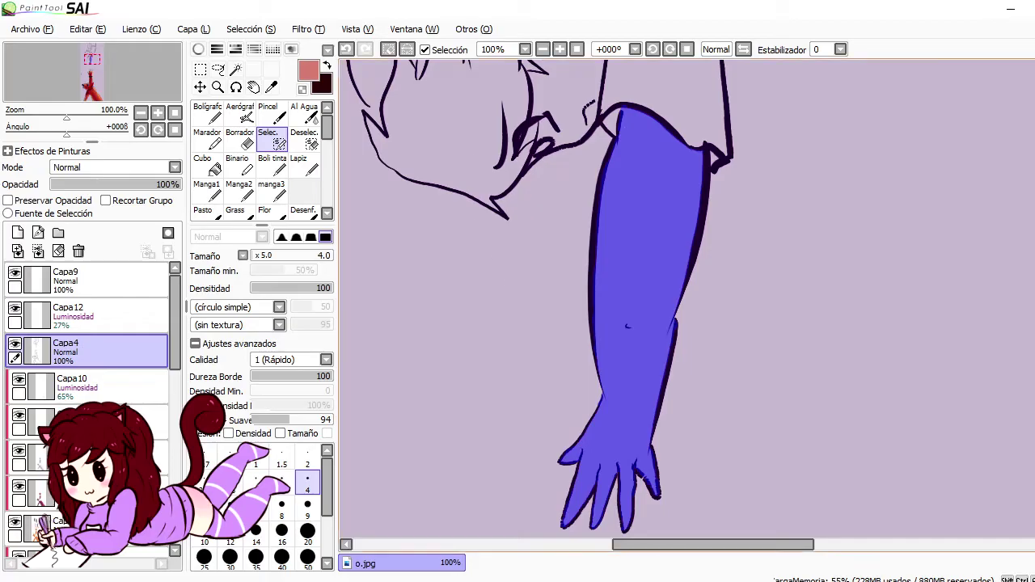
scroll(441, 341, "up", 1)
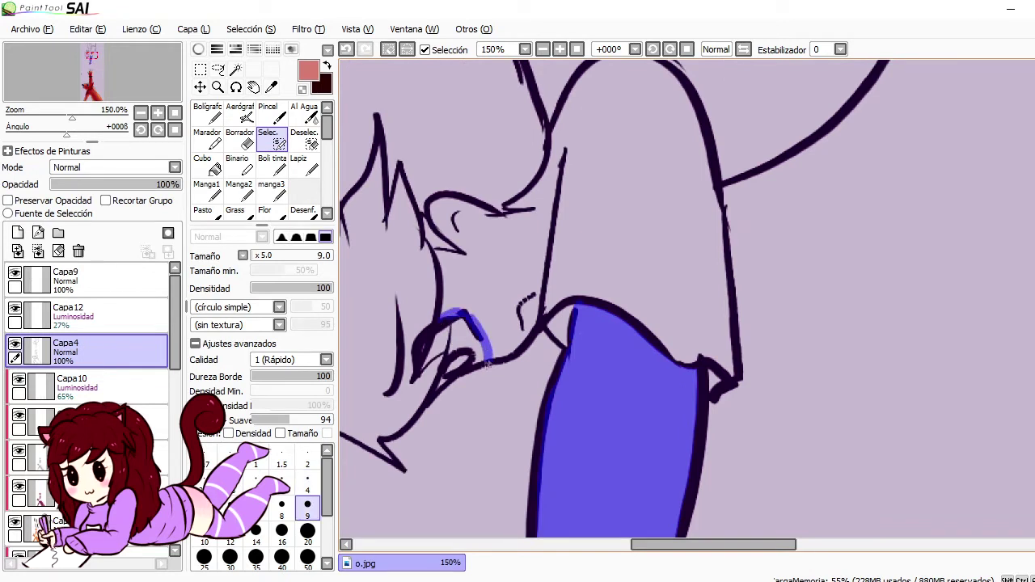
key("bracketleft")
key("bracketleft")
key("bracketleft")
key("bracketleft")
key("bracketleft")
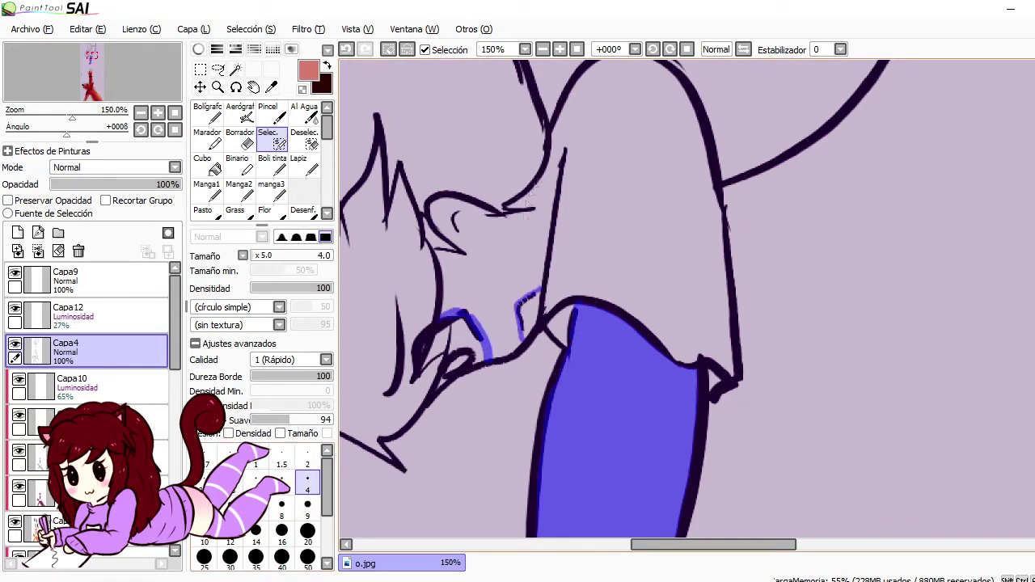
key("w")
left_click(553, 169)
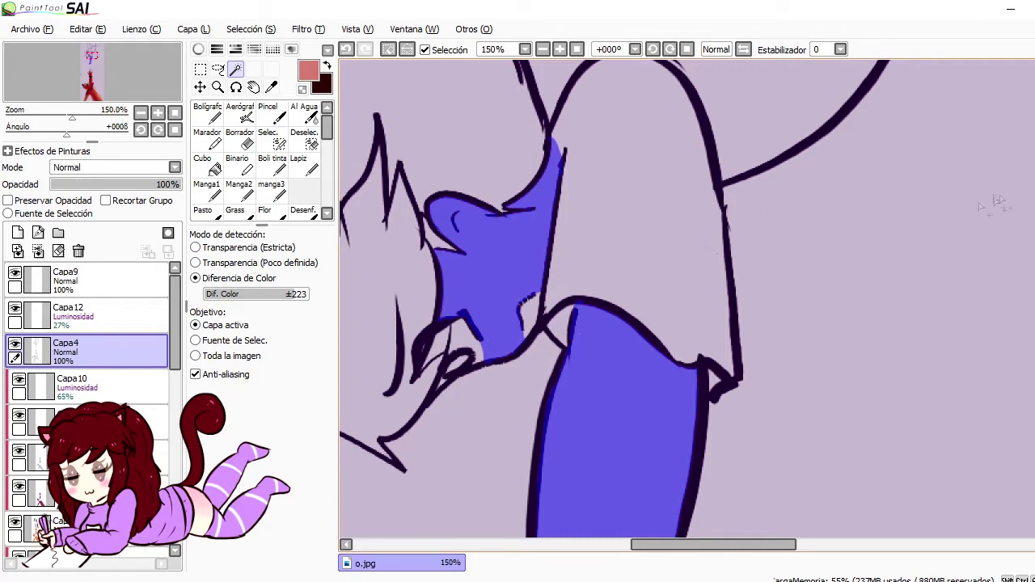
Close the gaps in the outline of the arm at the canvas's upper edge with Selec. and add that arm with the magic wand
scroll(554, 170, "up", 5)
key("s")
left_click_drag(522, 363, 540, 403)
key("w")
left_click(450, 294)
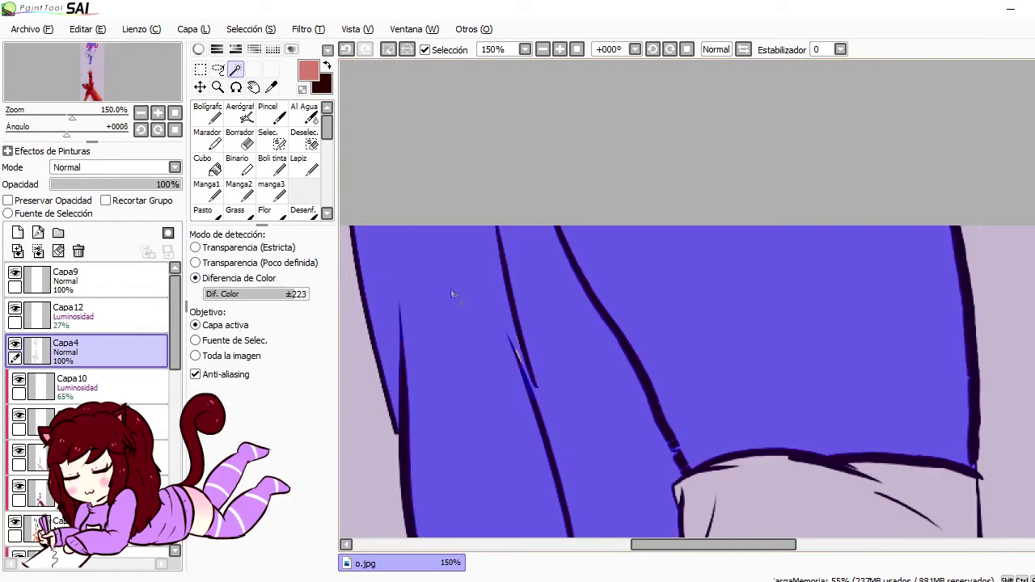
key("ctrl+z")
scroll(704, 302, "down", 1)
key("s")
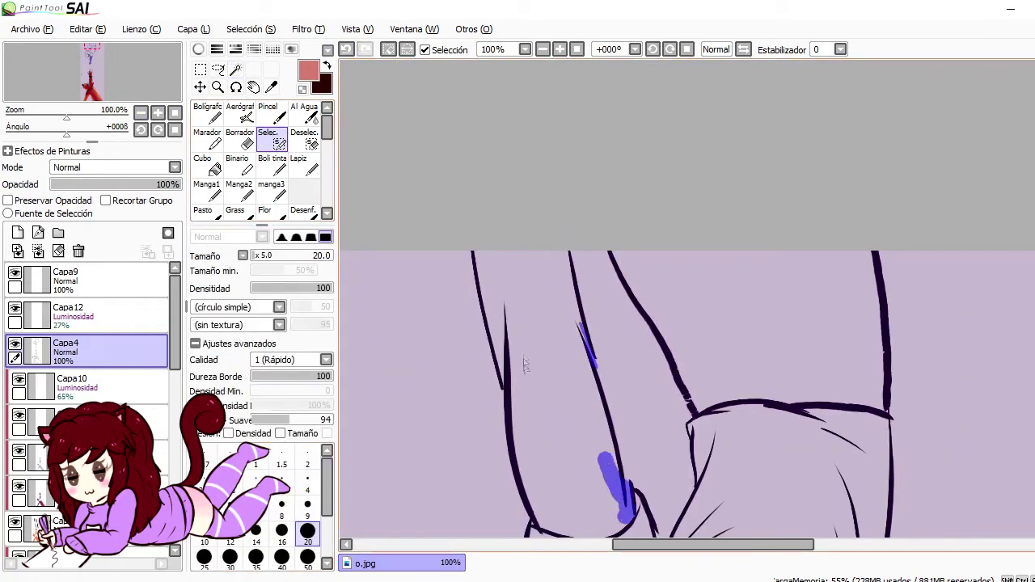
key("w")
left_click(527, 476)
key("s")
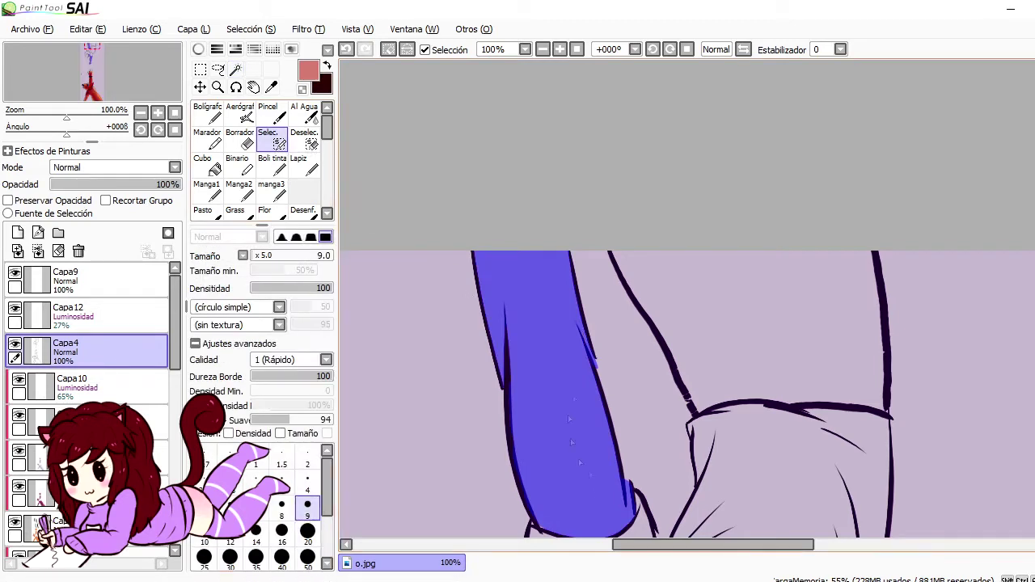
Fill the selected face and arms of the upper figure with light peach on a new bottom layer using Cubo
scroll(542, 530, "down", 2)
scroll(687, 324, "up", 1)
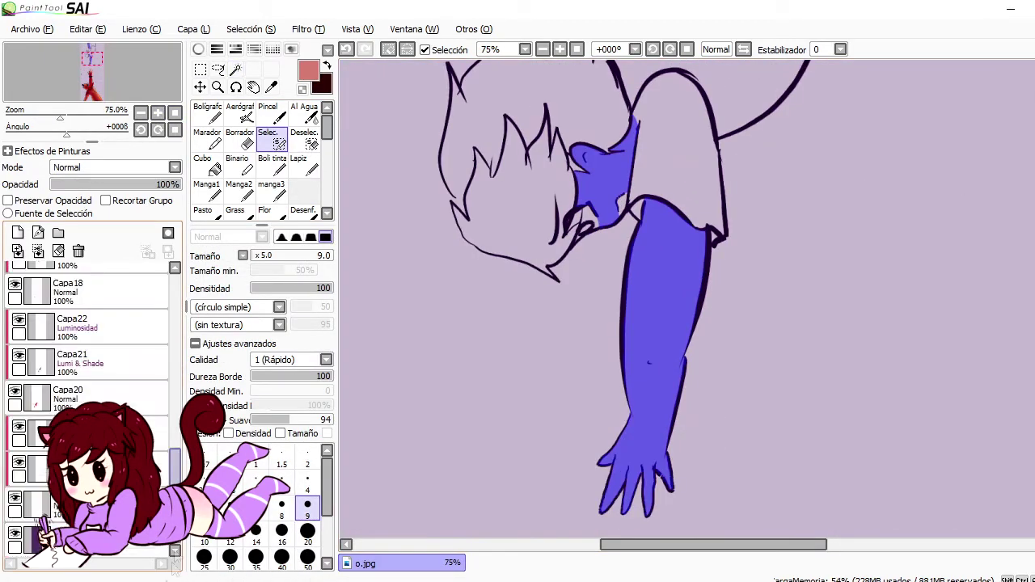
left_click(230, 78)
left_click(265, 91)
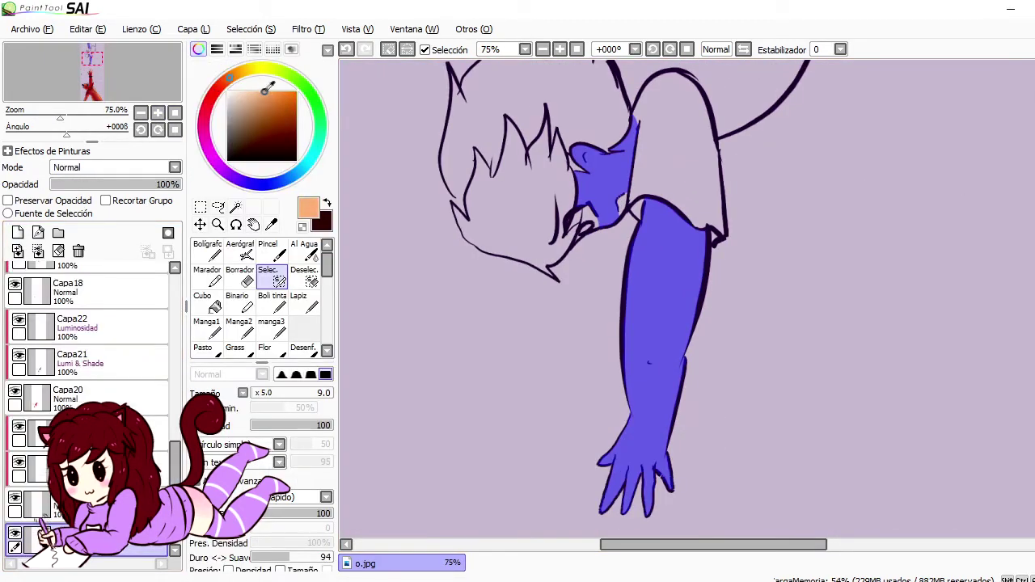
left_click(206, 300)
left_click(655, 323)
left_click(308, 29)
left_click(340, 48)
left_click(317, 473)
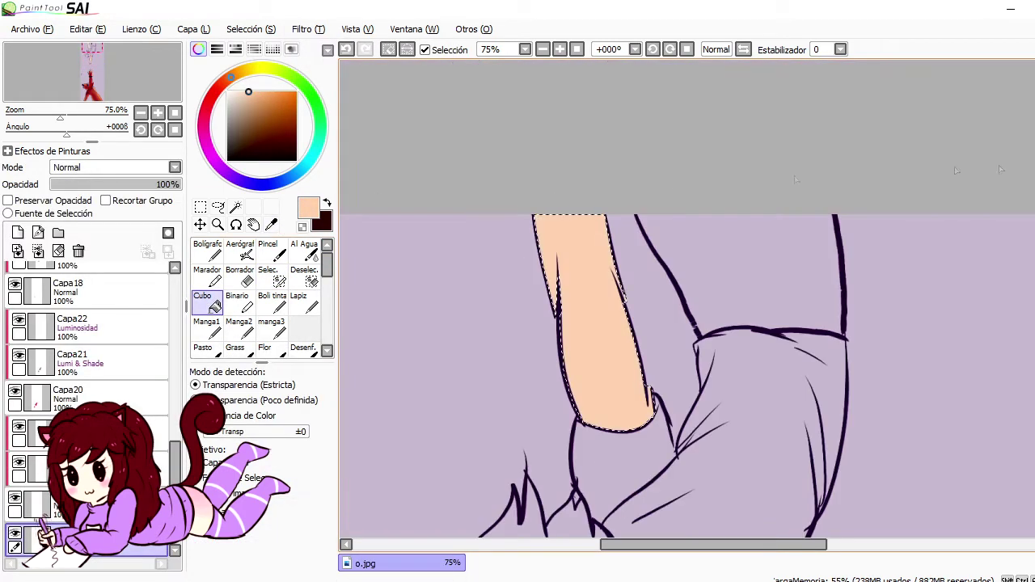
Shade both arms and the face in dark red on a new clipped Multiplicar layer at 61% opacity with Aerógrafo at size 120
key("minus")
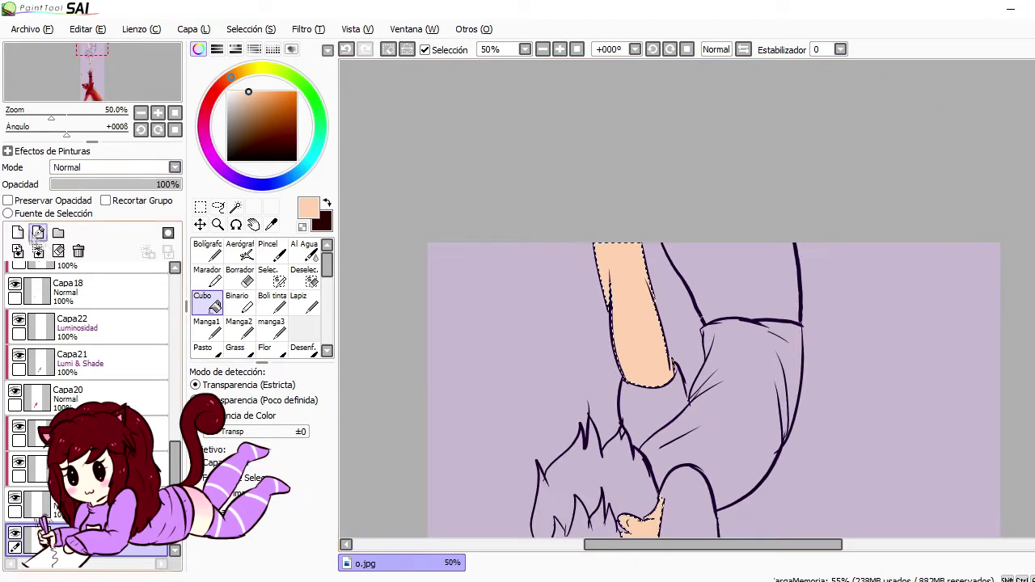
key("v")
left_click(307, 496)
left_click_drag(621, 105, 639, 222)
scroll(113, 167, "up", 5)
left_click_drag(170, 184, 144, 185)
left_click_drag(621, 109, 637, 210)
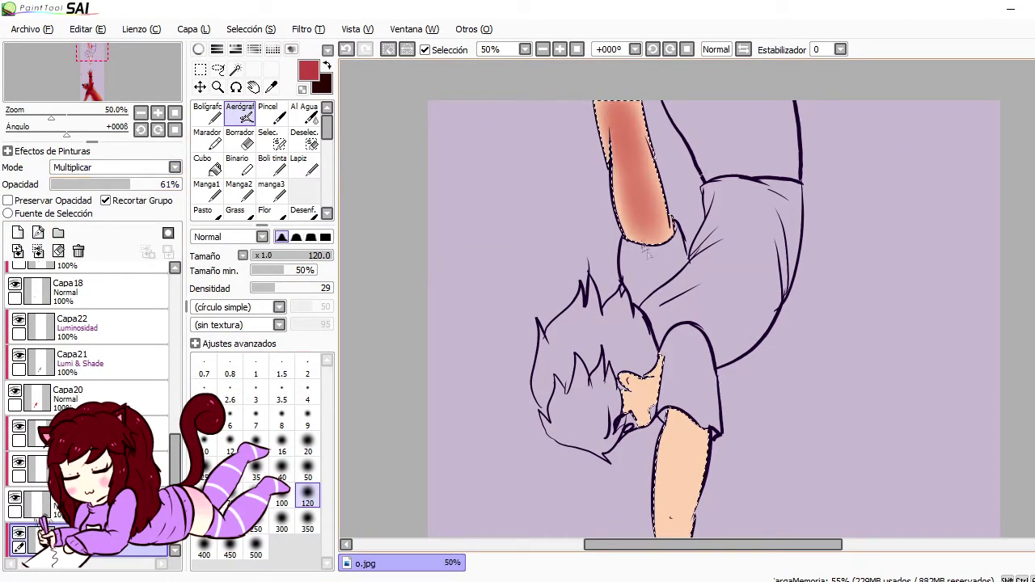
scroll(711, 323, "down", 5)
left_click_drag(629, 166, 646, 194)
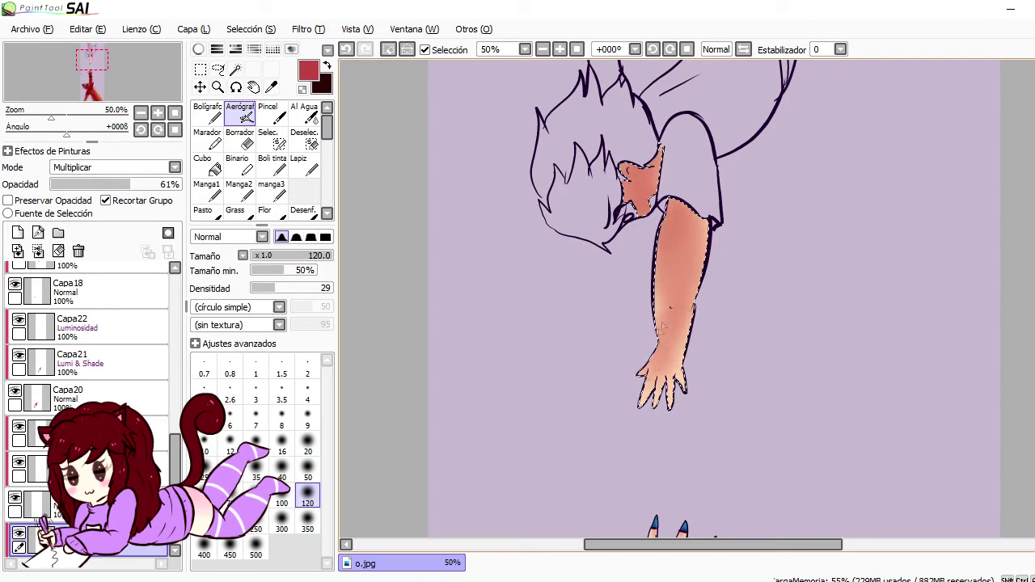
Lighten the edges of the arm and face shading with Borrador at sizes 50, 20 and 35
key("e")
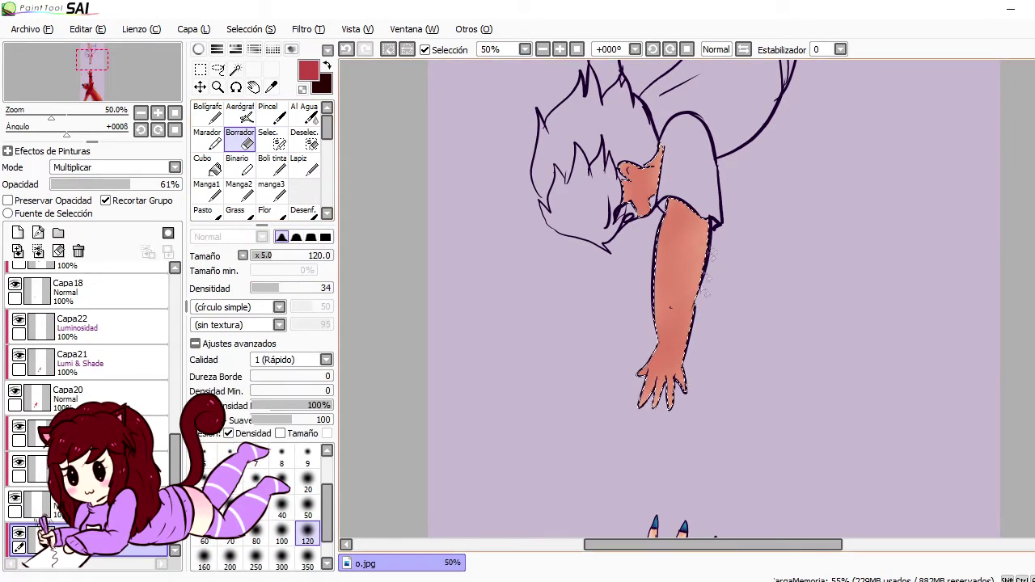
left_click(308, 509)
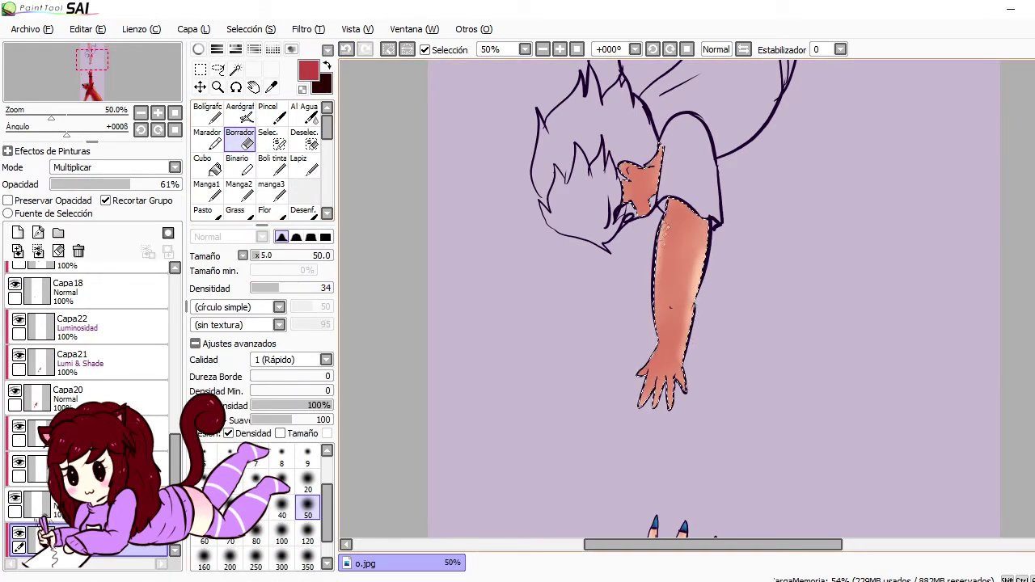
left_click(308, 481)
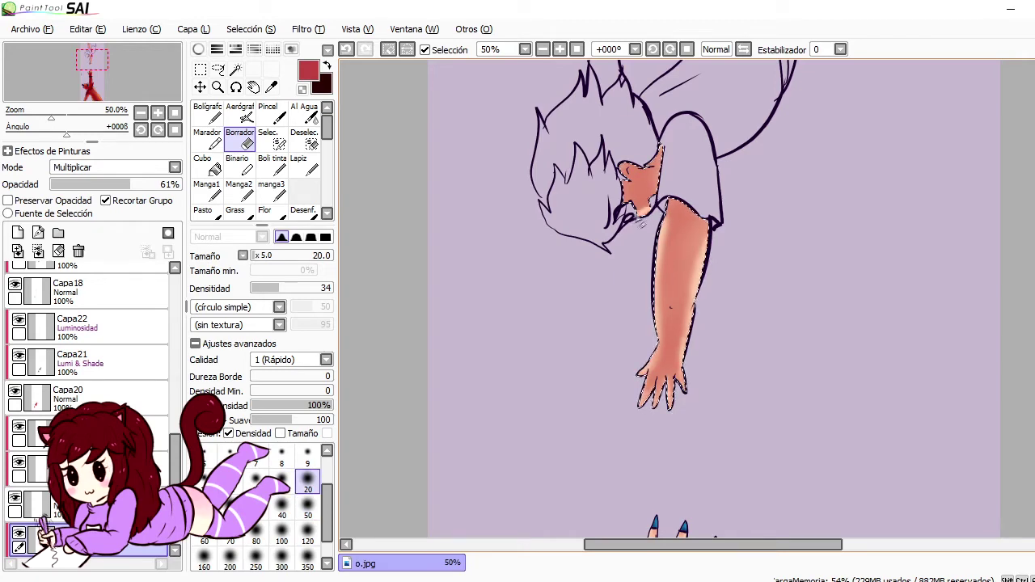
scroll(595, 160, "up", 5)
key("bracketright")
key("bracketright")
key("bracketright")
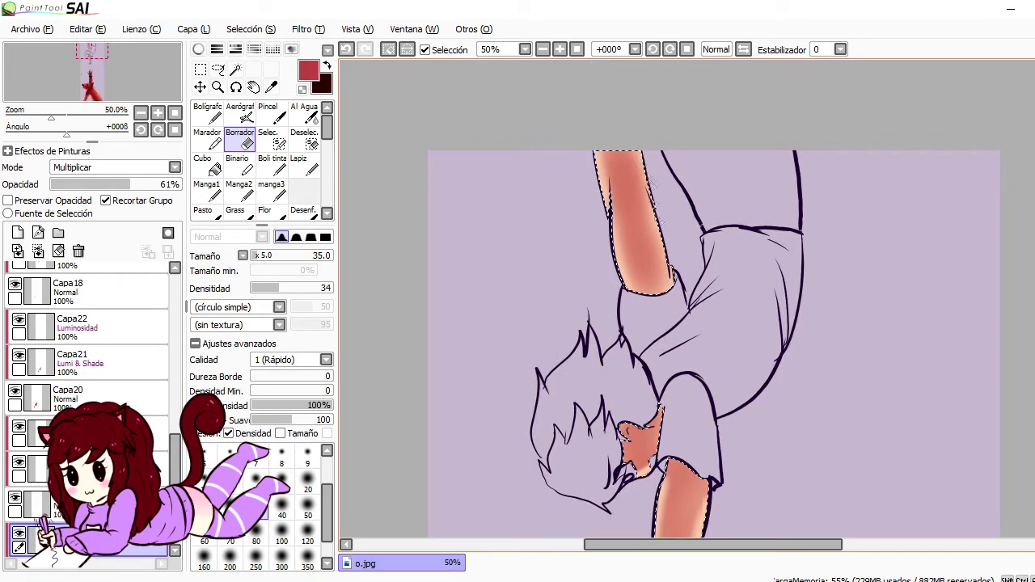
Lower the skin shading layer's opacity to 55% and blend the shading with Desenf. at size 9
left_click(131, 184)
left_click(303, 210)
scroll(670, 383, "down", 5)
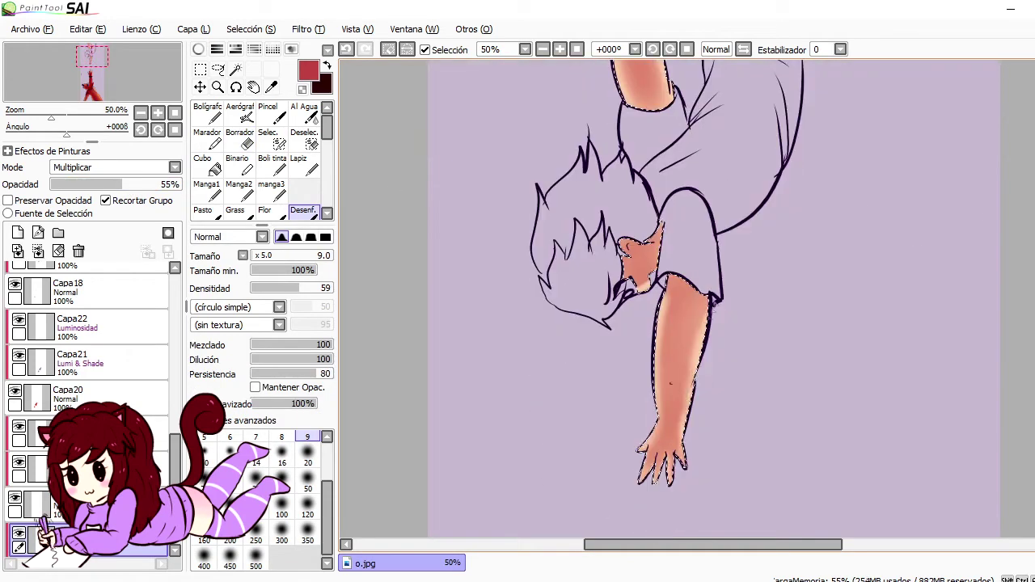
Add deeper red shadows to the ear and the arm below the sleeve on a new clipped Multiplicar layer with Aerógrafo at size 20
left_click(174, 167)
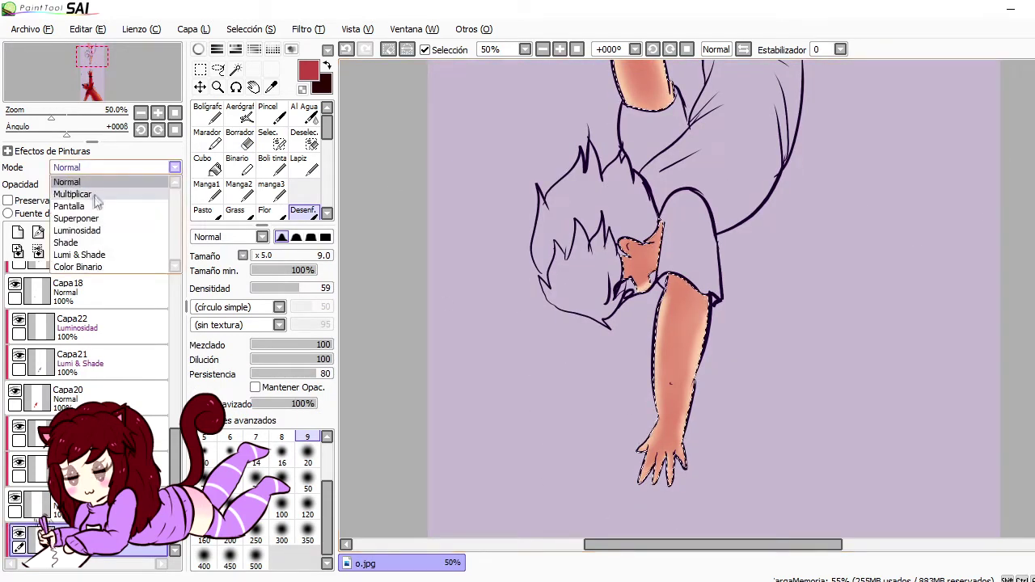
left_click(97, 187)
left_click(179, 184)
left_click(240, 113)
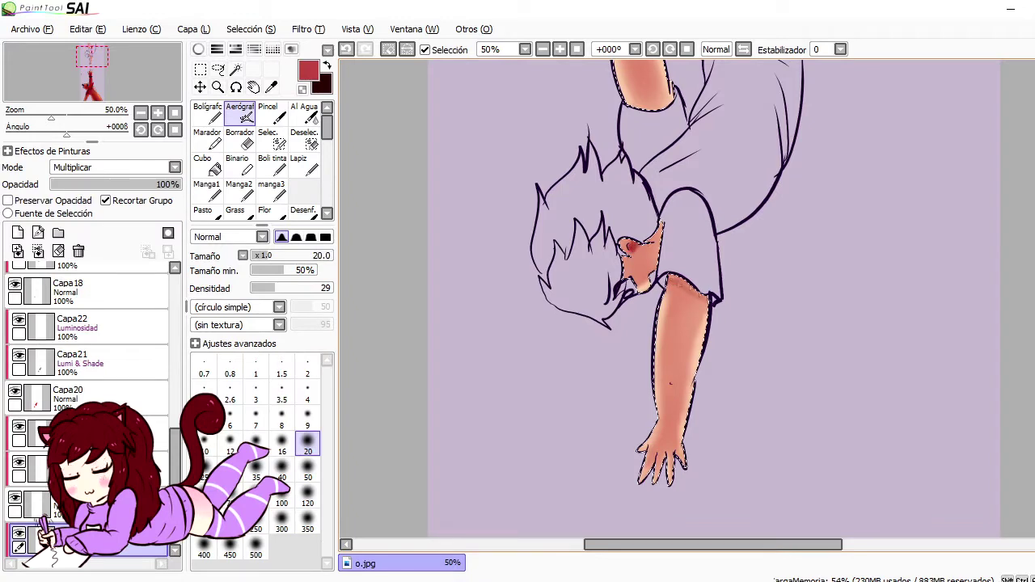
Soften the ear and sleeve shadows with Desenf. and reduce their layer's opacity to 62%
left_click(151, 185)
left_click(195, 343)
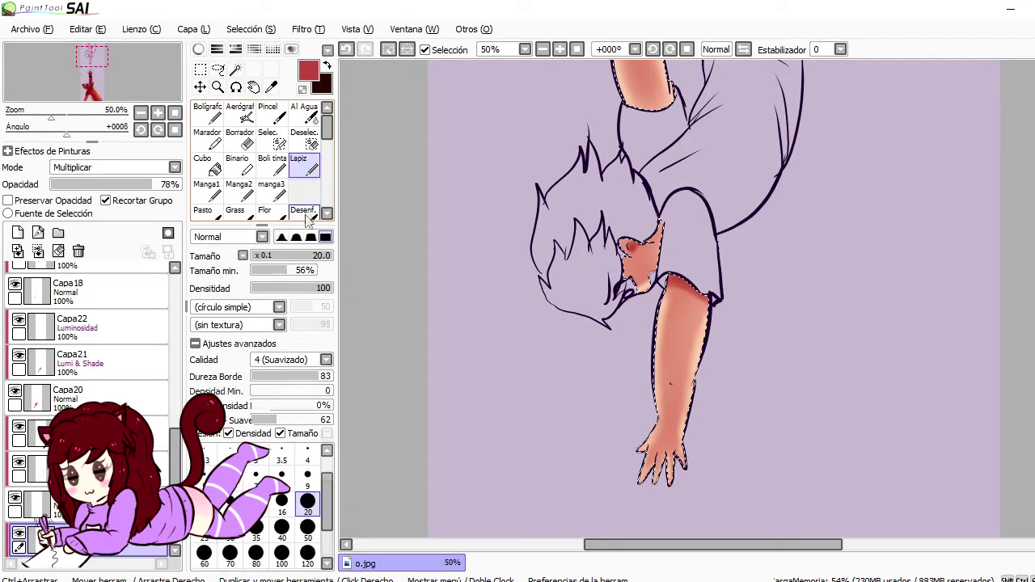
left_click(302, 210)
left_click(137, 184)
Touch up the skin shadows with Aerógrafo at sizes 20 and 50, and clear the selection
left_click(240, 113)
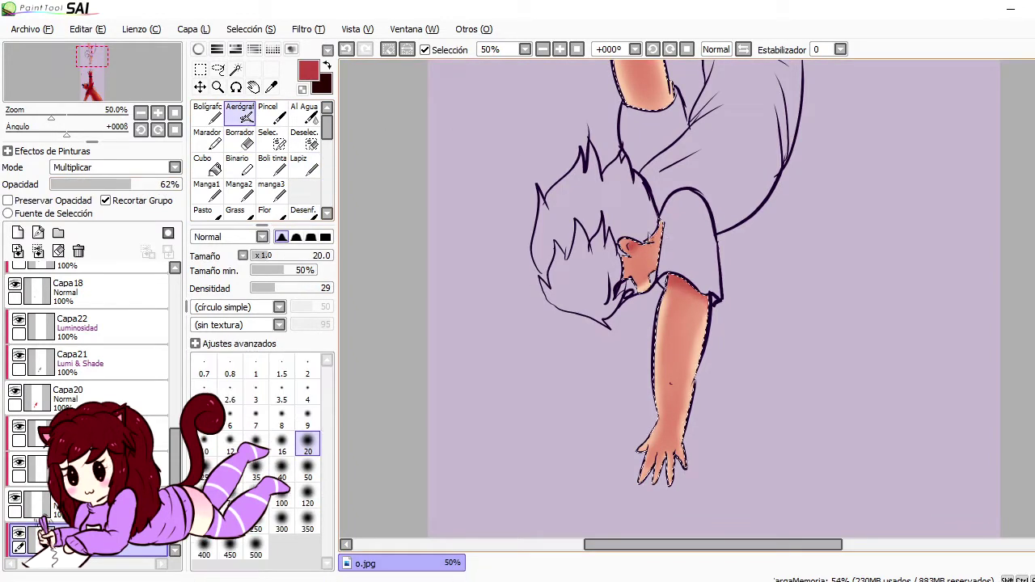
left_click(308, 471)
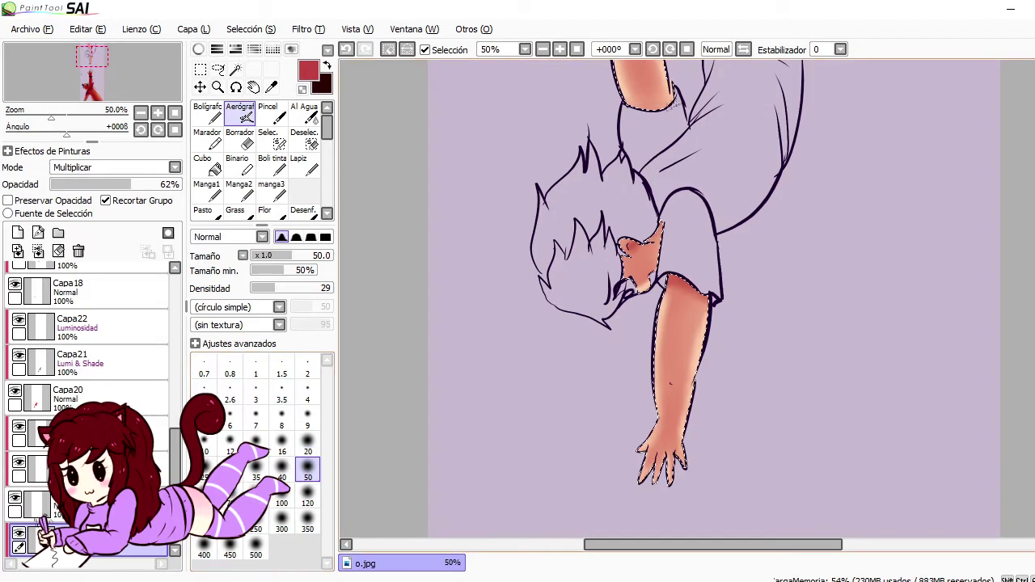
scroll(624, 316, "down", 3)
key("e")
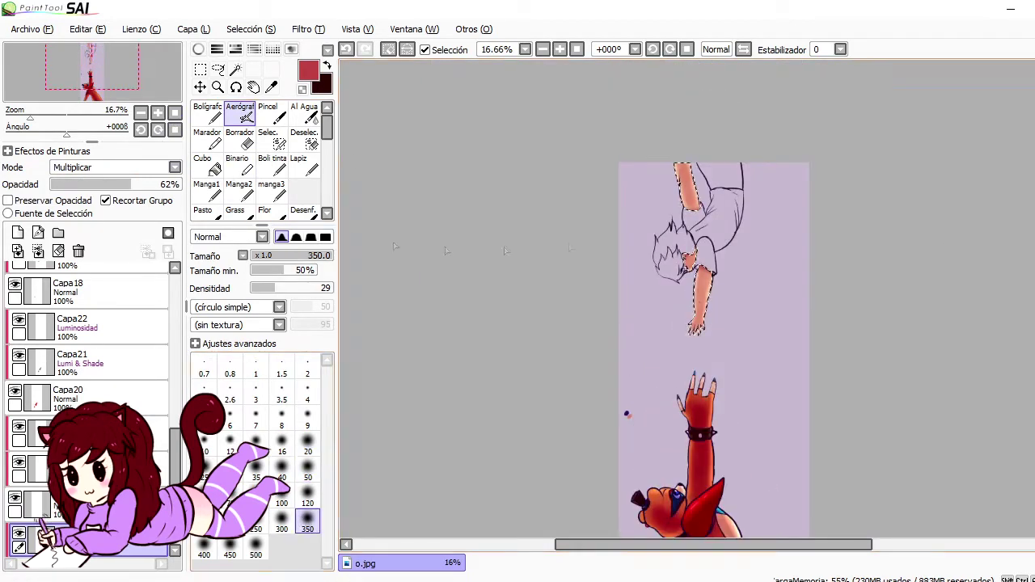
key("ctrl+d")
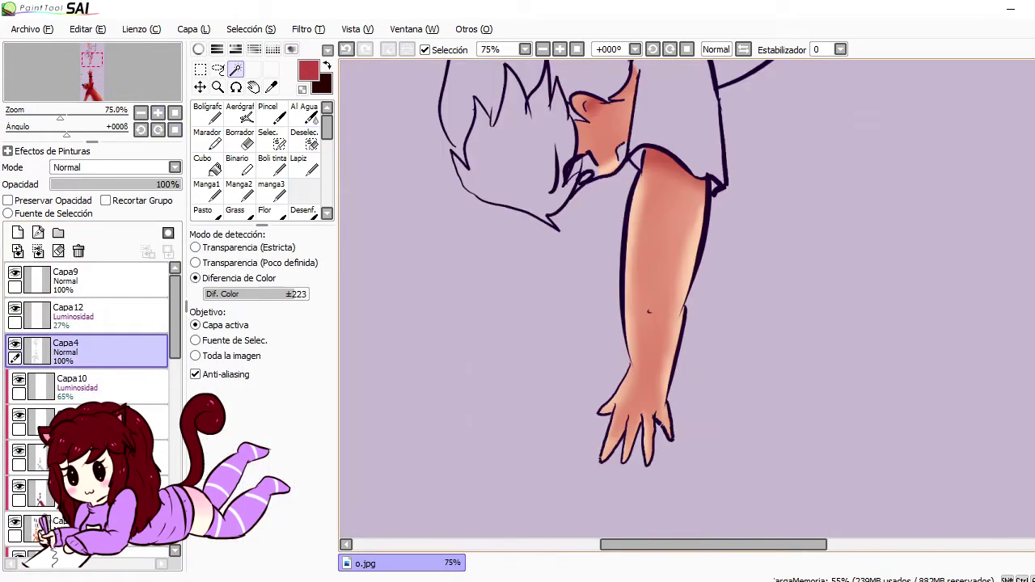
Paint a selection over the front of the upper figure's hair on Capa4 with Selec. at size 50
scroll(687, 299, "up", 5)
key("s")
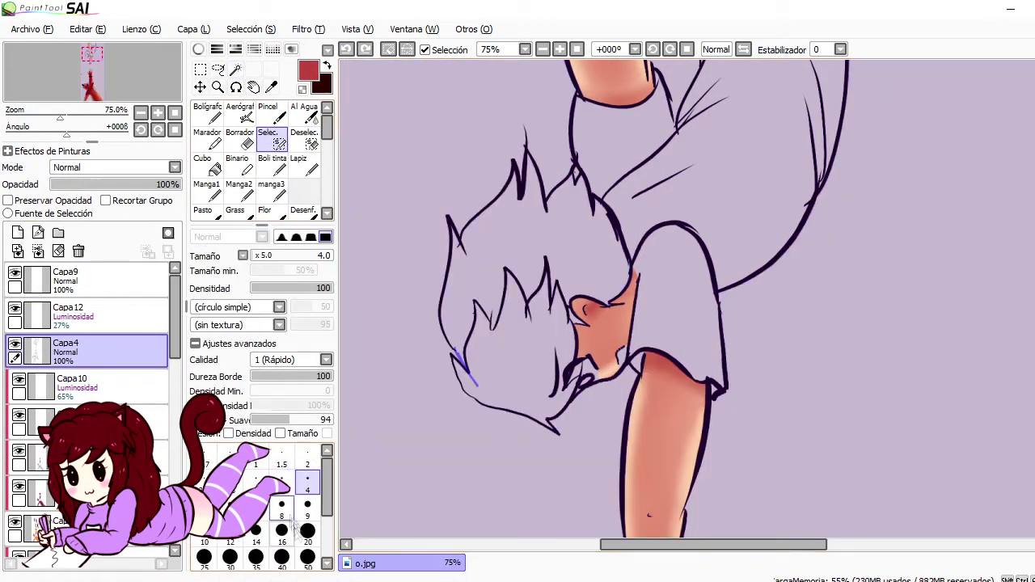
left_click(308, 556)
mouse_move(497, 293)
left_mouse_down()
mouse_move(480, 347)
mouse_move(484, 373)
mouse_move(537, 370)
left_mouse_up()
key("bracketleft")
key("bracketleft")
key("bracketleft")
key("bracketleft")
key("bracketleft")
key("bracketleft")
key("bracketleft")
key("bracketleft")
key("bracketleft")
key("bracketleft")
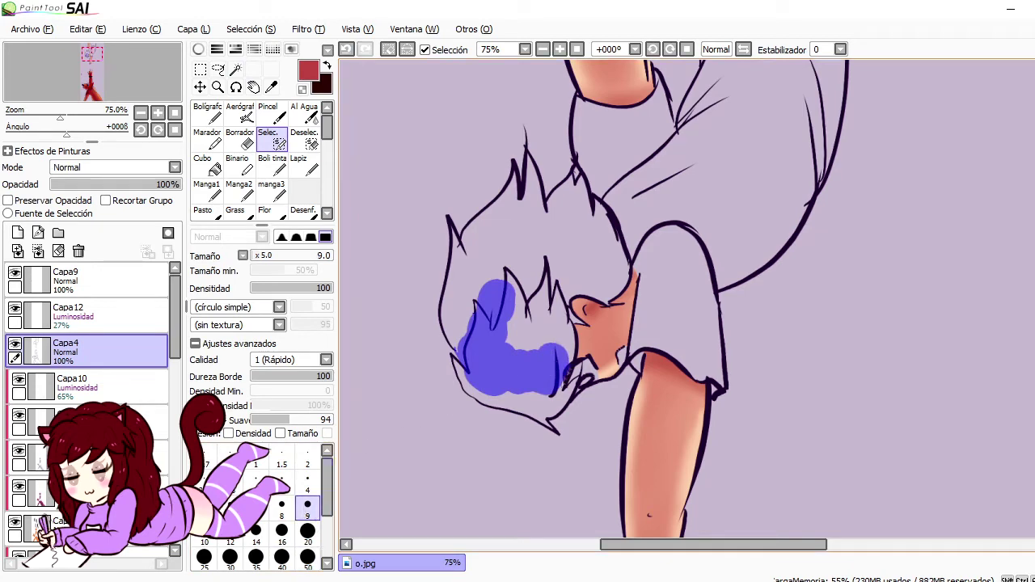
Extend the painted hair selection beside the face and add the back of the hair with the magic wand
key("bracketright")
key("bracketright")
key("bracketright")
key("bracketright")
key("bracketright")
key("bracketright")
key("bracketright")
key("bracketright")
key("bracketright")
key("bracketright")
mouse_move(563, 371)
left_mouse_down()
mouse_move(518, 250)
mouse_move(578, 259)
left_mouse_up()
key("w")
left_click(546, 295)
key("s")
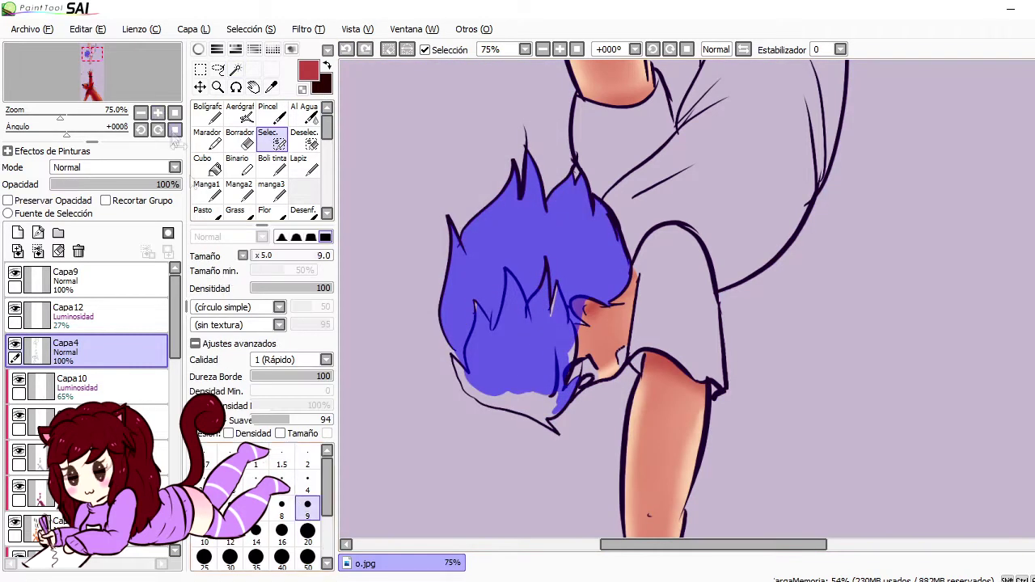
Complete the hair selection along the fringe tips with Selec. at sizes 4, 9 and 20
scroll(497, 318, "up", 1)
left_click(308, 485)
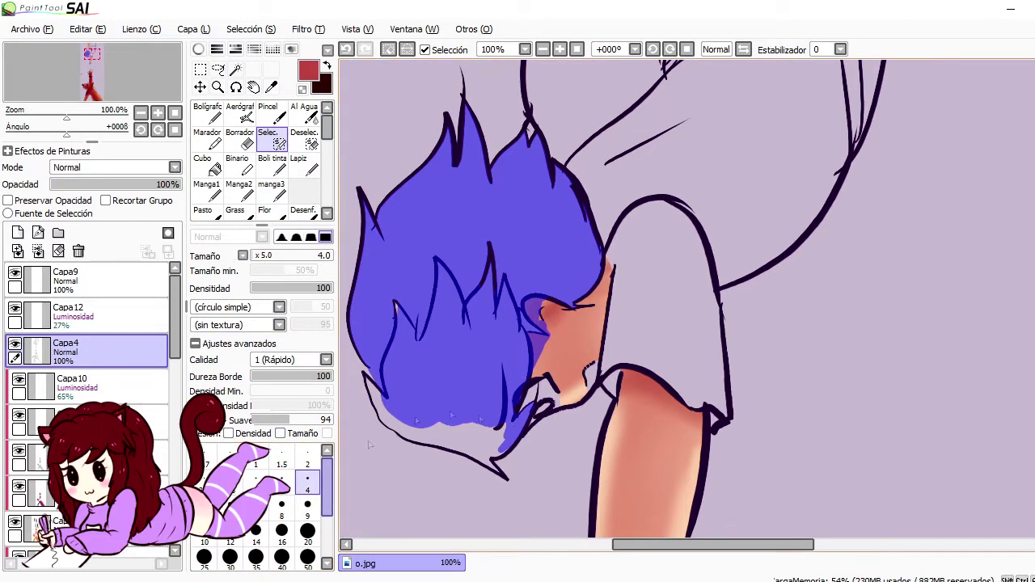
left_click(308, 505)
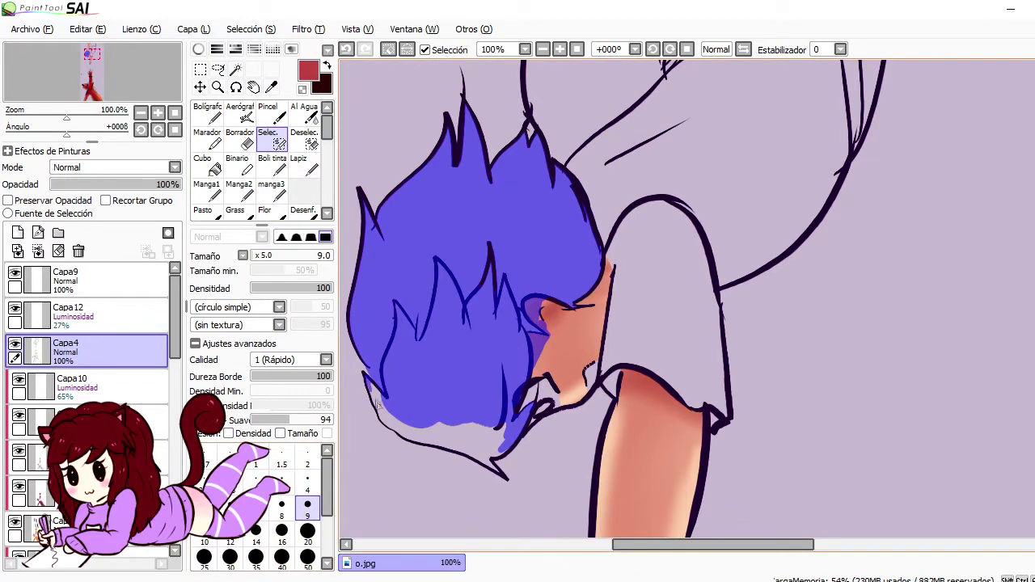
key("w")
key("s")
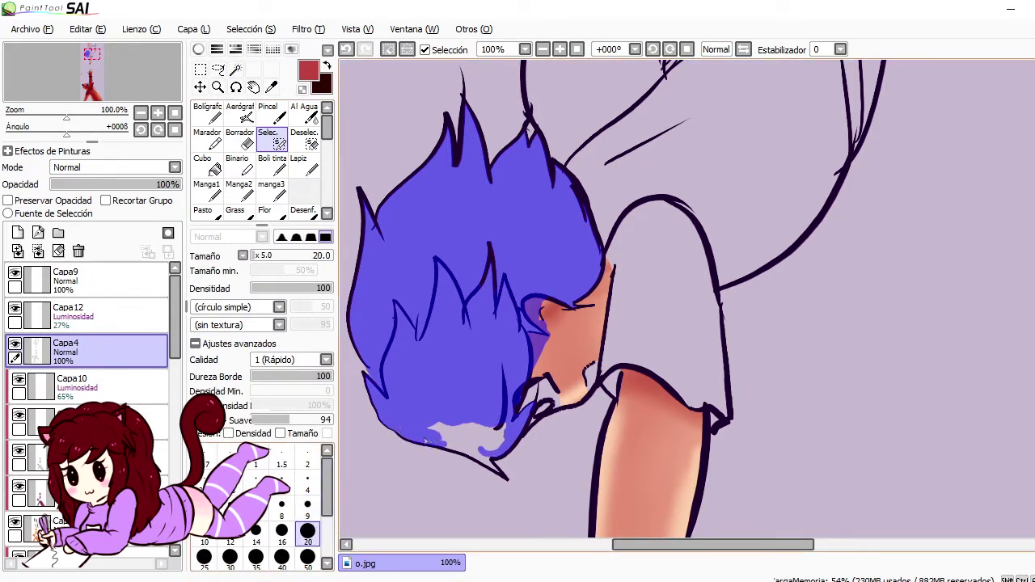
left_click(308, 505)
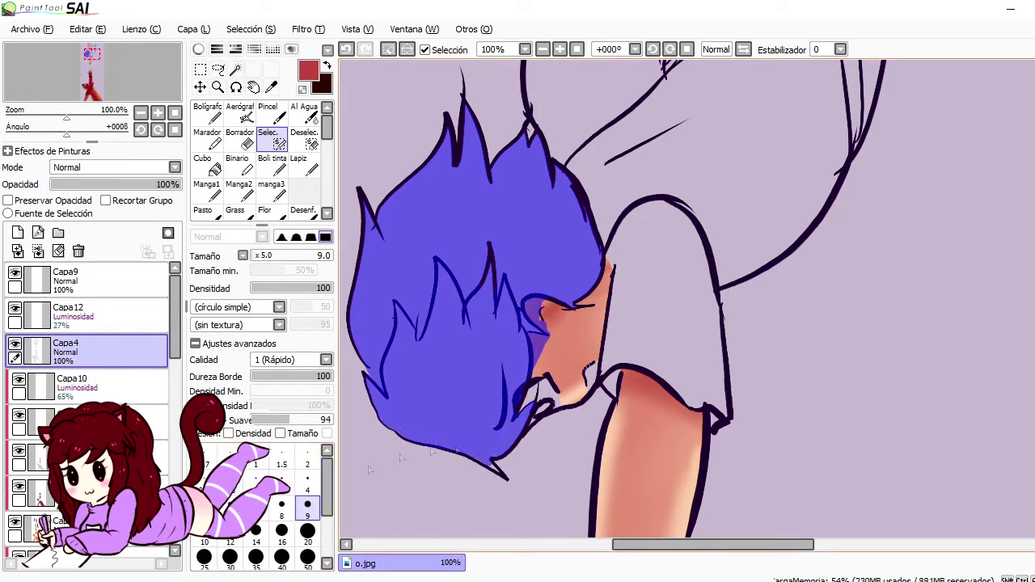
Draw thin dark strand lines inside the fringe on Capa4 with Boli tinta at size 4, and refine them with Borrador at size 9
key("x")
key("n")
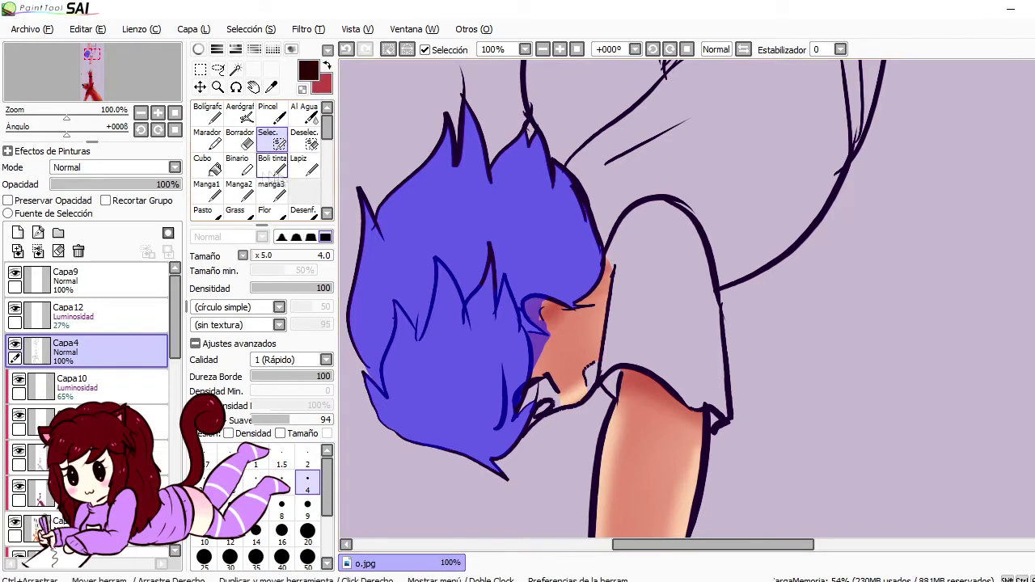
key("minus")
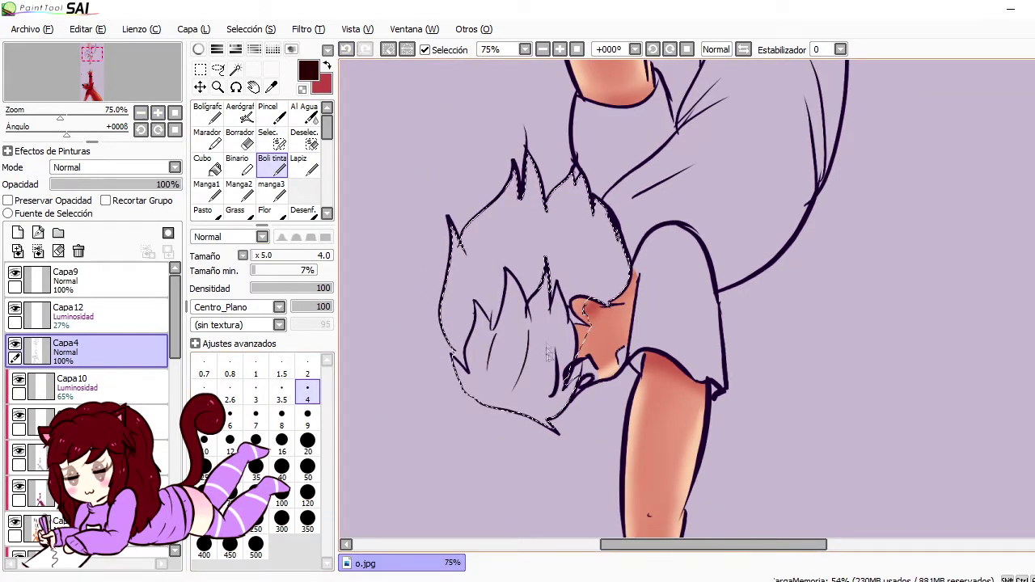
key("e")
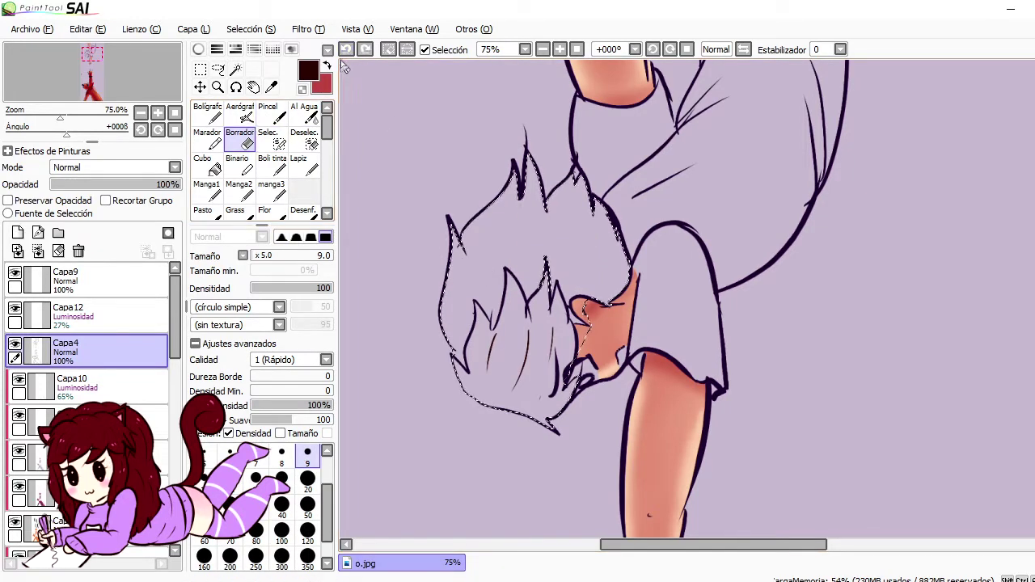
Fill the selected hair with dark red on a new layer just above the background using Cubo
left_click(198, 49)
left_click(290, 129)
scroll(89, 364, "down", 3)
left_click(121, 534)
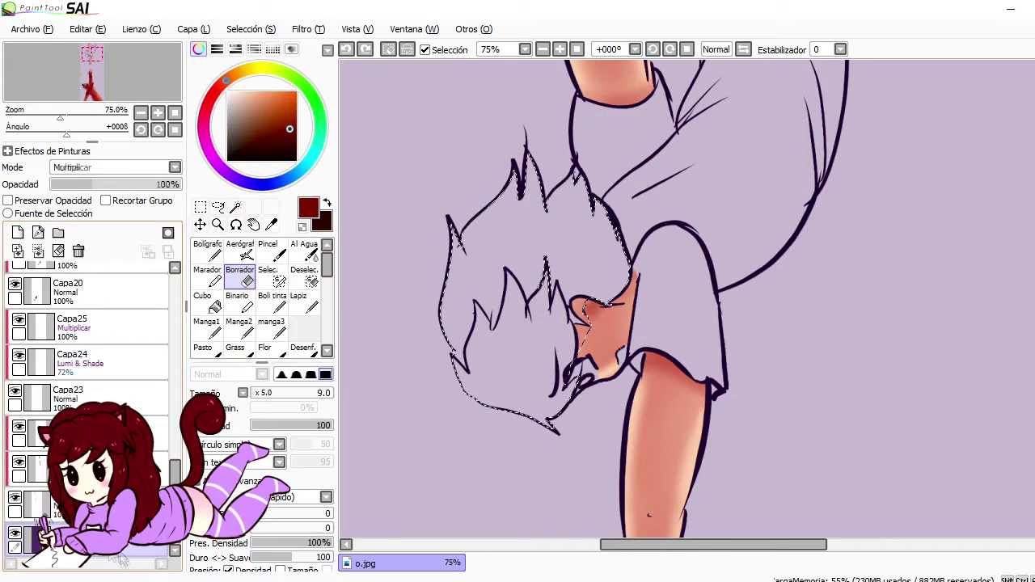
left_click(209, 306)
left_click(502, 283)
left_click(279, 275)
left_click(304, 303)
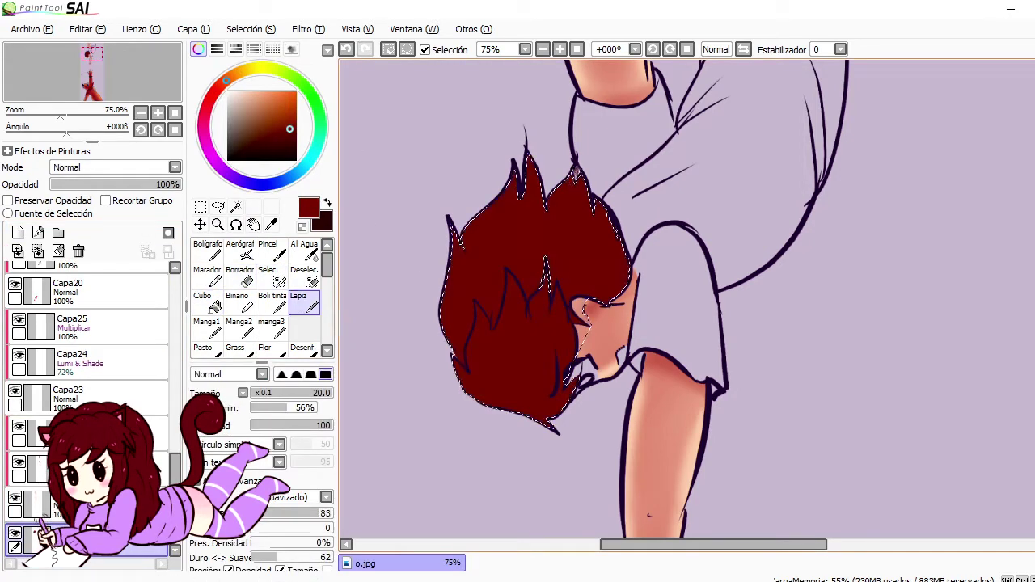
Add a clipped Multiplicar layer above the hair colour and darken the whole hair with purple
left_click(18, 233)
left_click(250, 176)
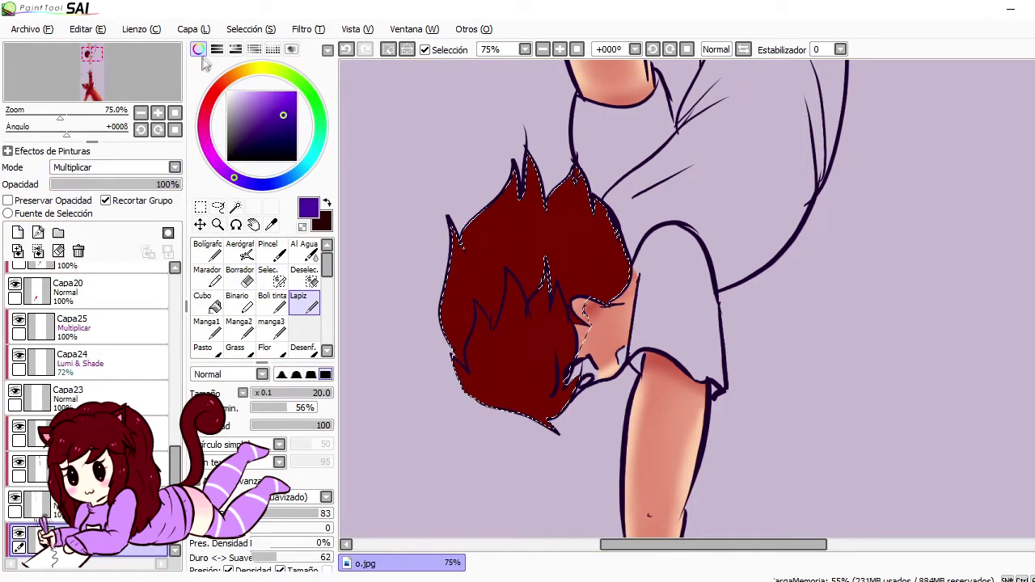
left_click(198, 50)
left_click(237, 161)
left_click(207, 140)
Lighten the hair's outer edges and fringe locks with a soft Borrador at density 27, using sizes 20, 14 and 50
left_click(243, 139)
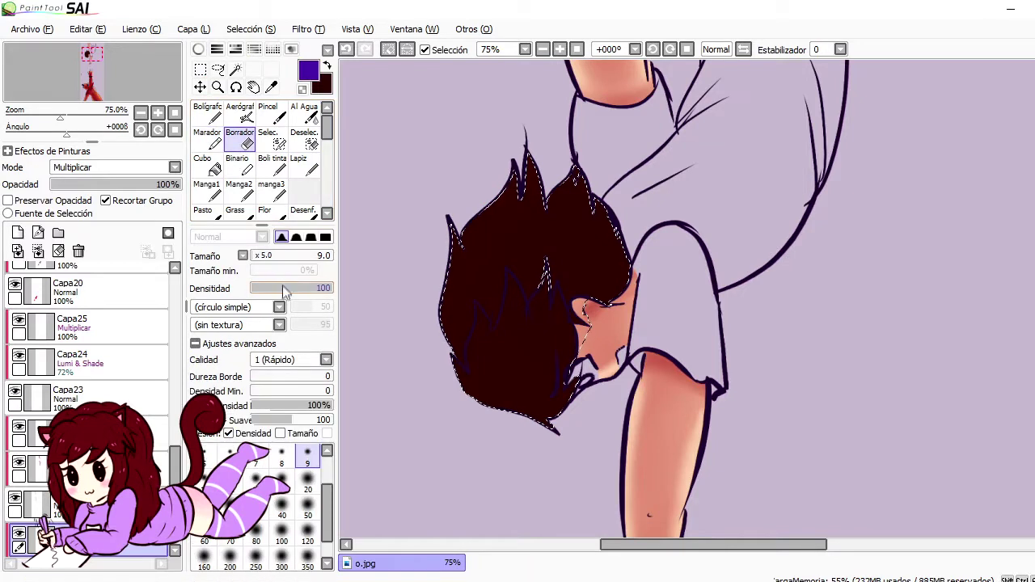
left_click(307, 508)
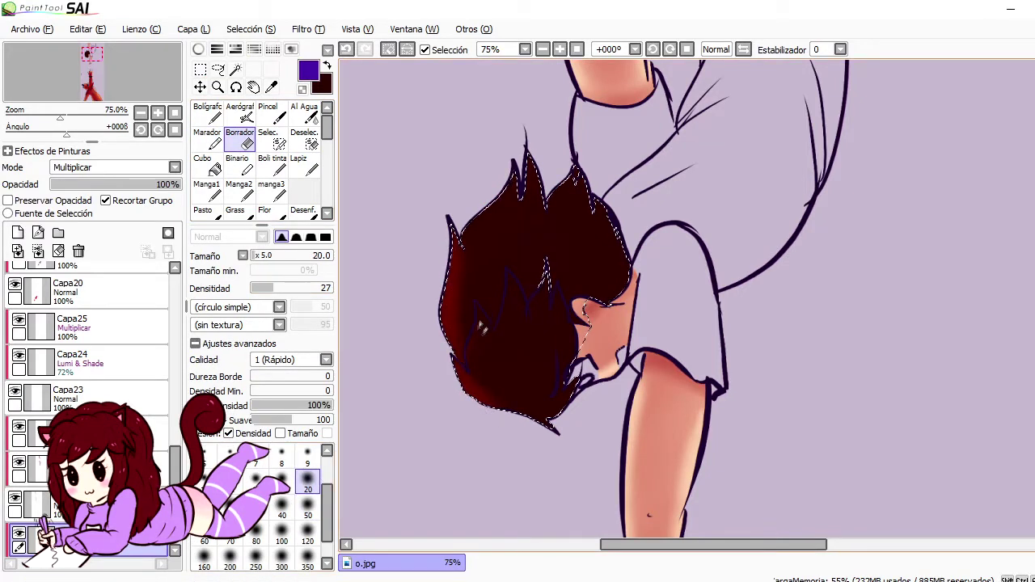
key("bracketleft")
key("bracketleft")
left_click_drag(481, 324, 484, 354)
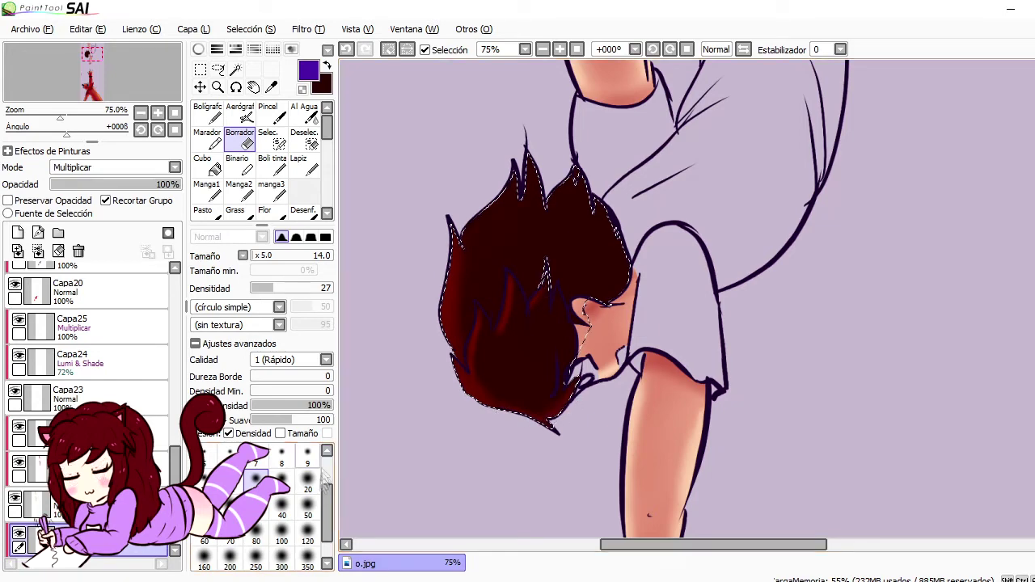
left_click(307, 508)
Add a Lumi & Shade layer above Capa4 at 40% opacity and draw thin peach hair strands with Boli tinta at size 4
left_click(18, 232)
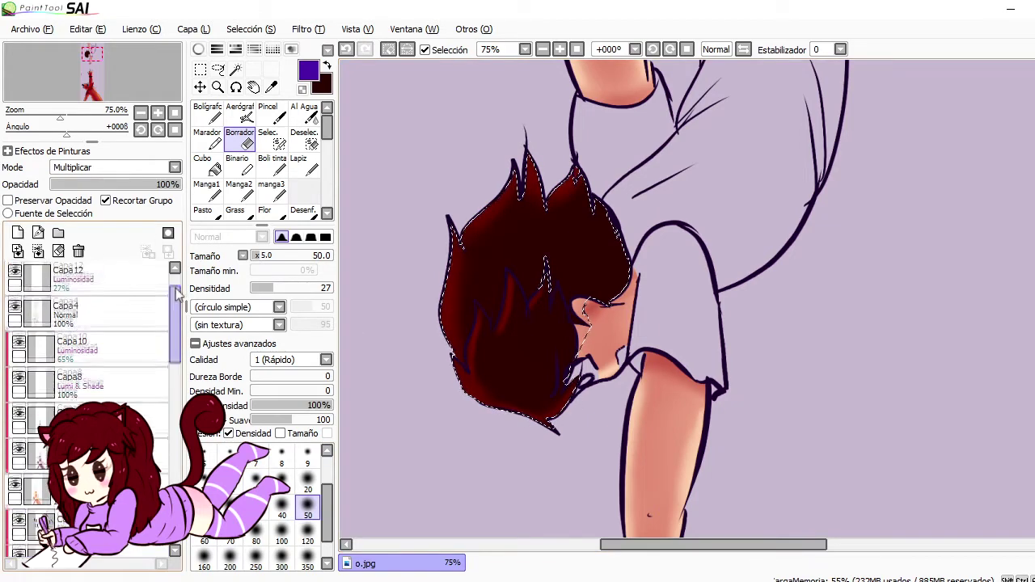
left_click(113, 167)
left_click(198, 49)
key("n")
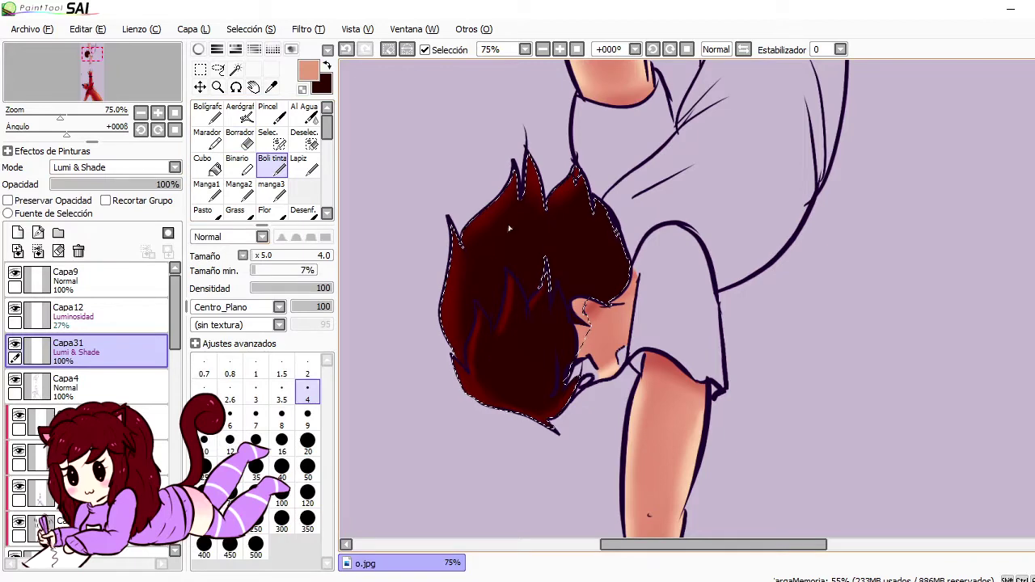
left_click_drag(165, 185, 106, 186)
left_click(113, 167)
left_click(79, 254)
Add a clipped Luminosidad layer at 79% opacity over the hair and airbrush a peach glow along its edge at size 120
scroll(89, 364, "down", 5)
left_click(89, 469)
left_click(113, 167)
left_click(76, 230)
left_click(239, 114)
left_click(307, 495)
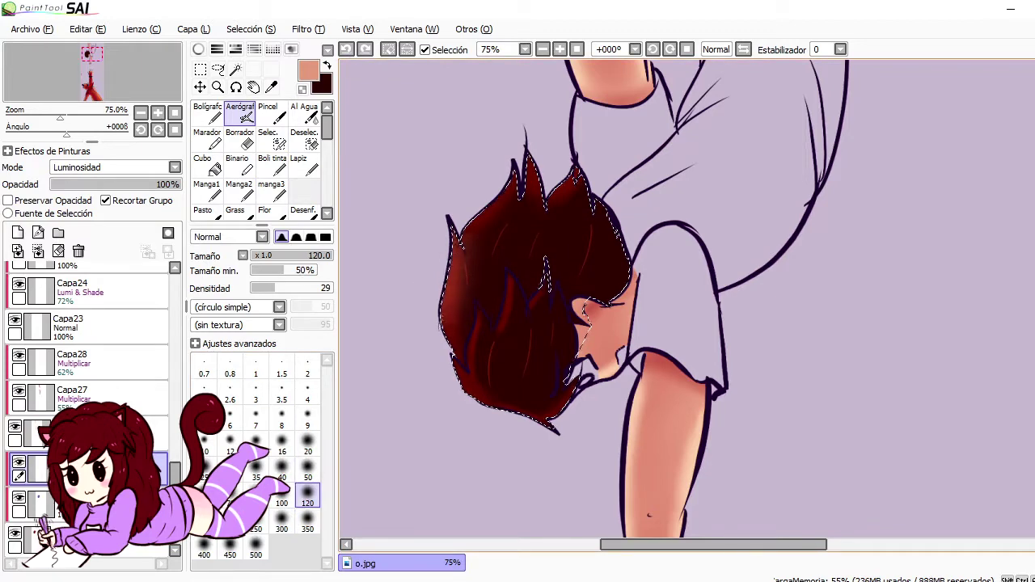
Touch up the hair highlights in white on Capa12 with Boli tinta at size 4, and clear the hair selection with Deselec
left_click(304, 137)
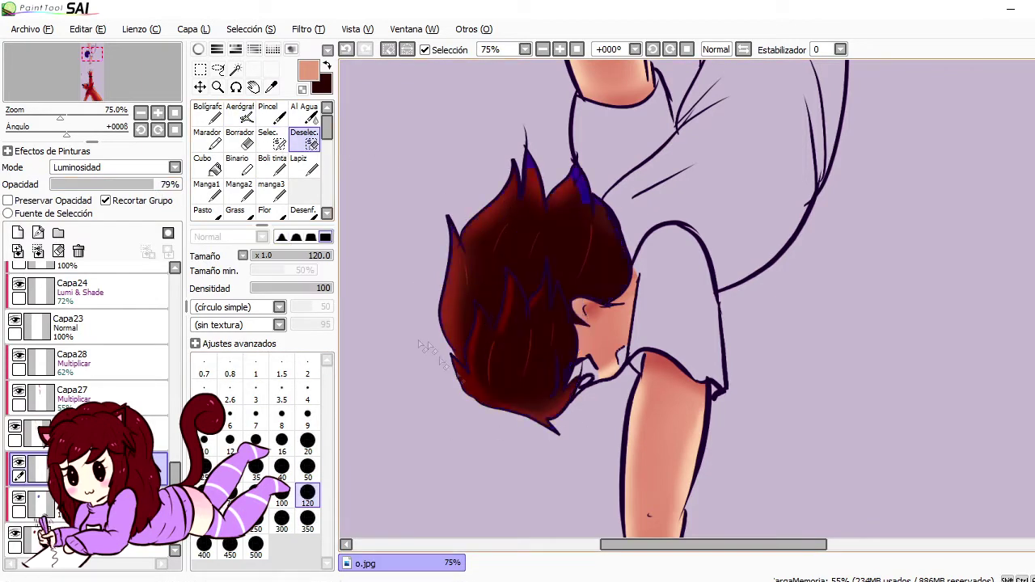
scroll(89, 364, "up", 5)
left_click(89, 316)
left_click(271, 164)
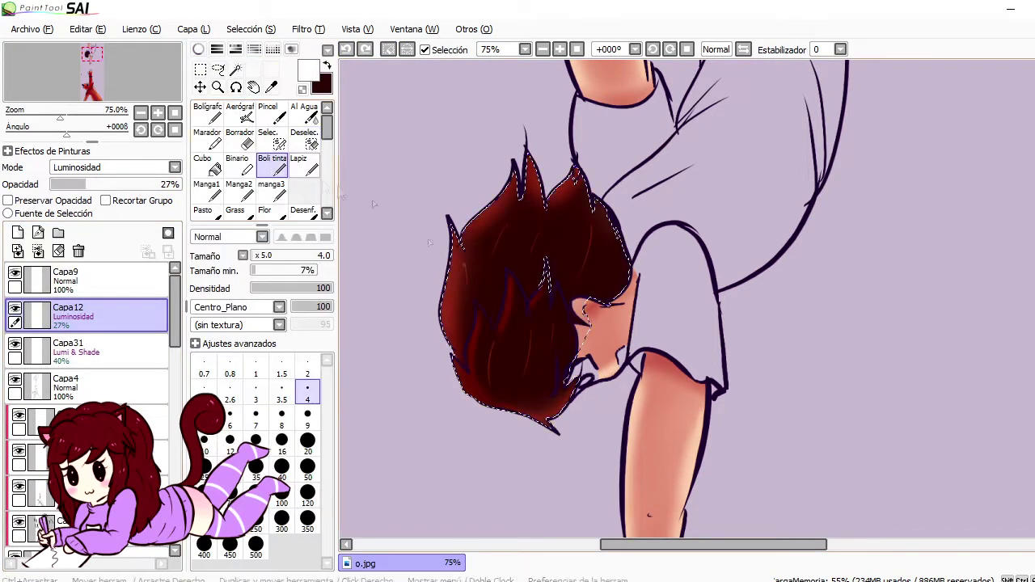
left_click(304, 138)
Close the line gap at the shirt's armpit on Capa4 with Selec. at size 9 and select the shirt body with the magic wand
scroll(687, 299, "up", 5)
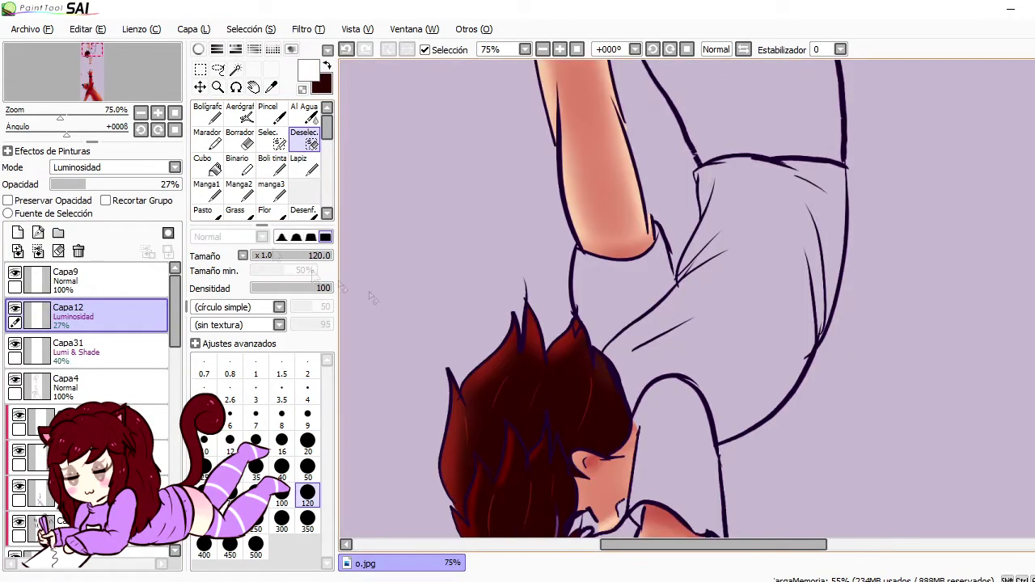
left_click(89, 386)
left_click(268, 137)
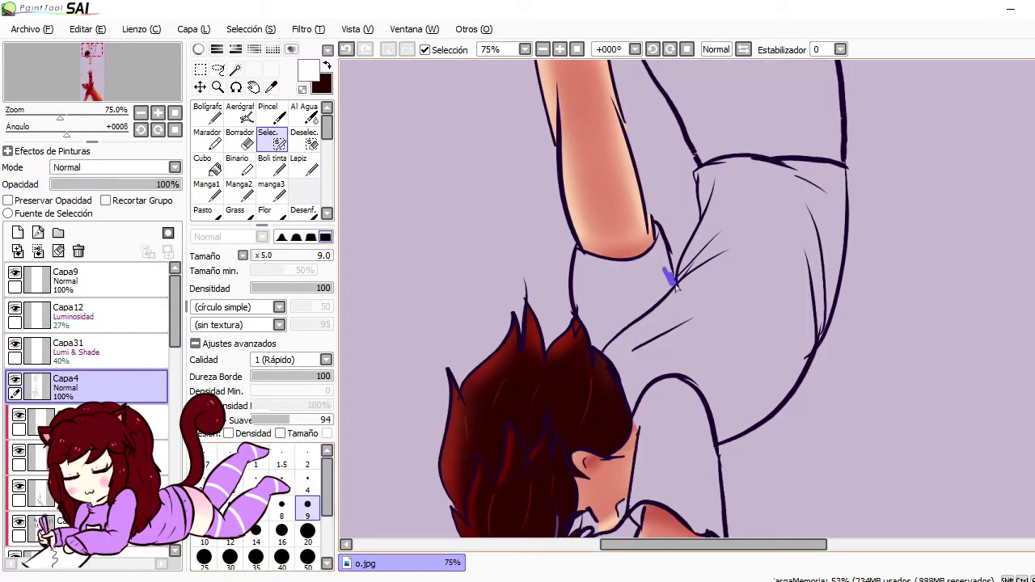
key("w")
left_click(614, 287)
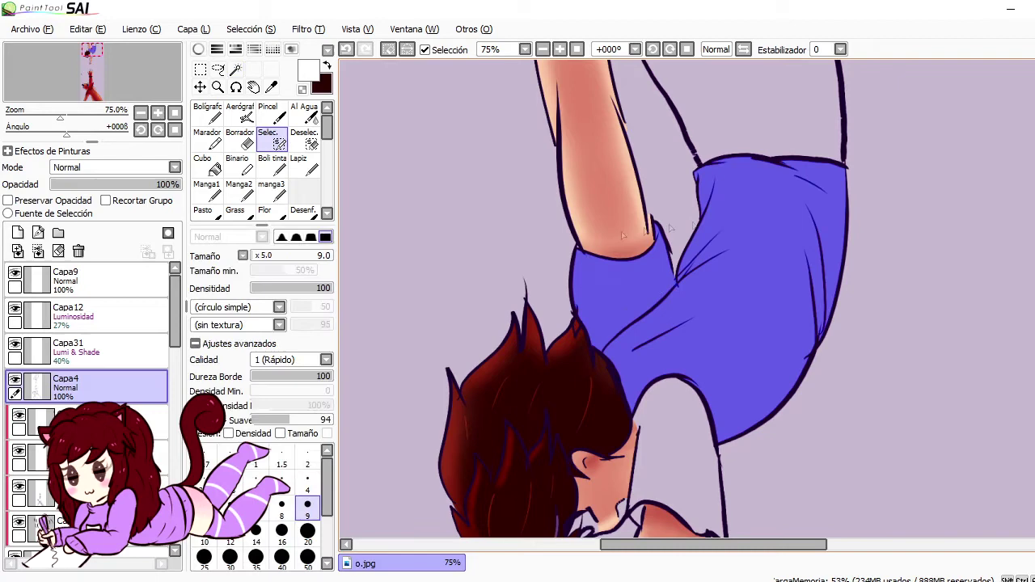
Add the lower sleeve to the selection, closing its open edges with Selec. at size 20 and using the magic wand
scroll(687, 299, "down", 5)
key("w")
left_click(307, 530)
left_click_drag(638, 242, 637, 319)
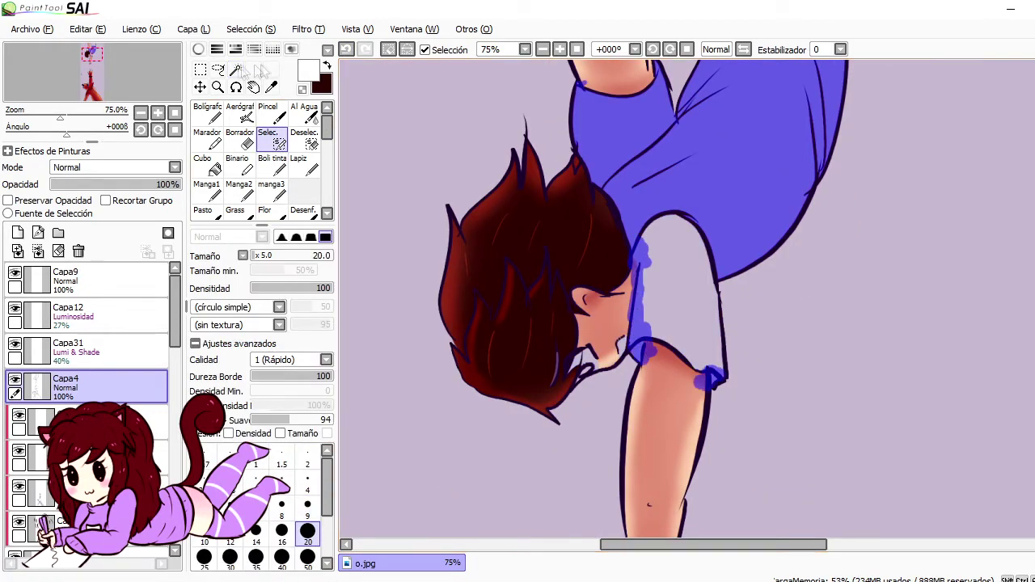
key("w")
left_click(675, 275)
Fill the selected shirt with deep blue on a new layer and draw light purple stripes across it with Lapiz at size 20
left_click(198, 49)
left_click(199, 49)
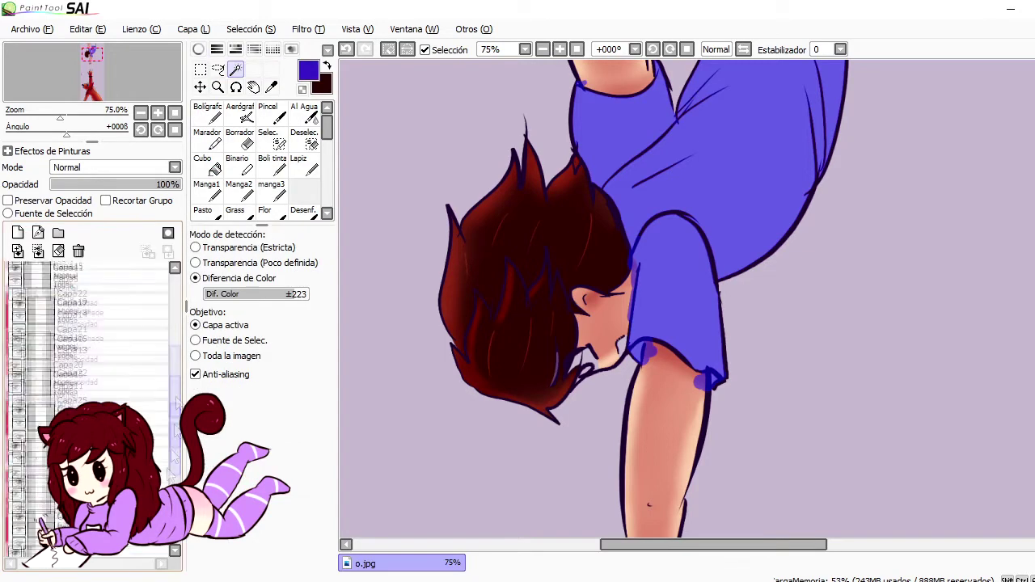
left_click(198, 50)
left_click(198, 49)
key("n")
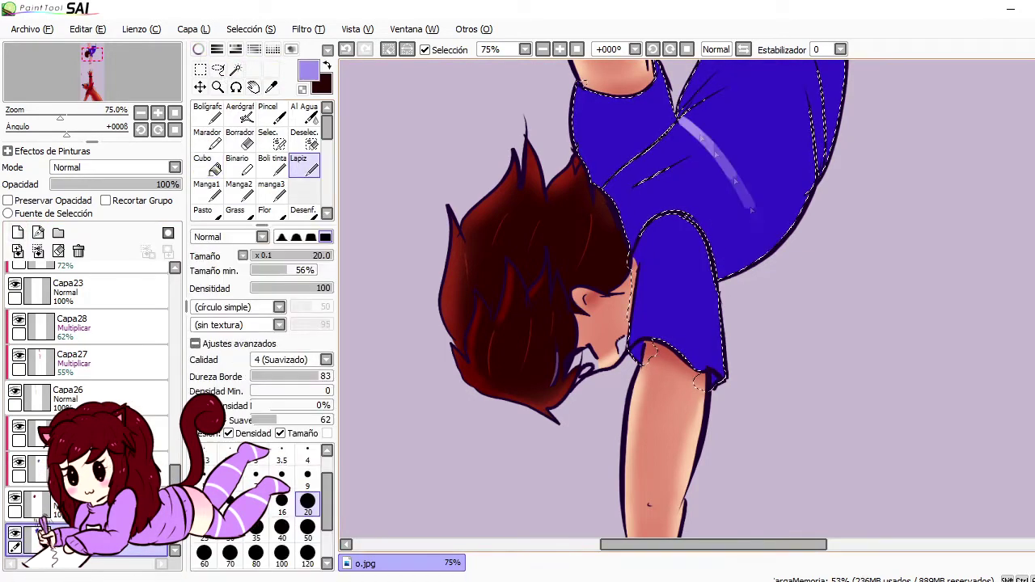
Shade the shirt dark purple on a clipped Lumi & Shade layer with Marador at size 350, and lighten its edges with Borrador at size 50
scroll(566, 323, "down", 4)
scroll(540, 337, "up", 2)
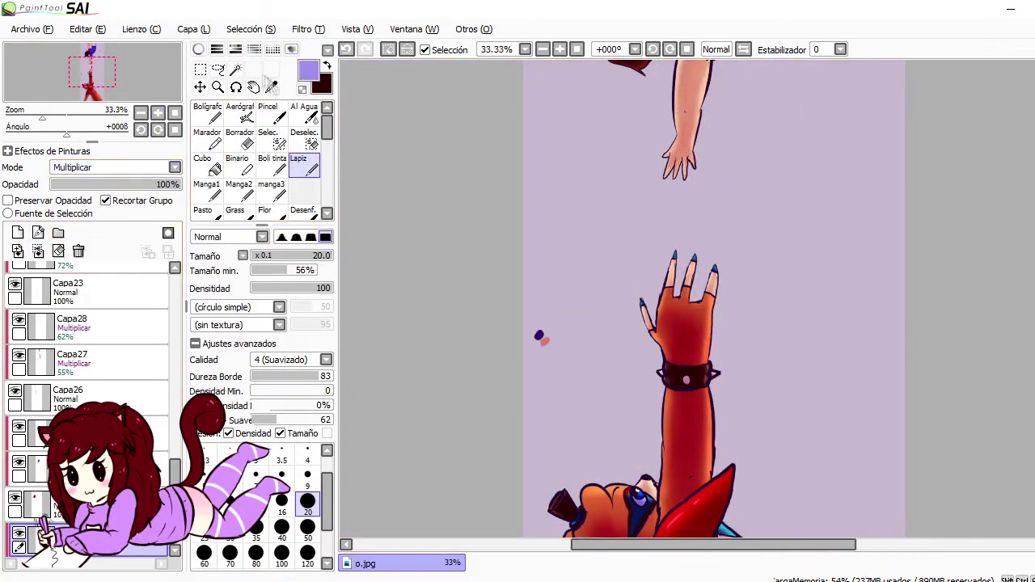
left_click(540, 336, "alt")
scroll(517, 324, "up", 3)
left_click_drag(712, 202, 716, 291)
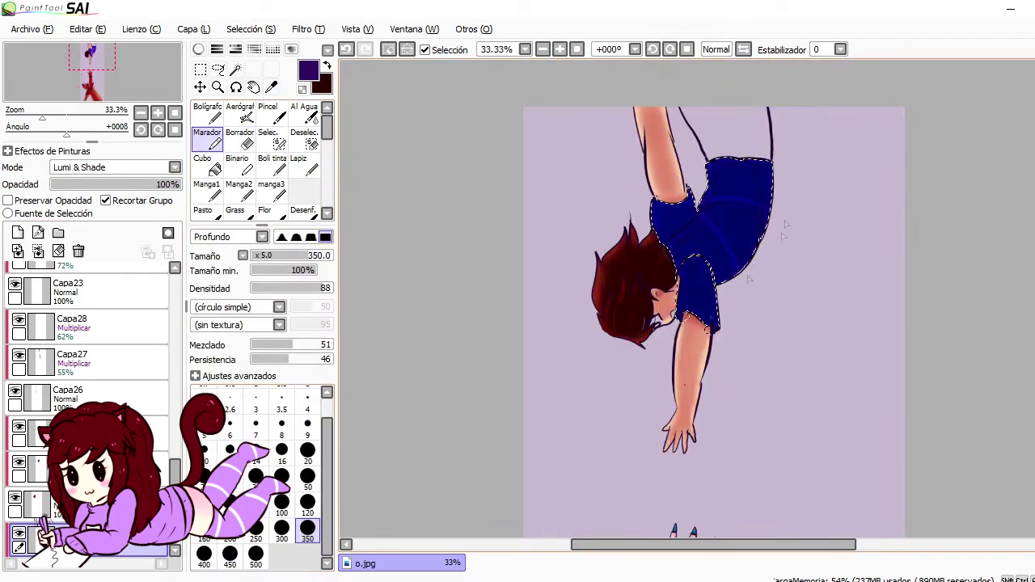
key("e")
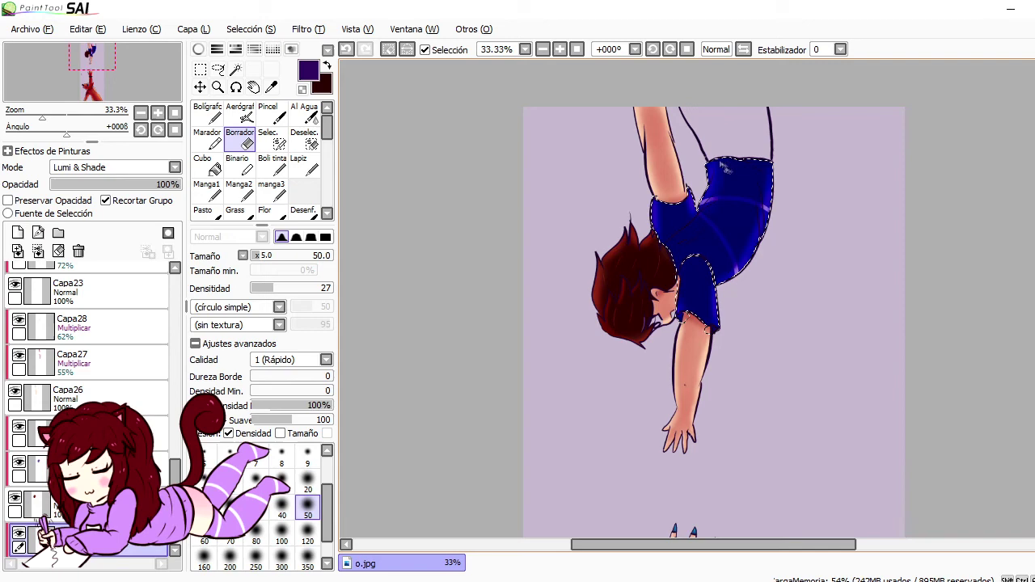
Paint dark shirt folds on a clipped Multiplicar layer with Marador at size 20 and blend them with Desenf. at size 16
key("b")
scroll(687, 300, "up", 3)
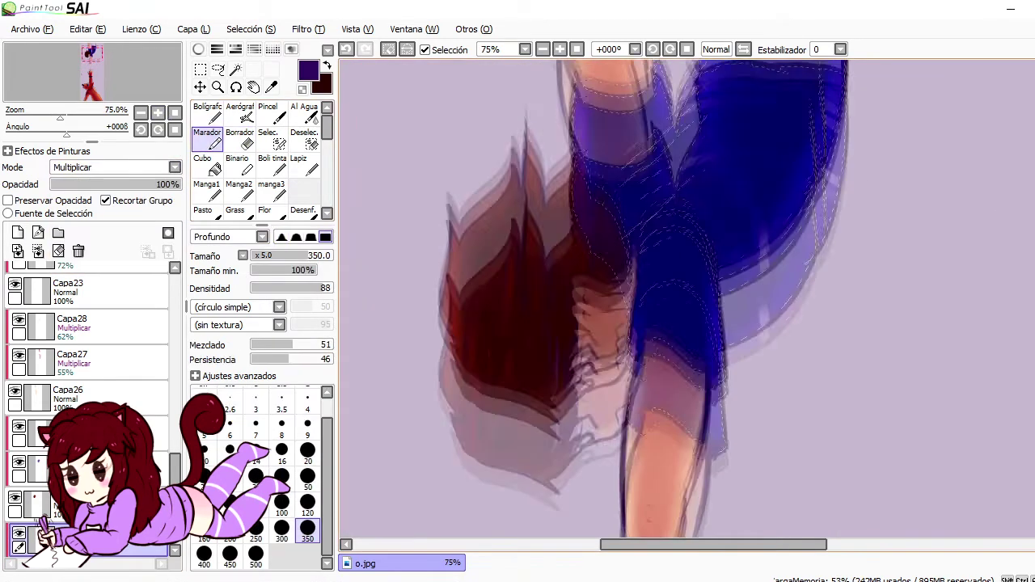
key("ctrl+z")
left_click(308, 425)
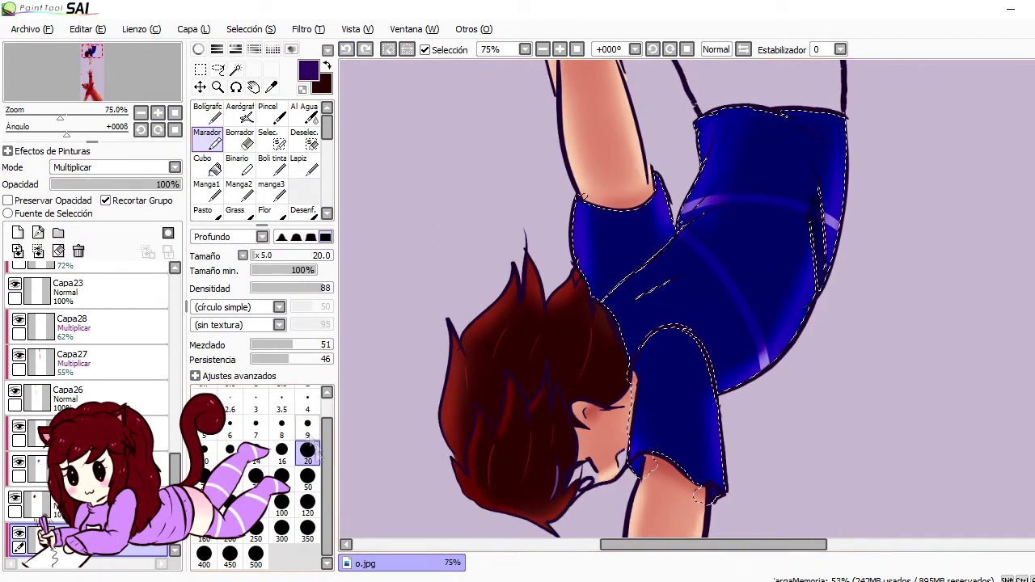
key("r")
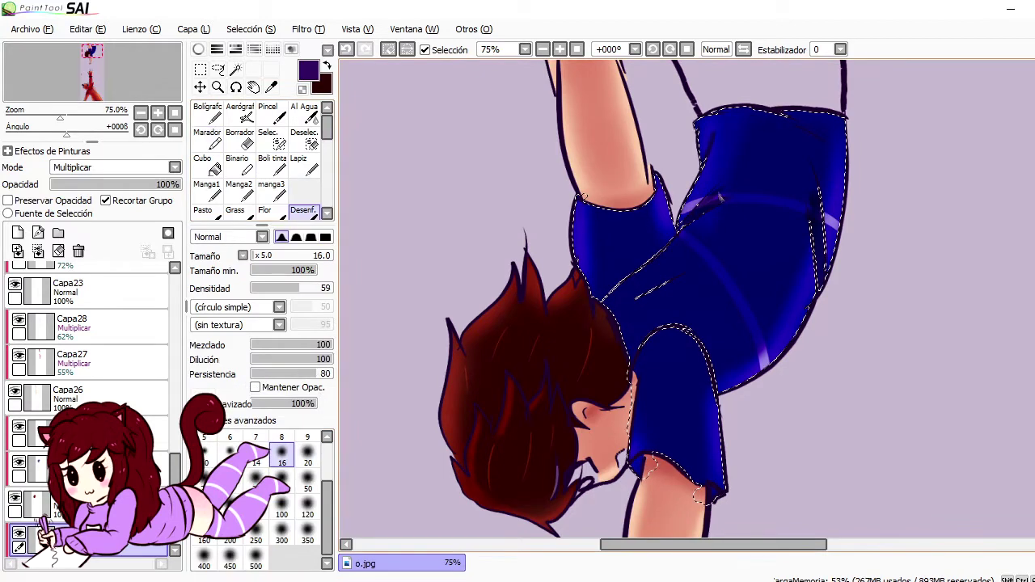
Airbrush sampled pink light along the shirt's edges at size 120 on a new clipped Lumi & Shade layer
scroll(738, 188, "down", 5)
left_click(113, 168)
left_click(89, 266)
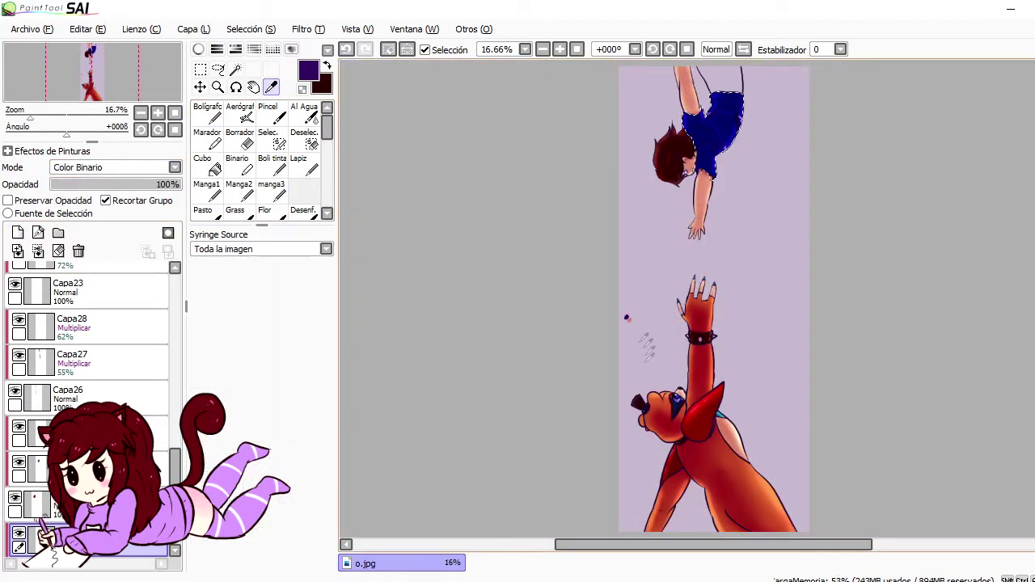
left_click(240, 114)
scroll(711, 121, "up", 1)
left_click(113, 168)
left_click(81, 255)
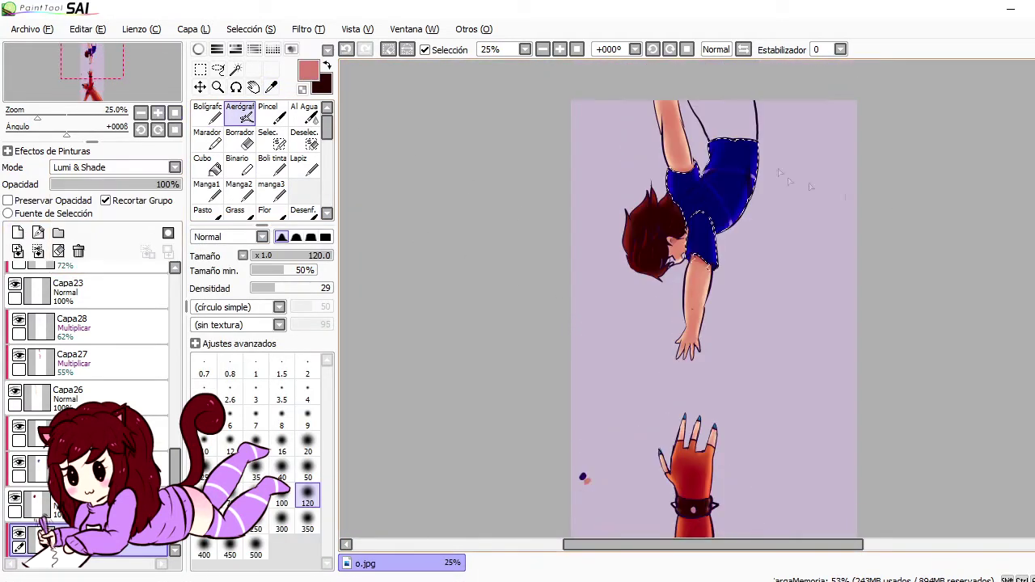
key("d")
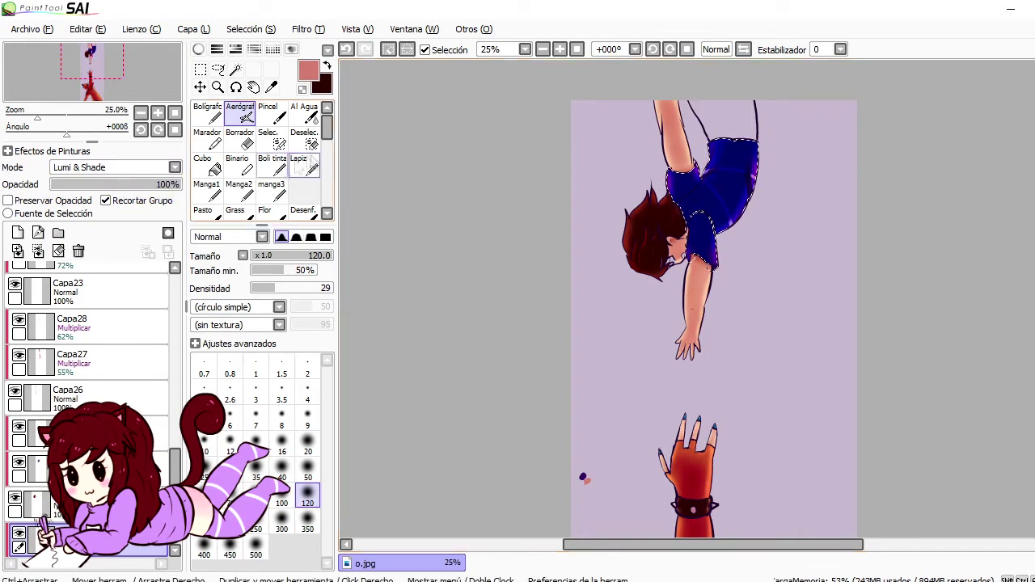
Clear the shirt selection and select the trousers on Capa4 with Selec. at size 50 and the magic wand
left_click(174, 301)
left_click(81, 386)
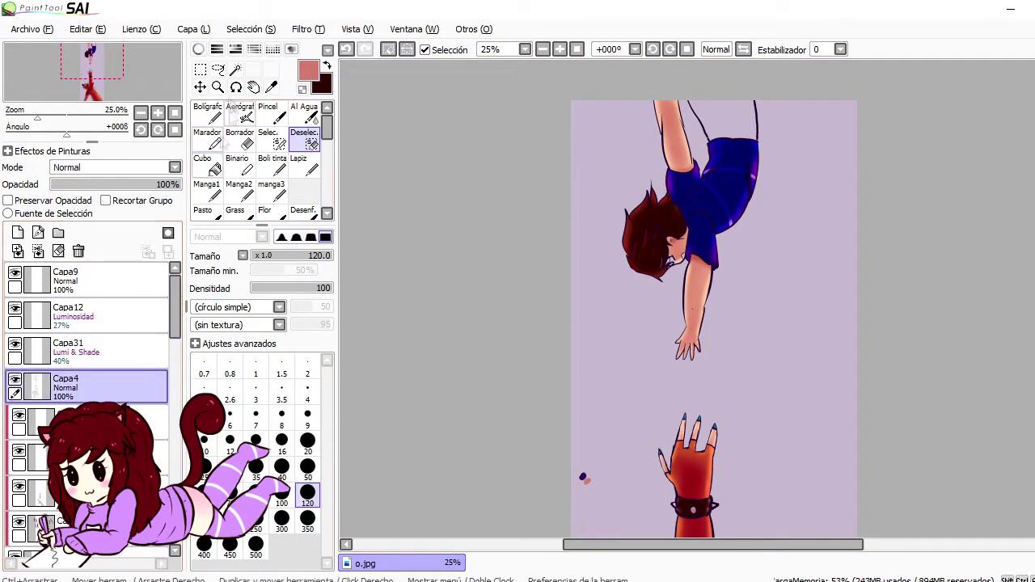
left_click(235, 68)
left_click(279, 139)
scroll(711, 324, "up", 1)
scroll(711, 323, "up", 2)
scroll(601, 196, "right", 2)
key("bracketright")
key("bracketright")
key("bracketright")
key("bracketright")
key("bracketright")
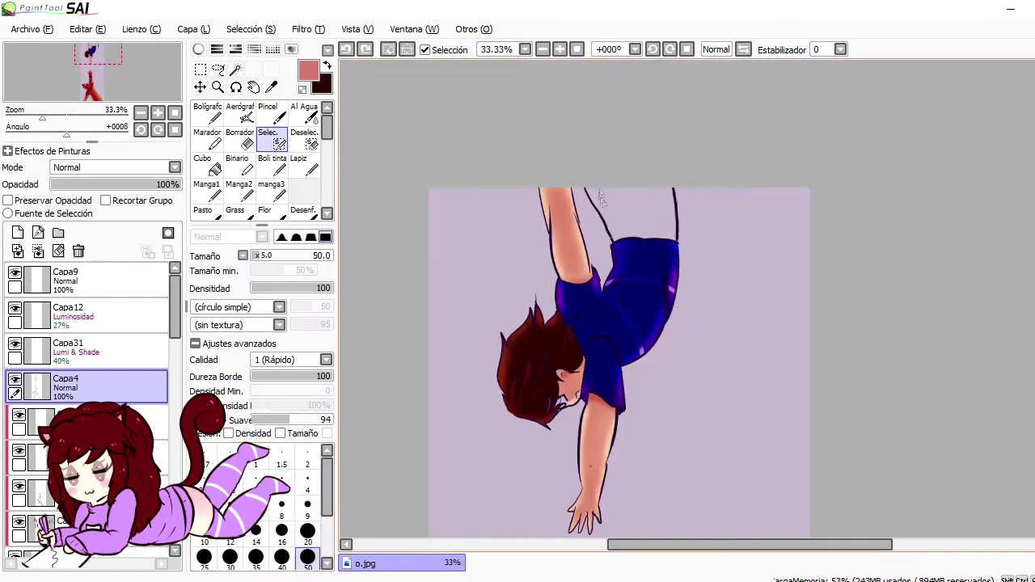
Fill the selected trousers with muted red on a new layer above the background using Cubo in Transparencia (Estricta) mode
left_click(207, 163)
scroll(89, 404, "down", 5)
left_click(89, 538)
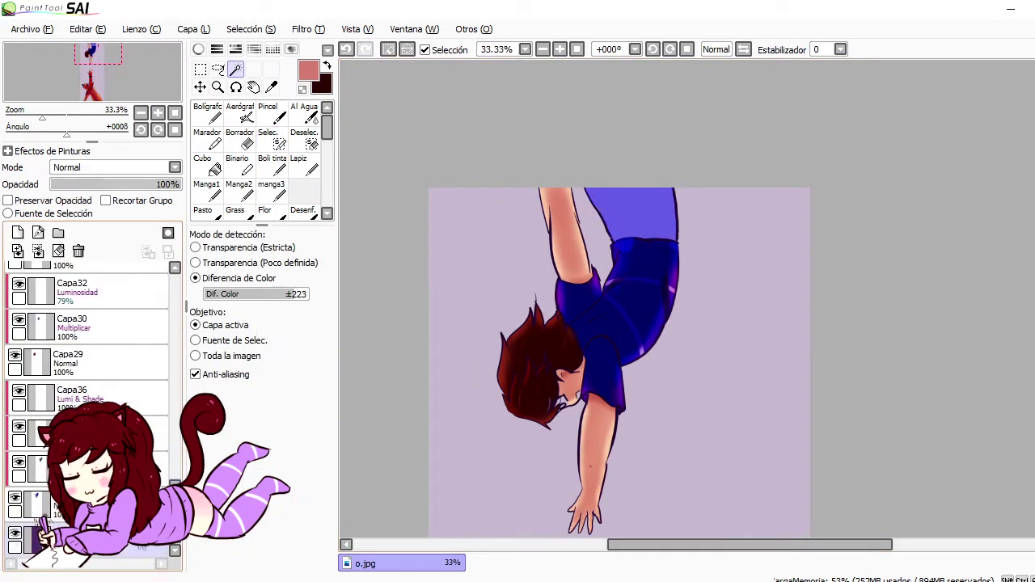
left_click(195, 248)
left_click(631, 212)
left_click(199, 50)
left_click(198, 50)
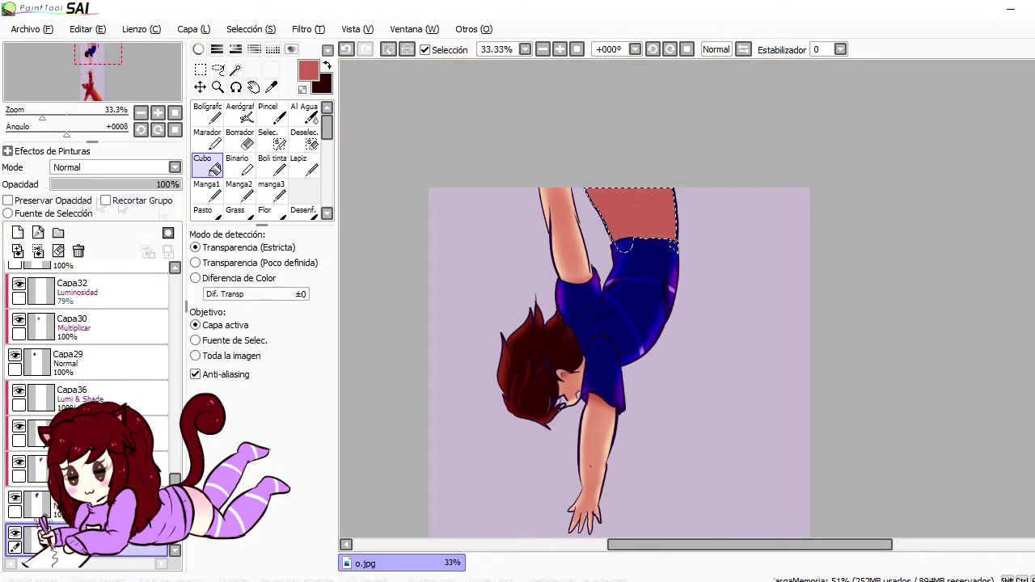
Shade the trousers with the sampled dark purple using Marador on a clipped layer, and set its mode to Lumi & Shade
left_click(113, 167)
left_click(81, 190)
left_click(106, 199)
left_click(271, 86)
scroll(618, 324, "down", 3)
left_click(444, 414)
scroll(619, 323, "up", 3)
left_click(207, 138)
mouse_move(590, 121)
left_mouse_down()
mouse_move(647, 153)
mouse_move(675, 137)
left_mouse_up()
left_click(113, 167)
left_click(79, 254)
Soften the trousers' shading with Borrador and Desenf. at size 50 and 66% layer opacity, and clear the selection
key("e")
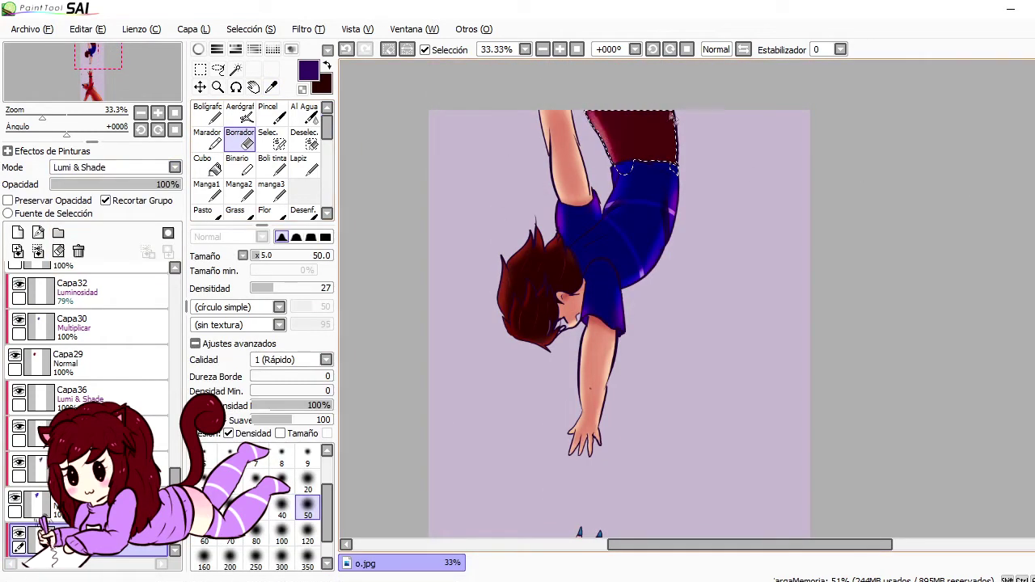
left_click_drag(178, 184, 136, 184)
left_click(303, 210)
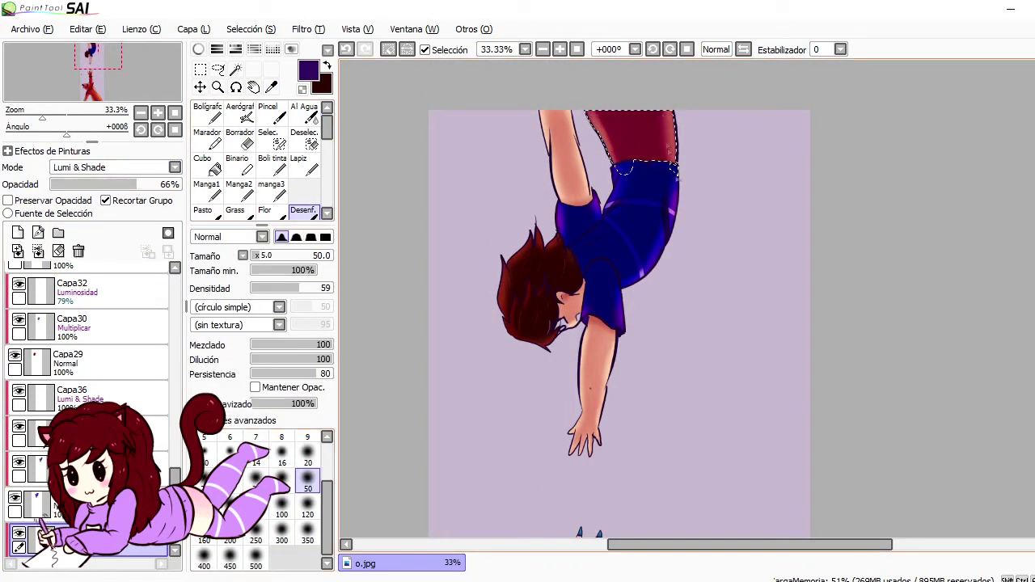
scroll(618, 323, "down", 3)
left_click(304, 137)
Mask the uncoloured eye and mouth areas of the face with Selec. at size 50 and fill them white on a new layer
left_click(105, 364)
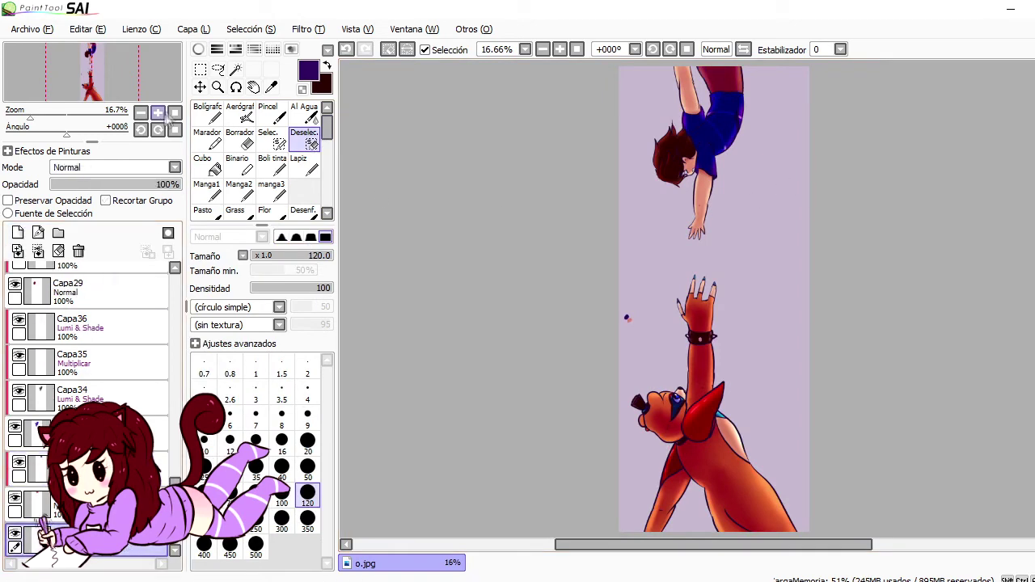
scroll(696, 307, "up", 2)
scroll(688, 299, "up", 1)
left_click(268, 138)
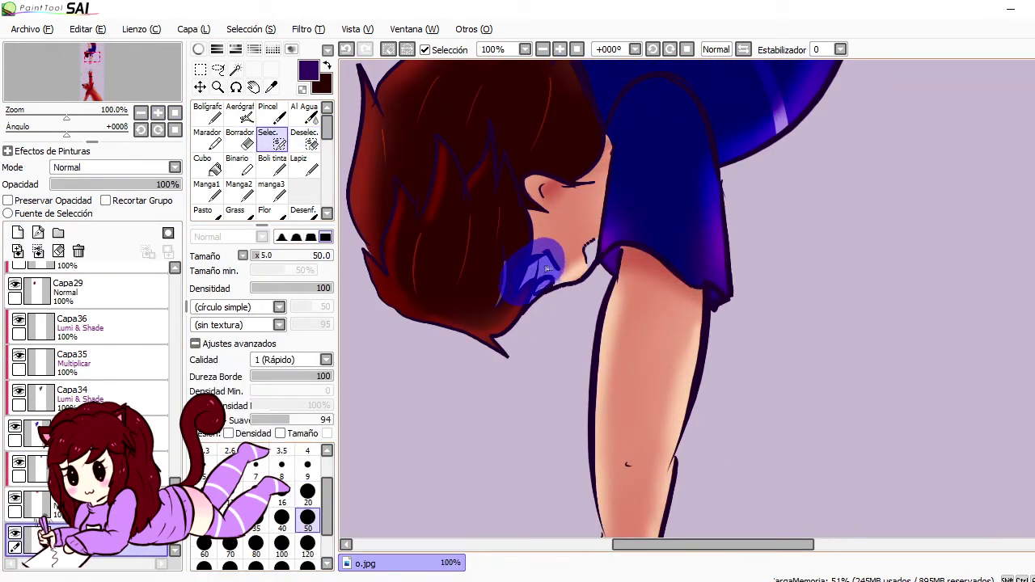
scroll(89, 404, "down", 1)
left_click(203, 164)
left_click(158, 113)
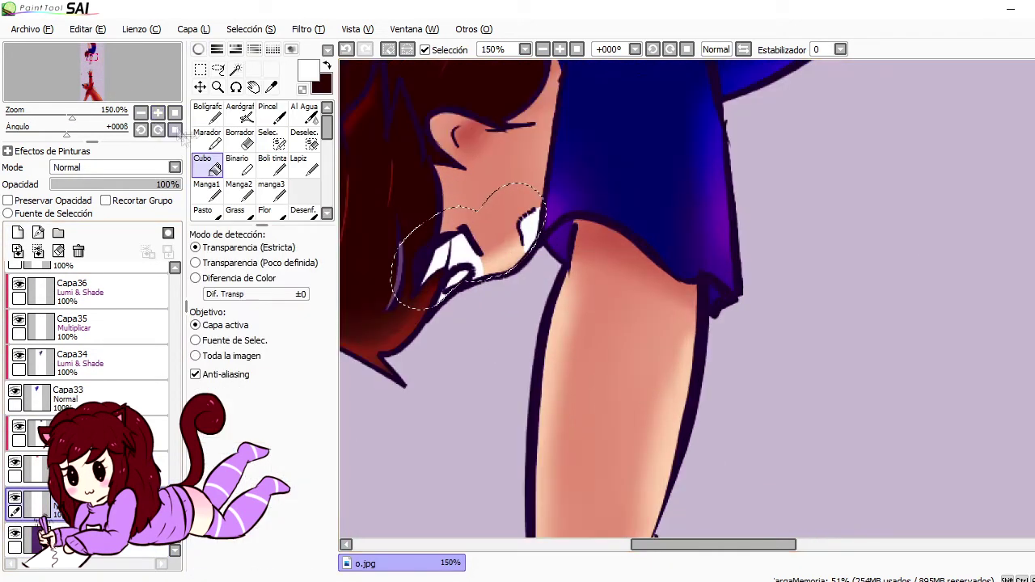
Shade the white face areas on a clipped Multiplicar layer with sampled colours using Marador at size 120, and soften with Borrador at size 50
left_click(327, 65)
left_click(304, 164)
key("ctrl+d")
scroll(640, 404, "down", 2)
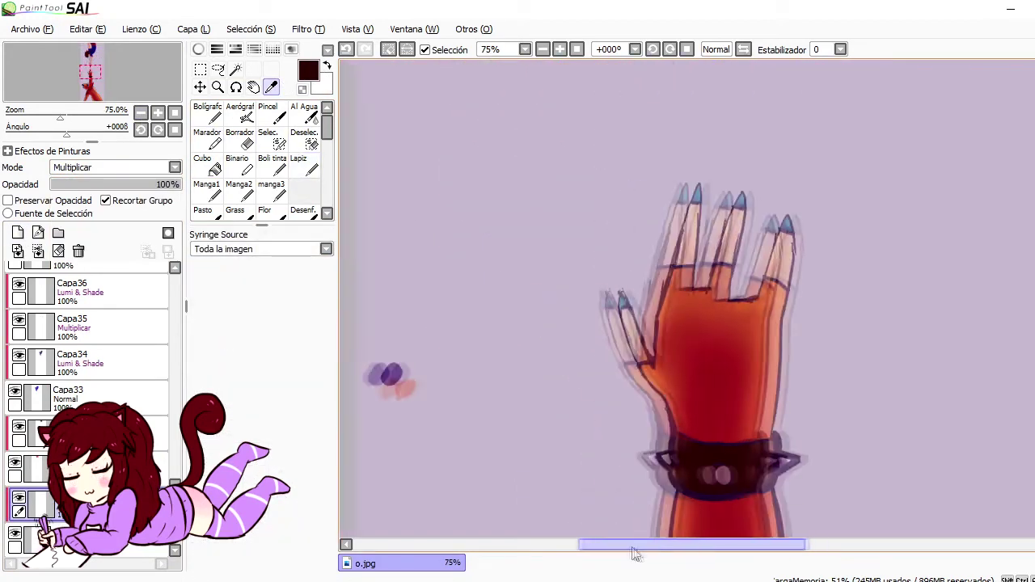
scroll(659, 384, "up", 3)
left_click(671, 405)
left_click(671, 405)
key("m")
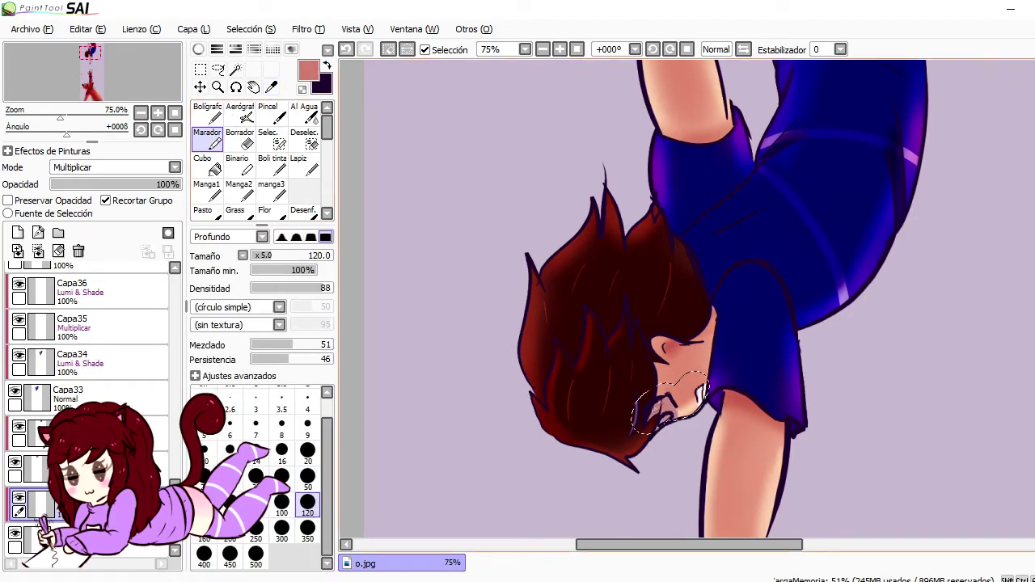
key("e")
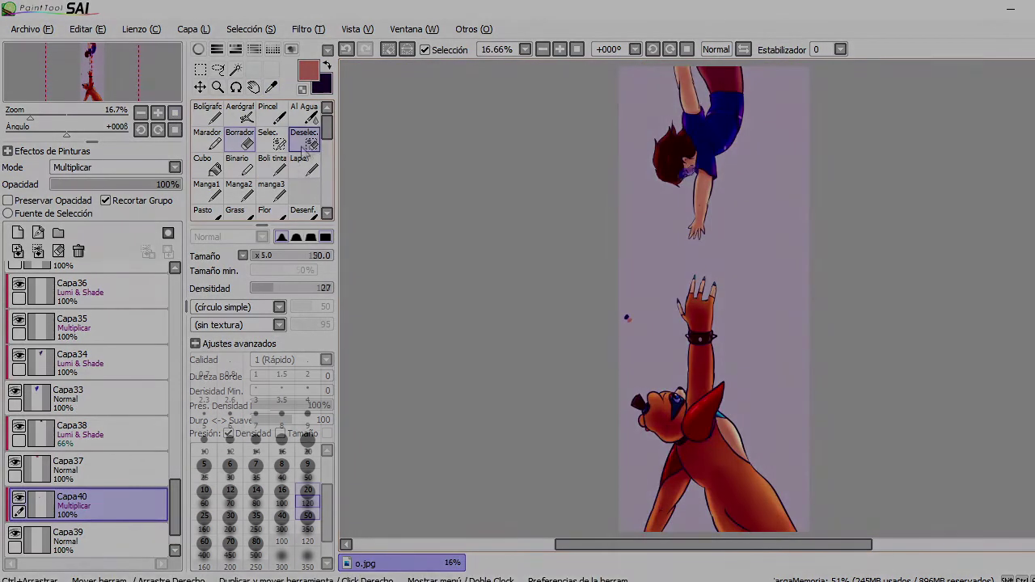